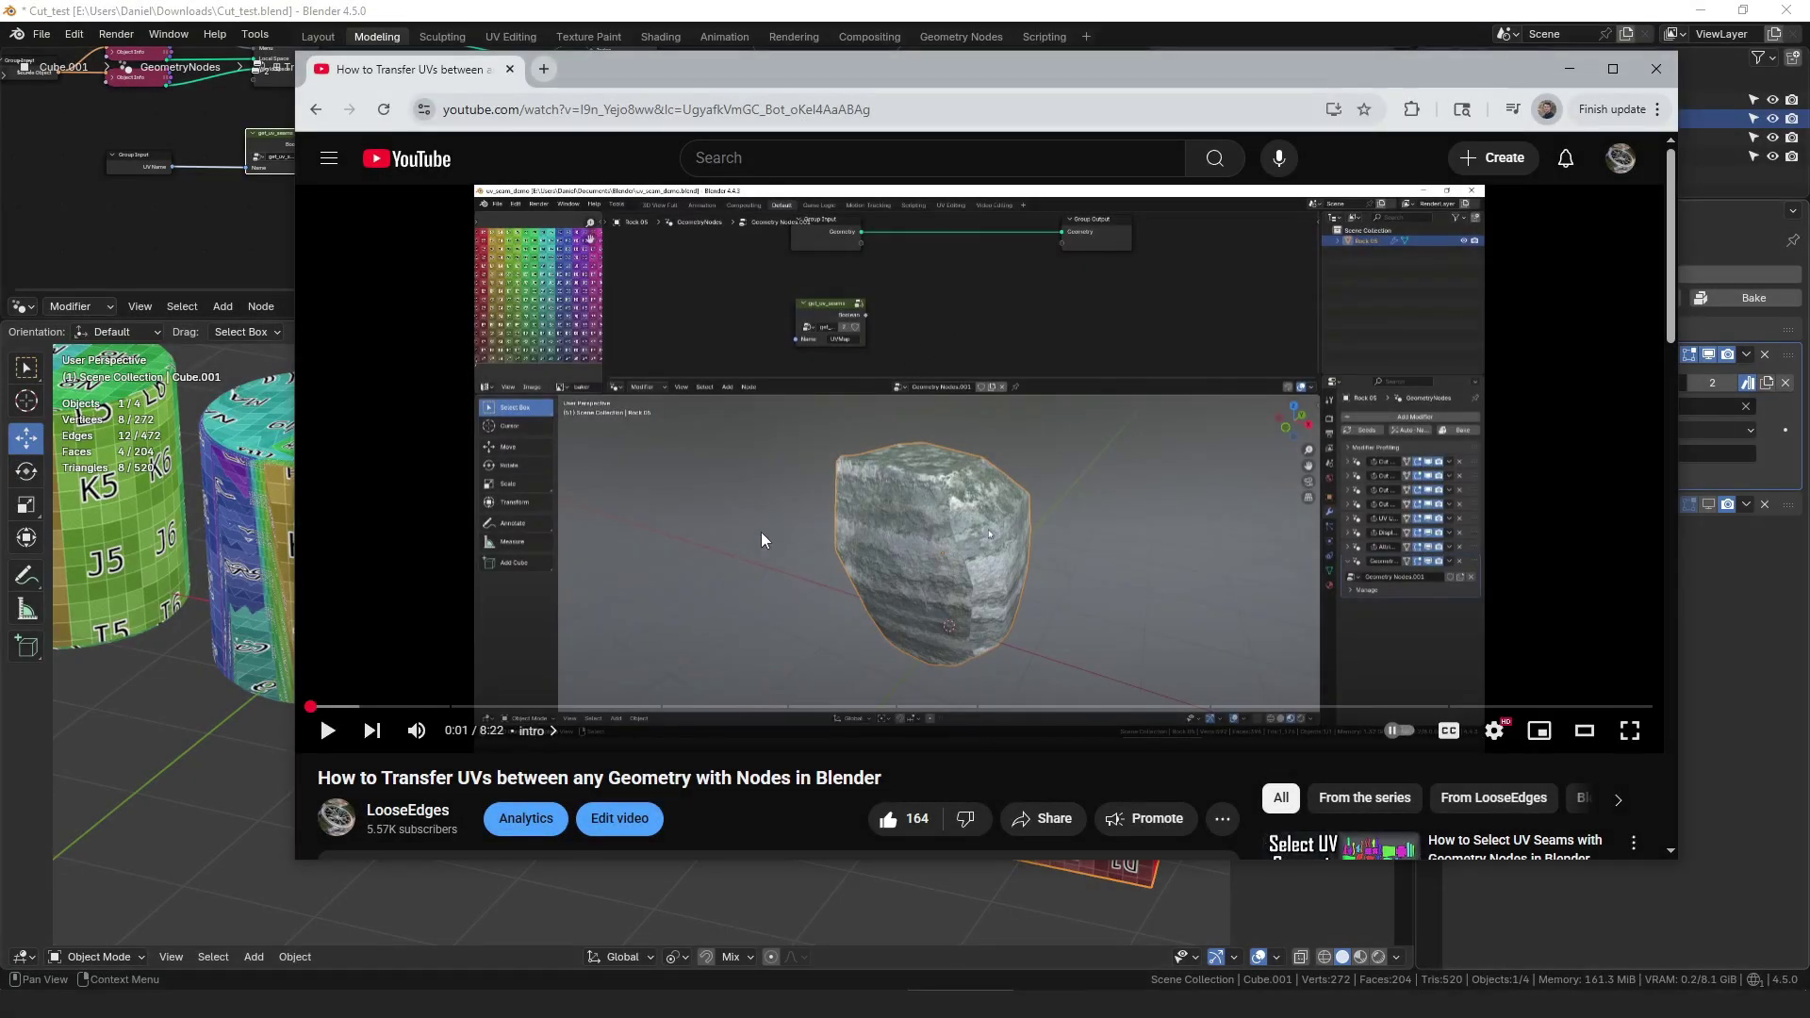
Step: Review the title and highlighted comment of the YouTube video about transferring UVs between any geometry
scroll(777, 513, "down", 1)
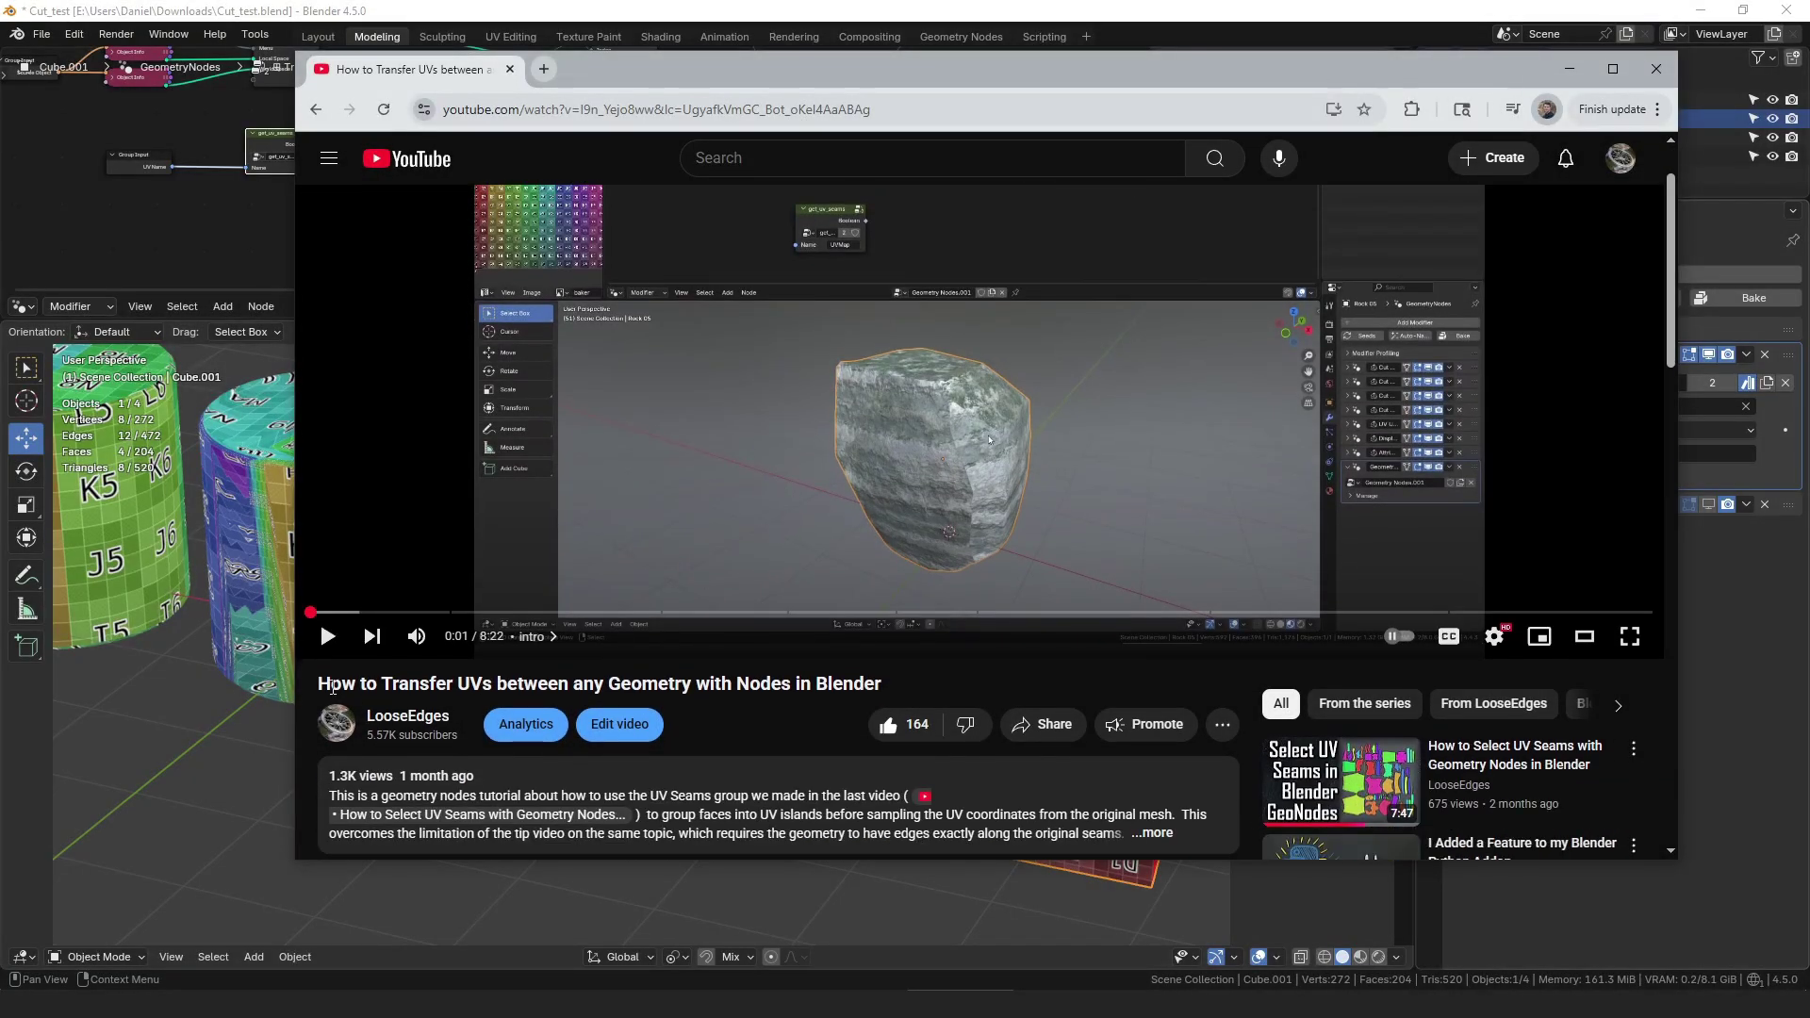
left_click_drag(333, 687, 914, 687)
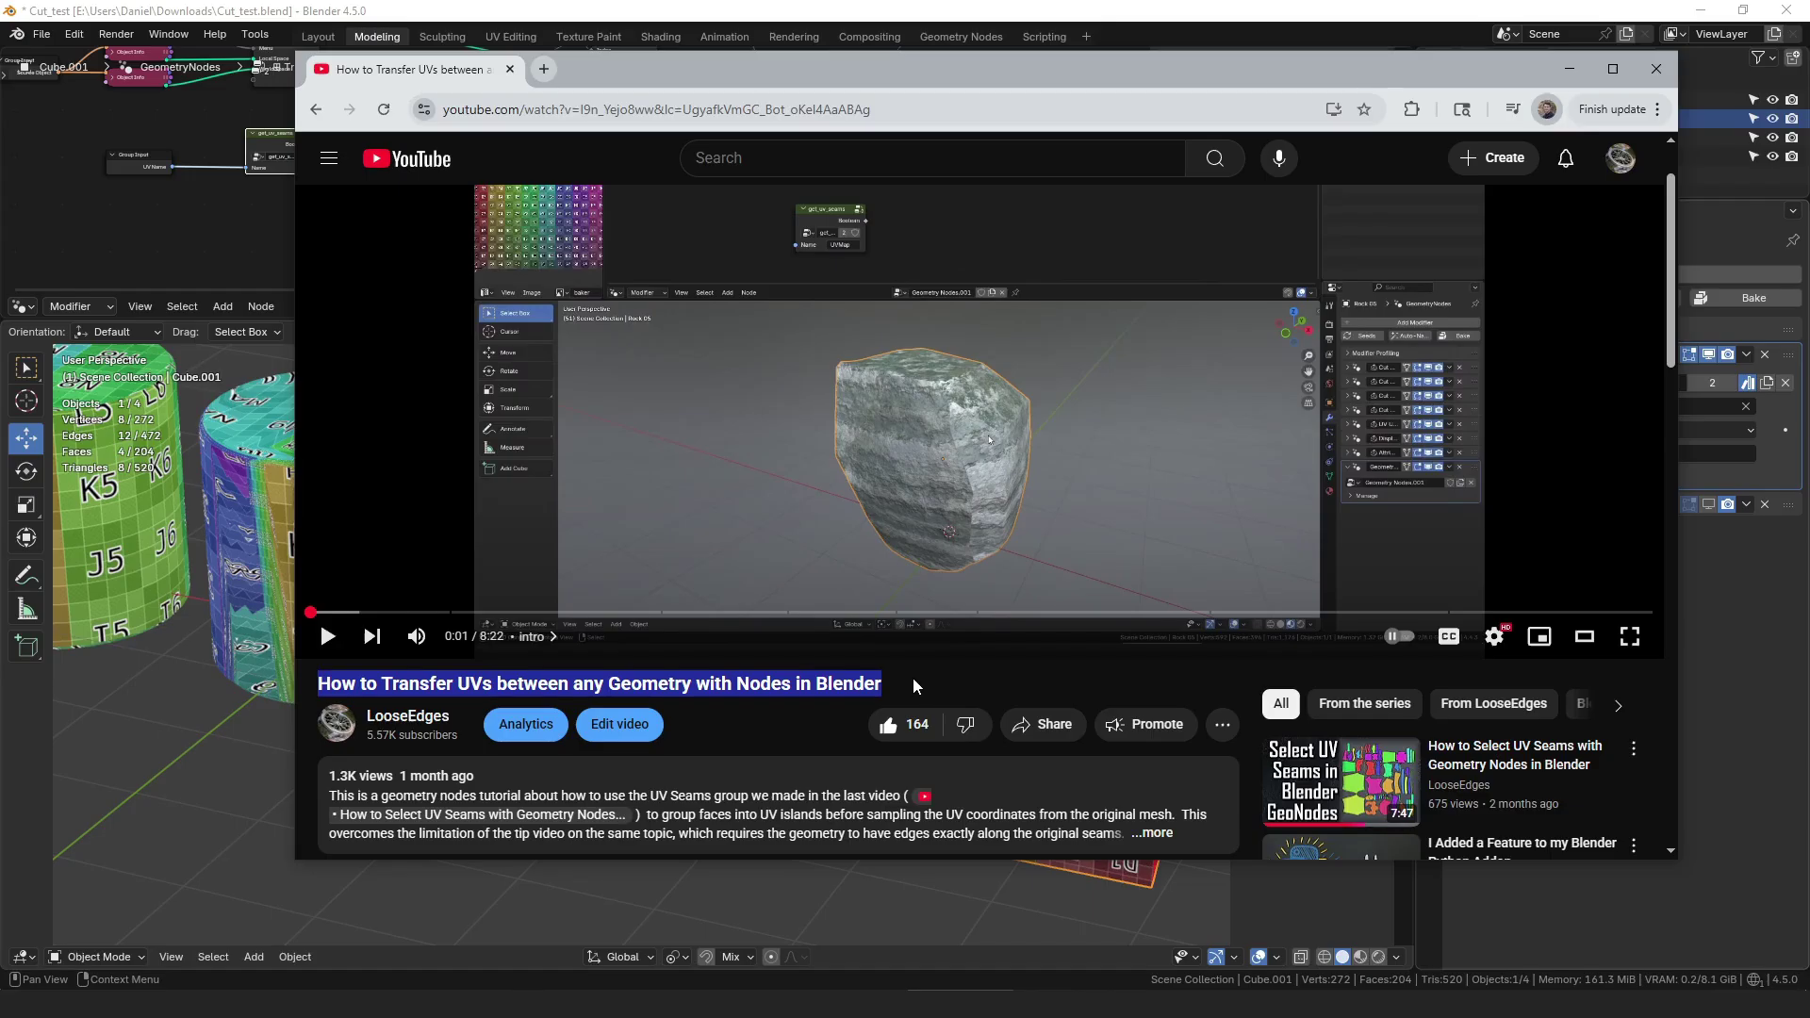
scroll(1039, 509, "up", 1)
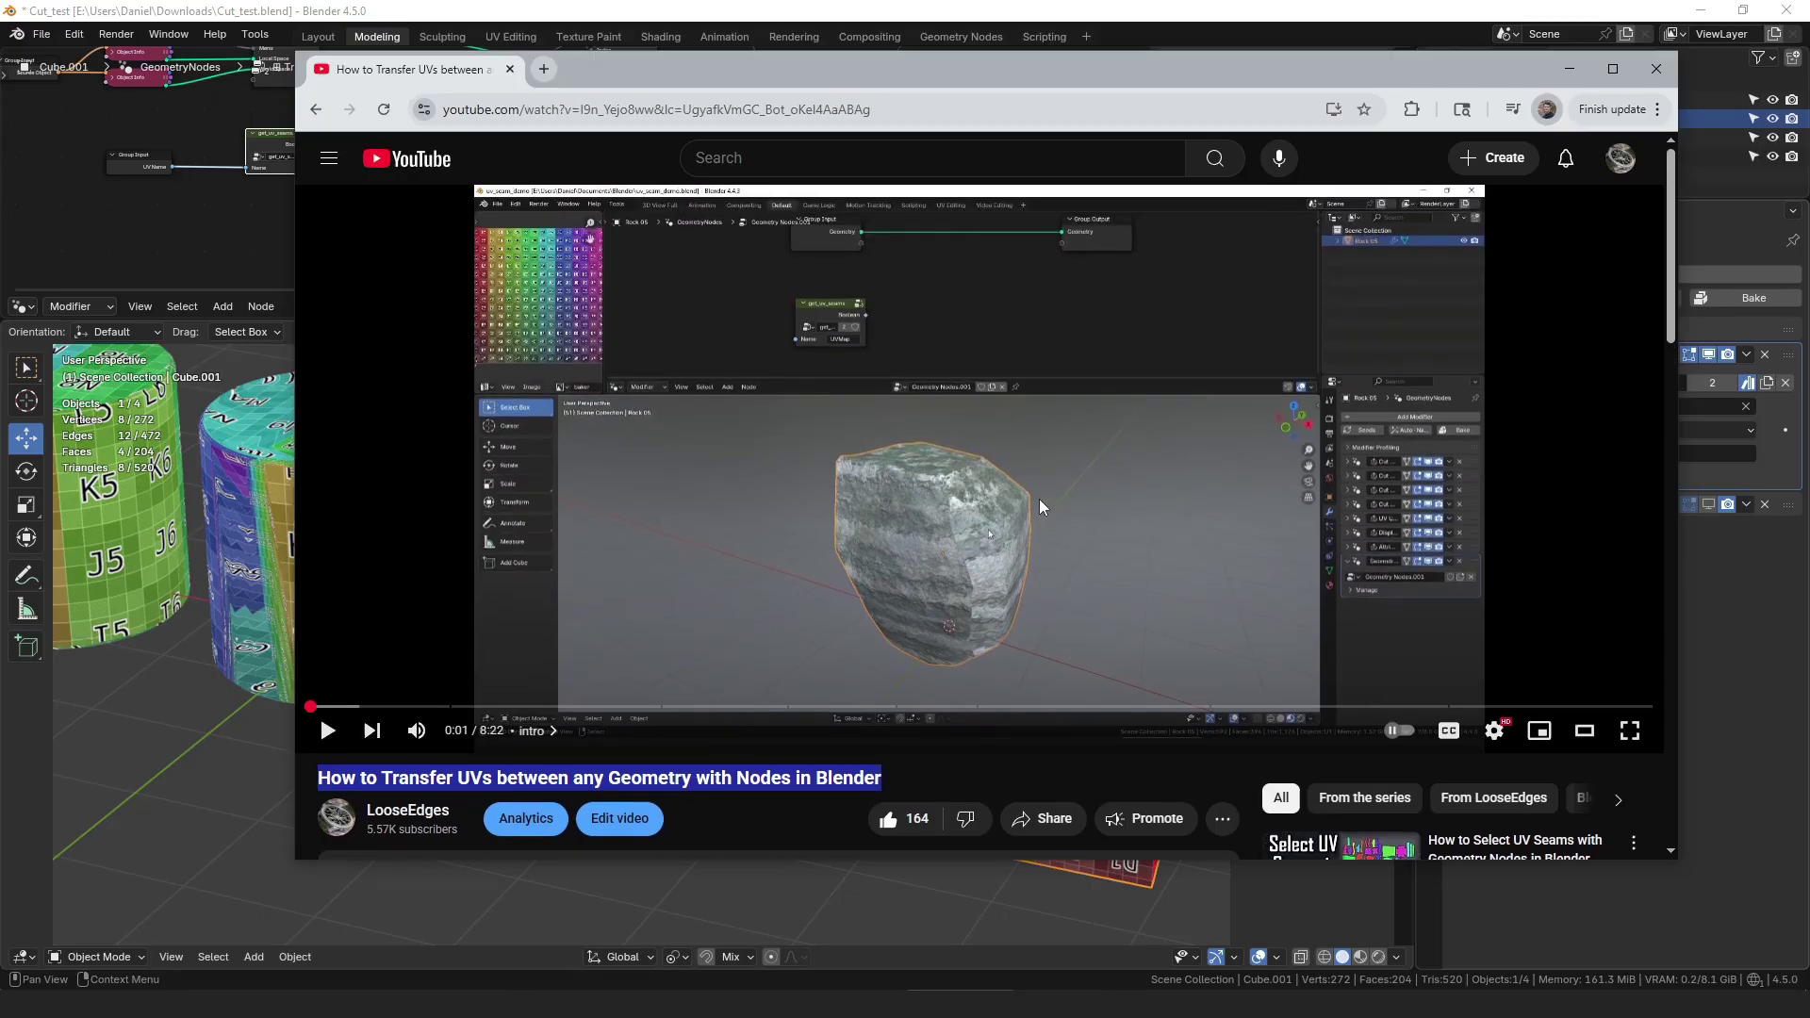
scroll(1028, 427, "down", 2)
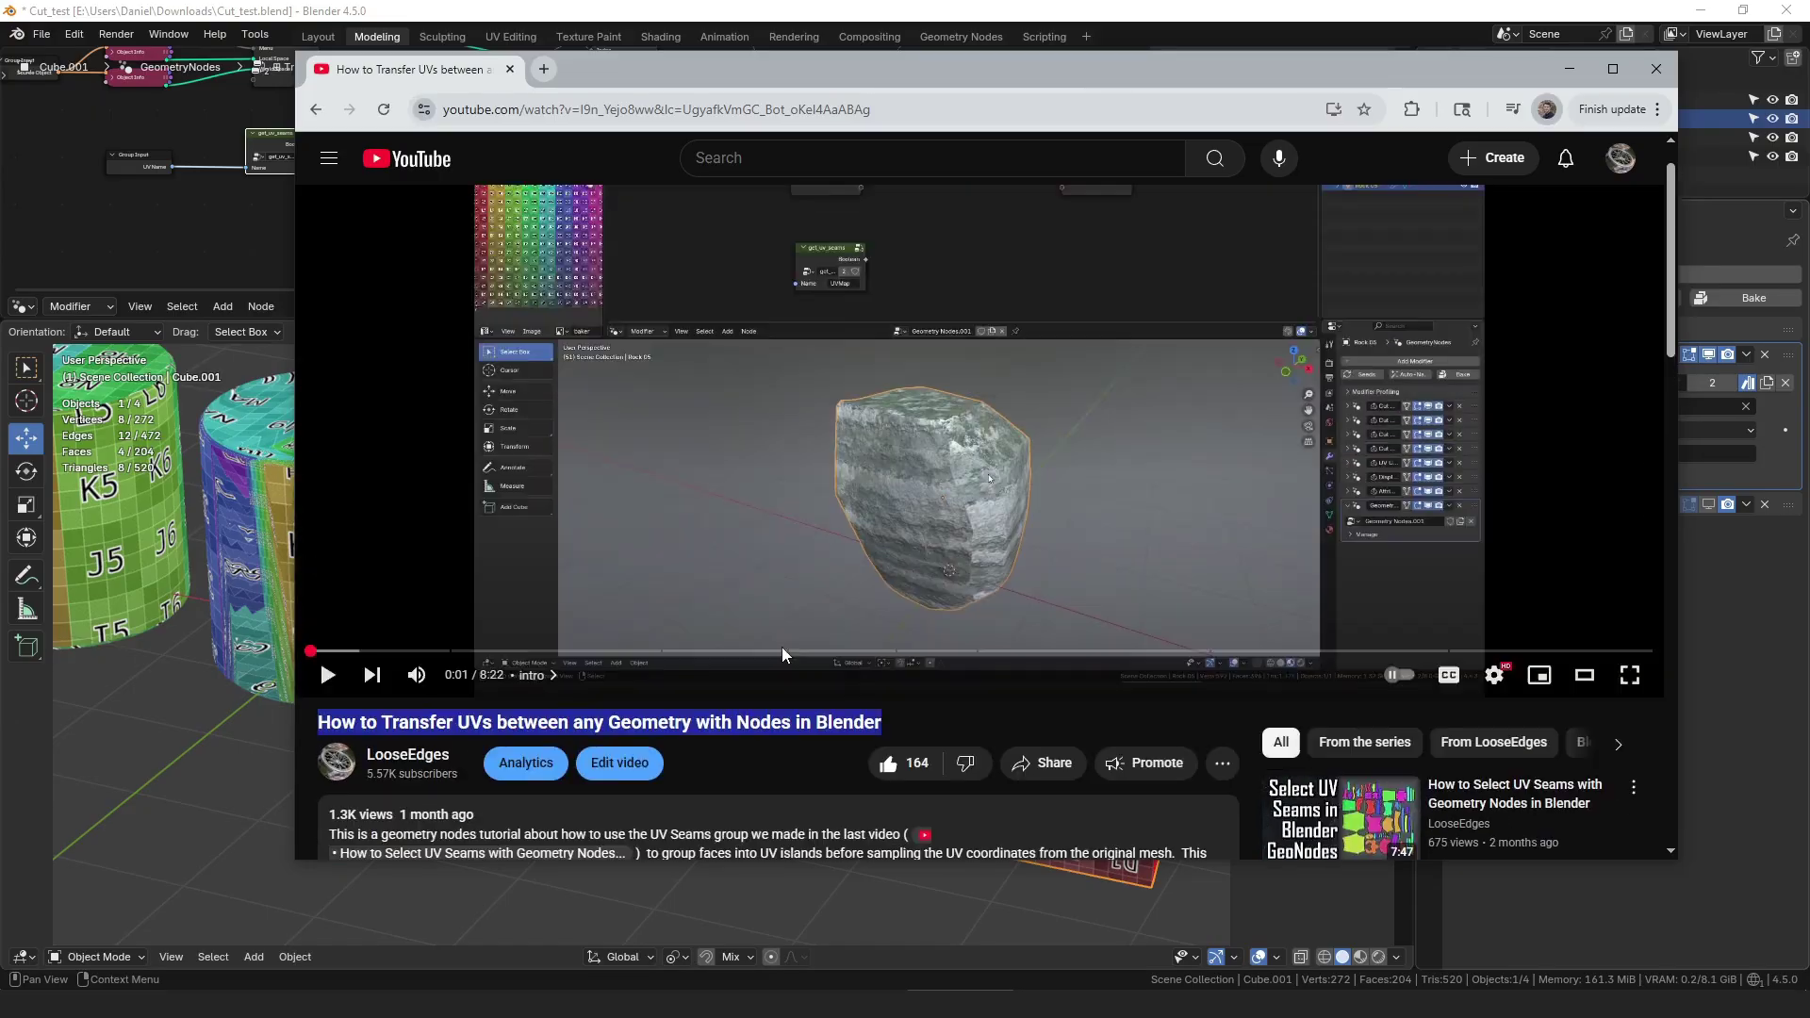
scroll(786, 654, "up", 2)
scroll(788, 662, "down", 4)
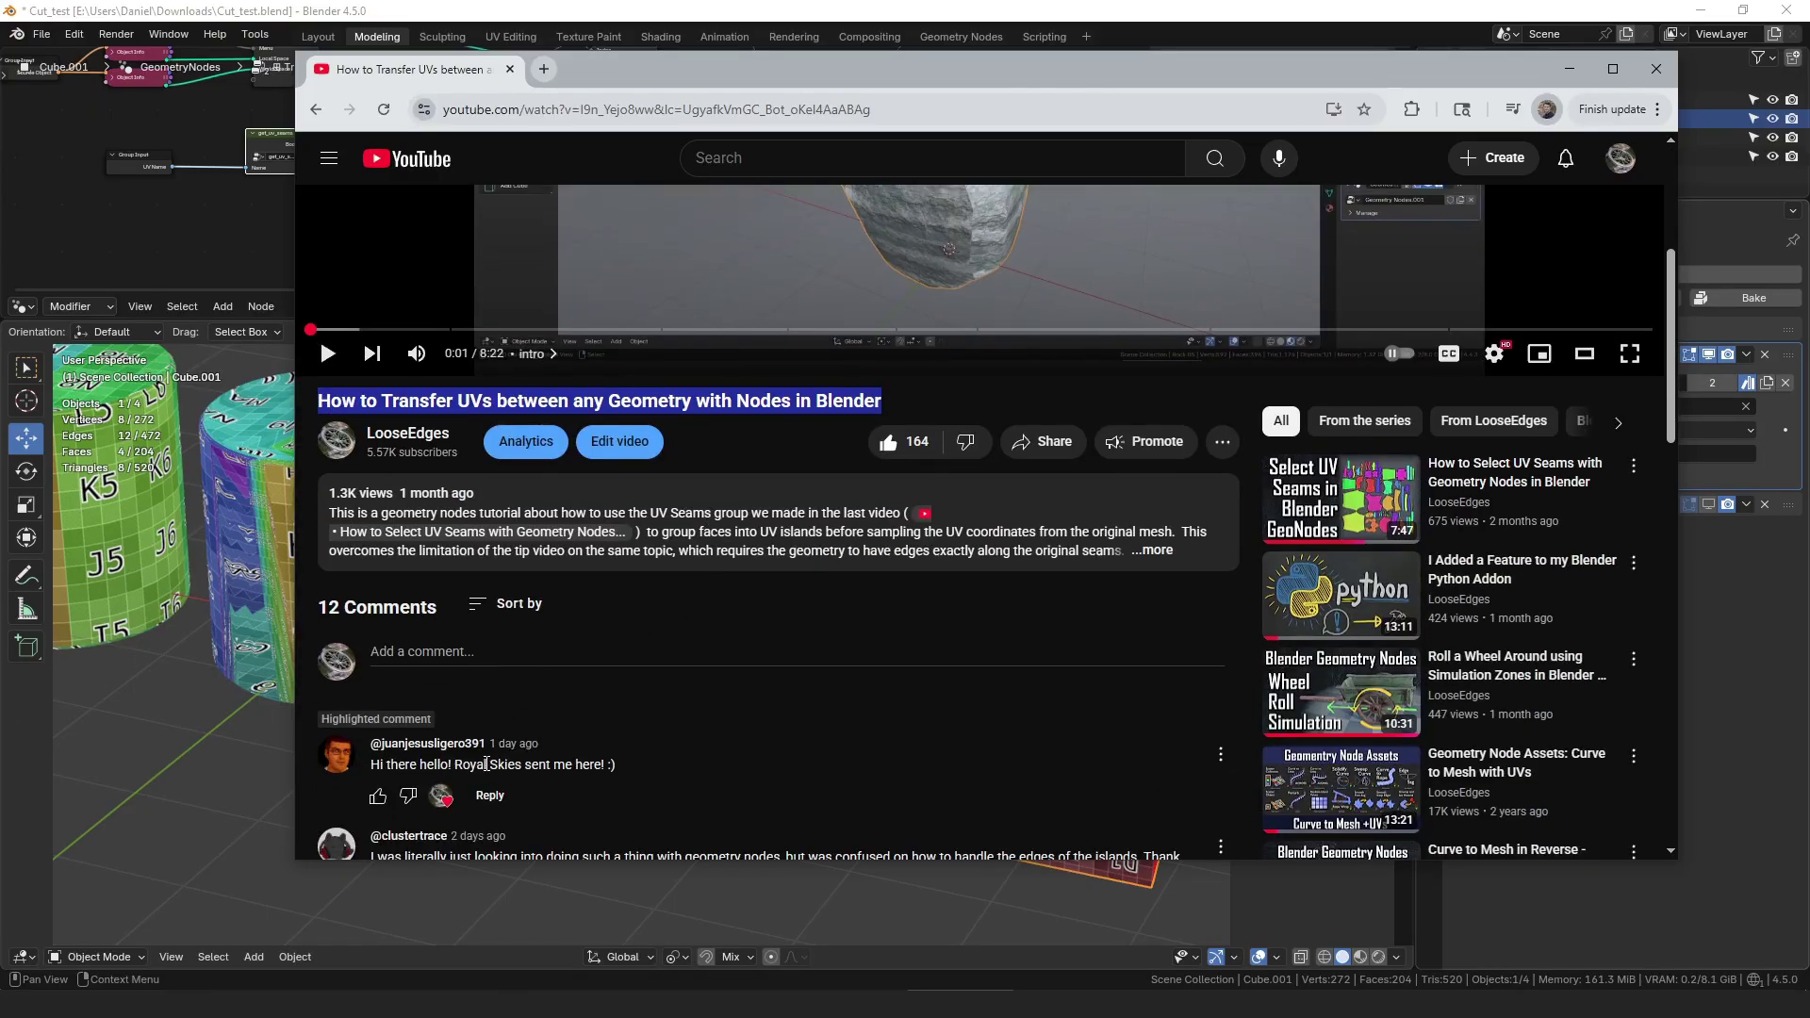
left_click_drag(455, 765, 556, 764)
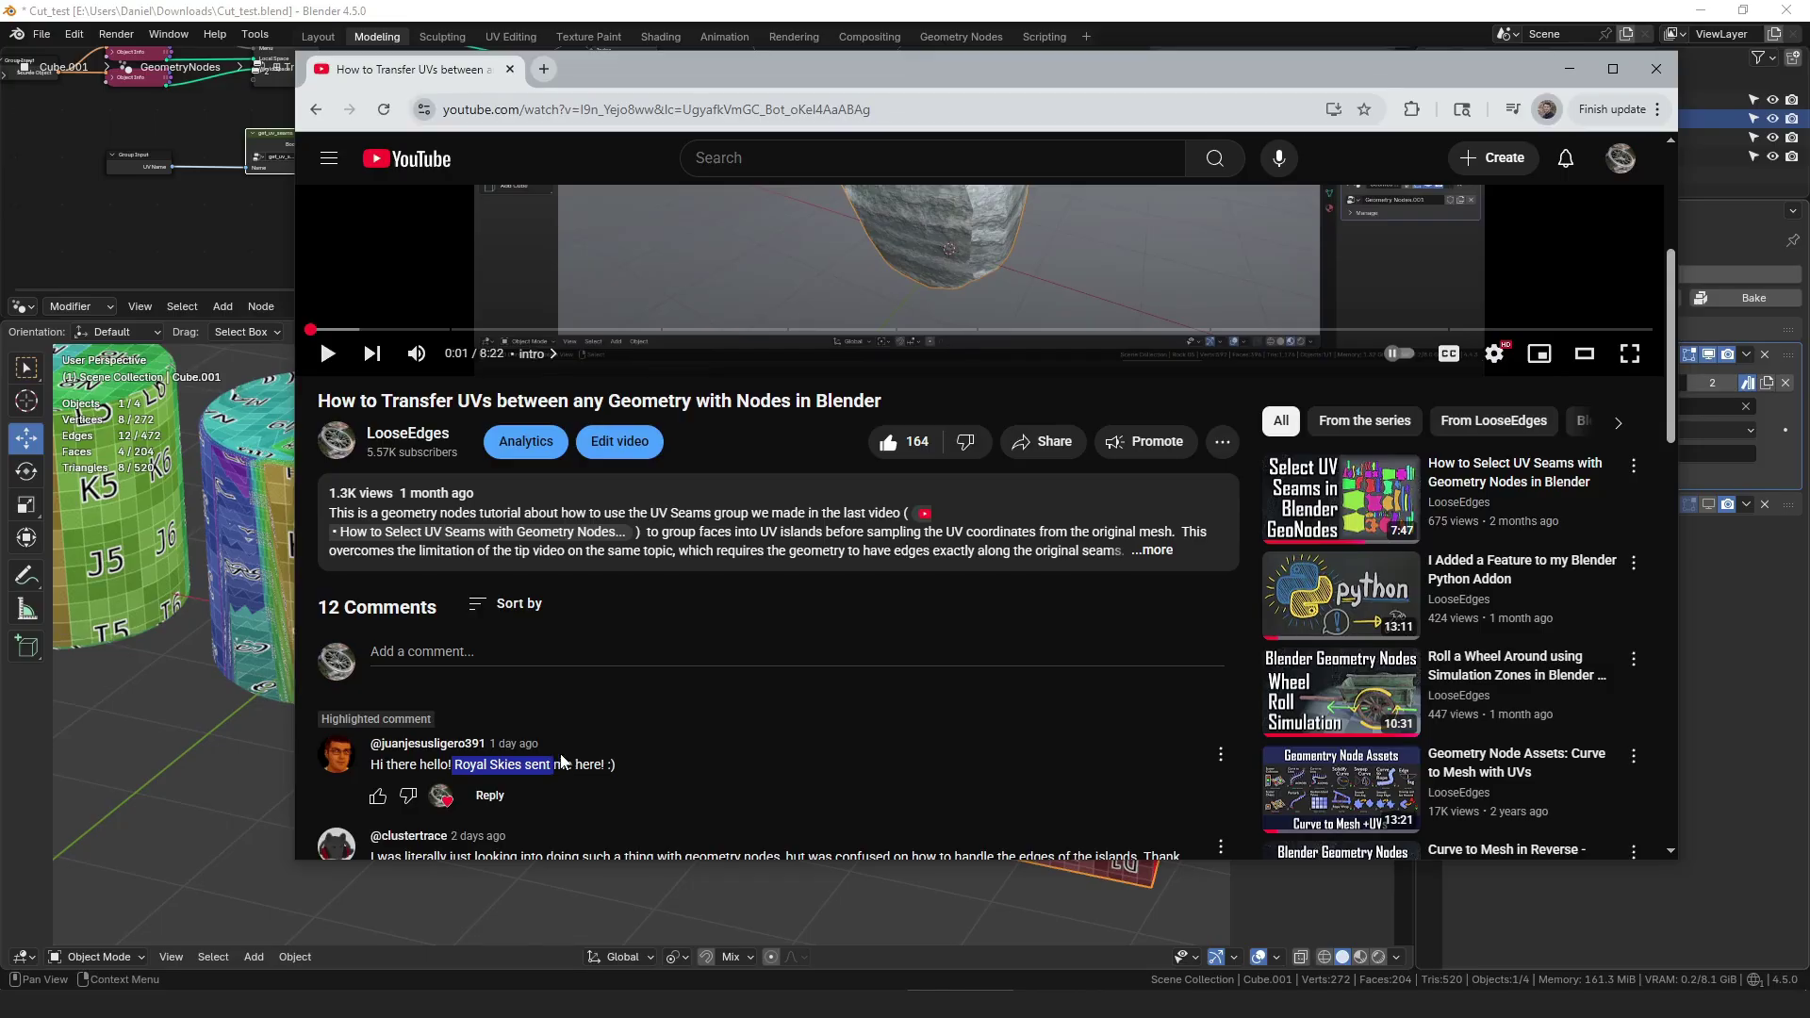
left_click(452, 763)
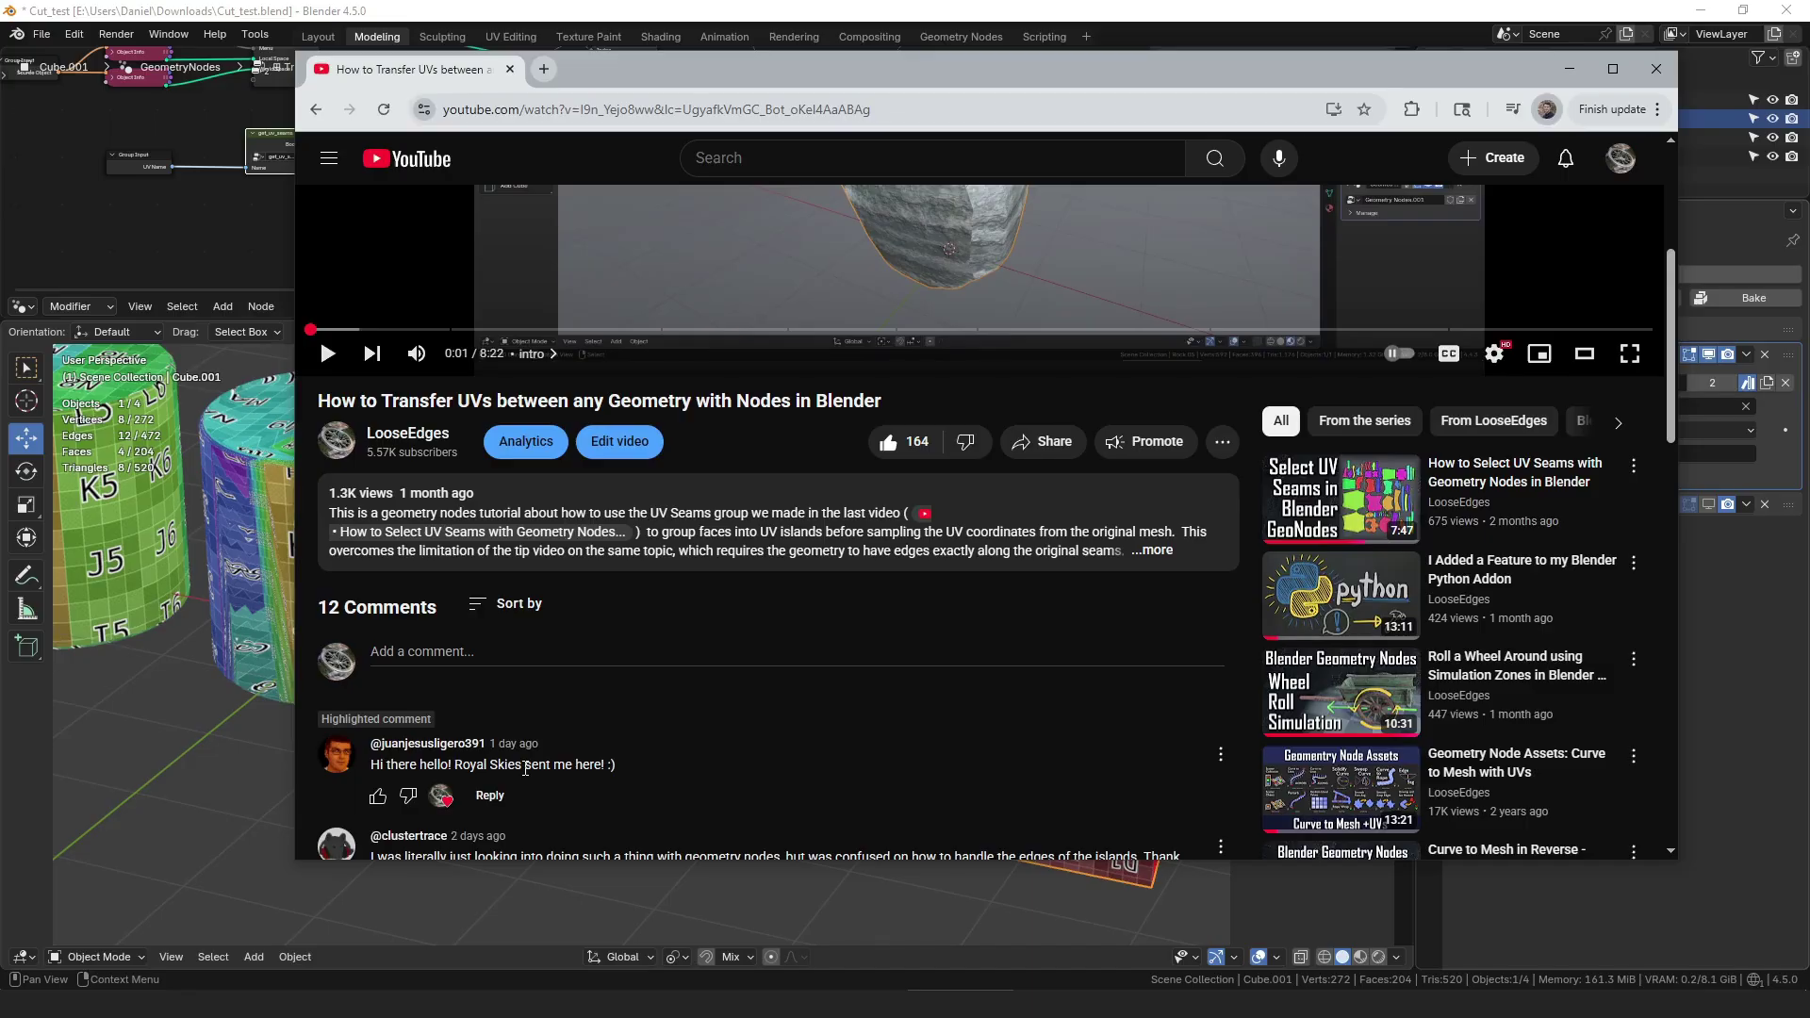
scroll(629, 771, "up", 4)
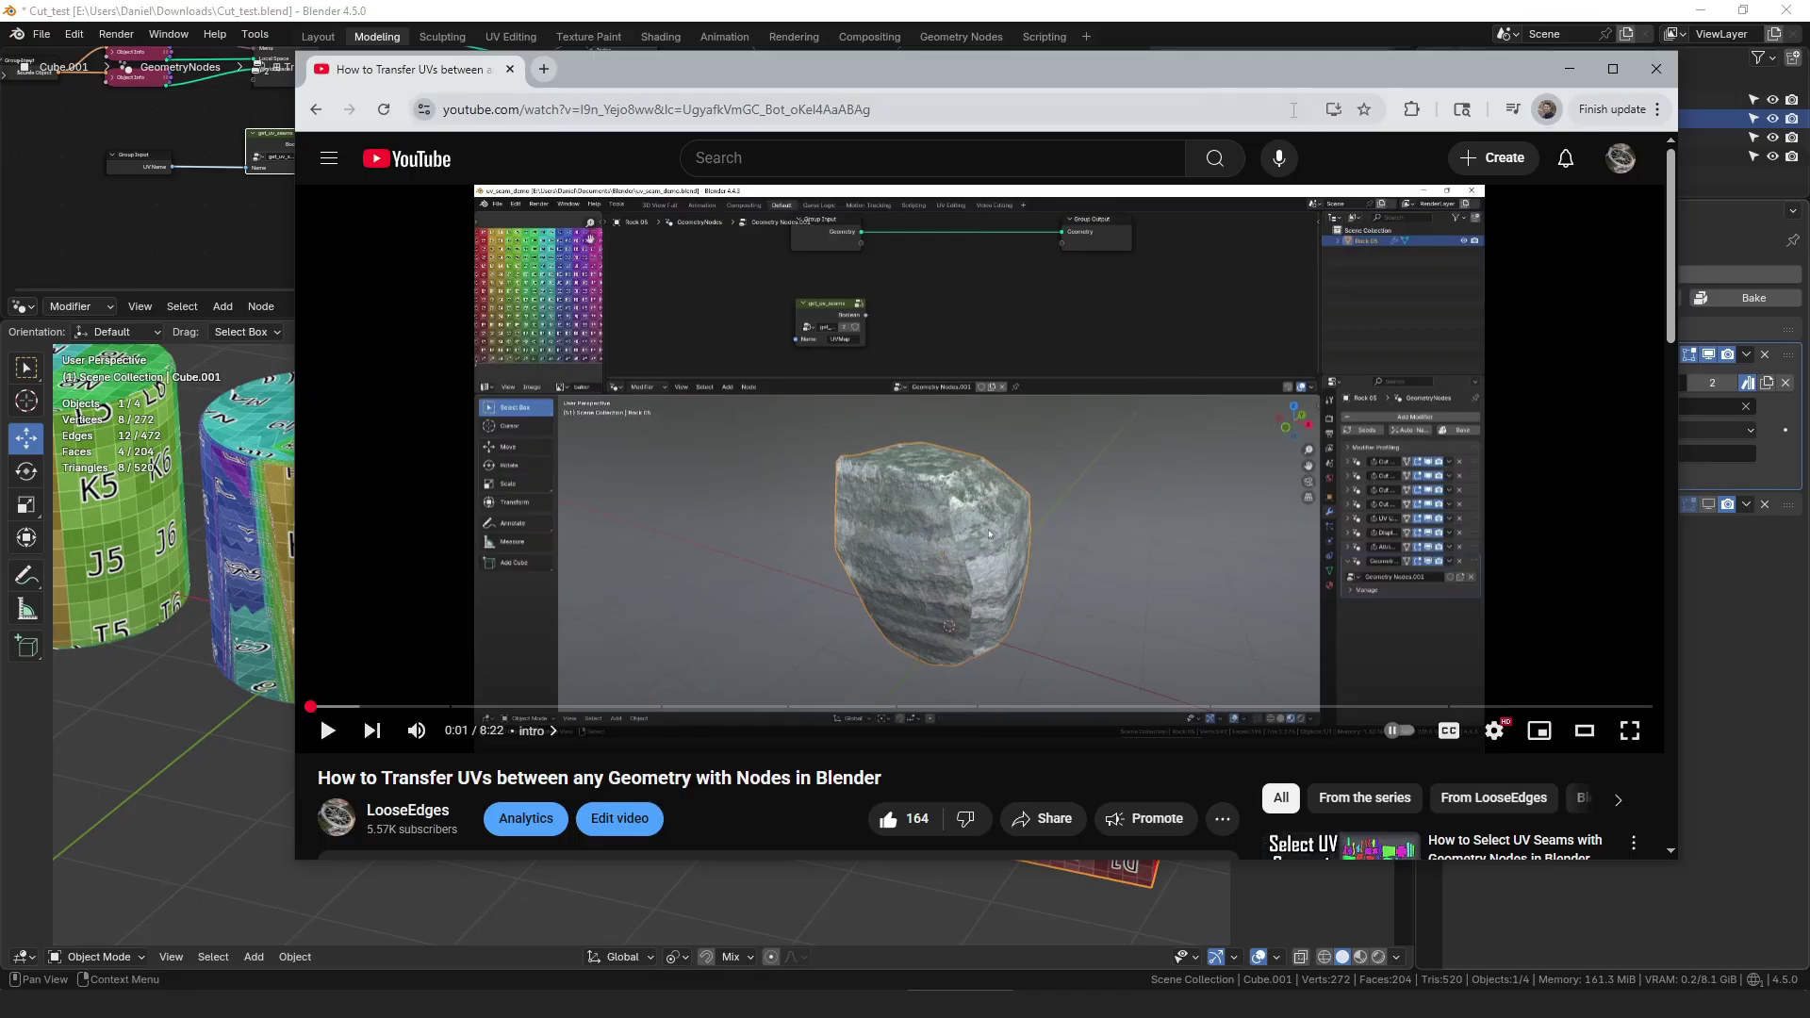
Step: Switch to Blender and compare the Cube, Cube.001 and target objects with their modifiers
left_click(1569, 68)
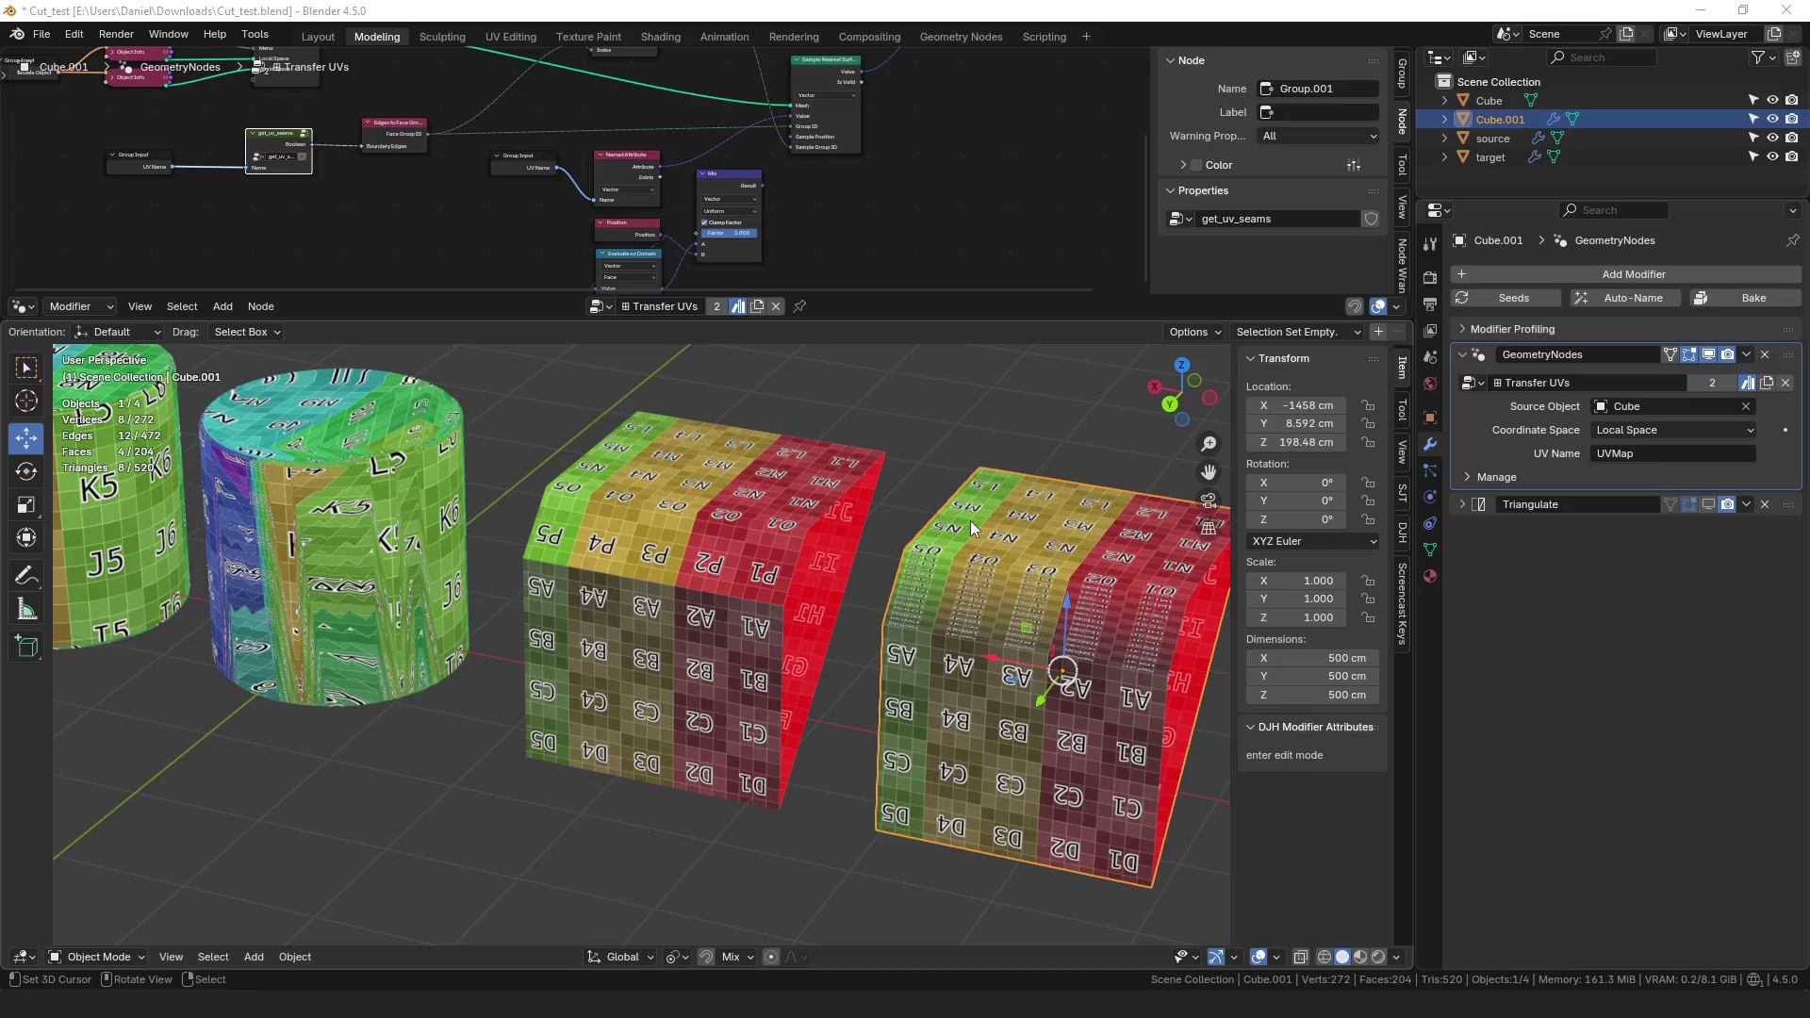
middle_click_drag(970, 521, 740, 641)
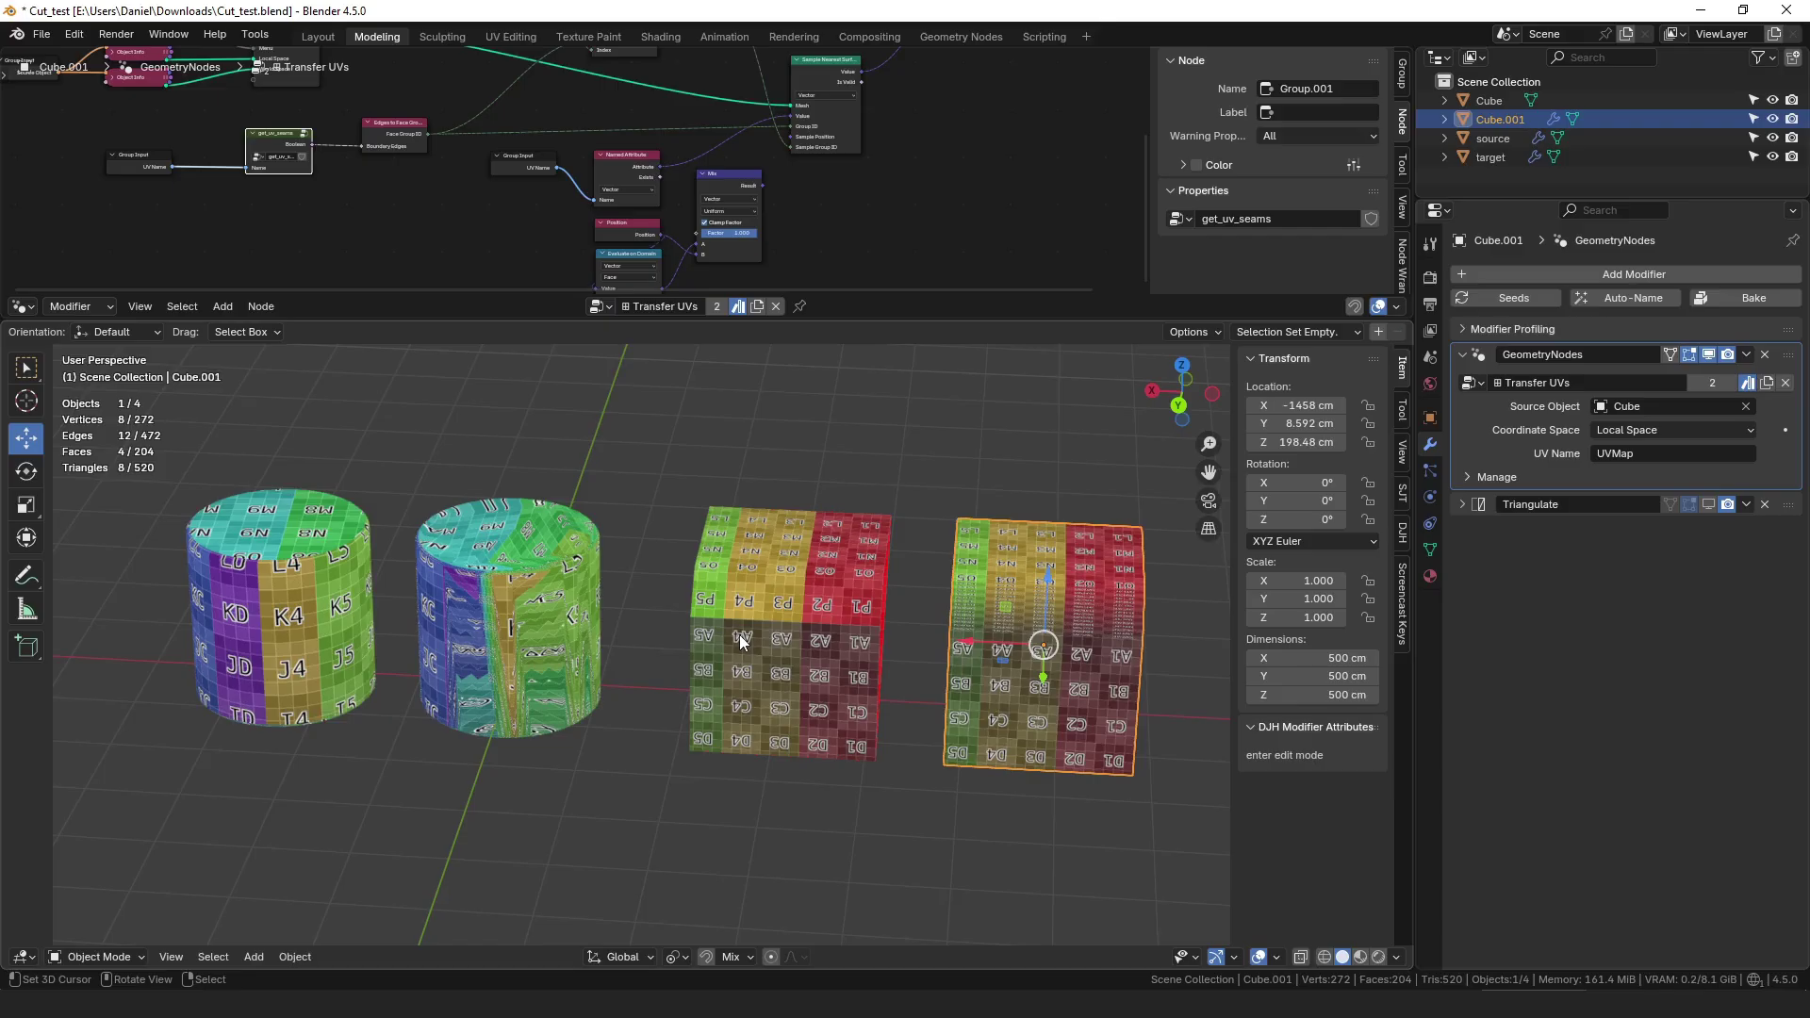
left_click(741, 641)
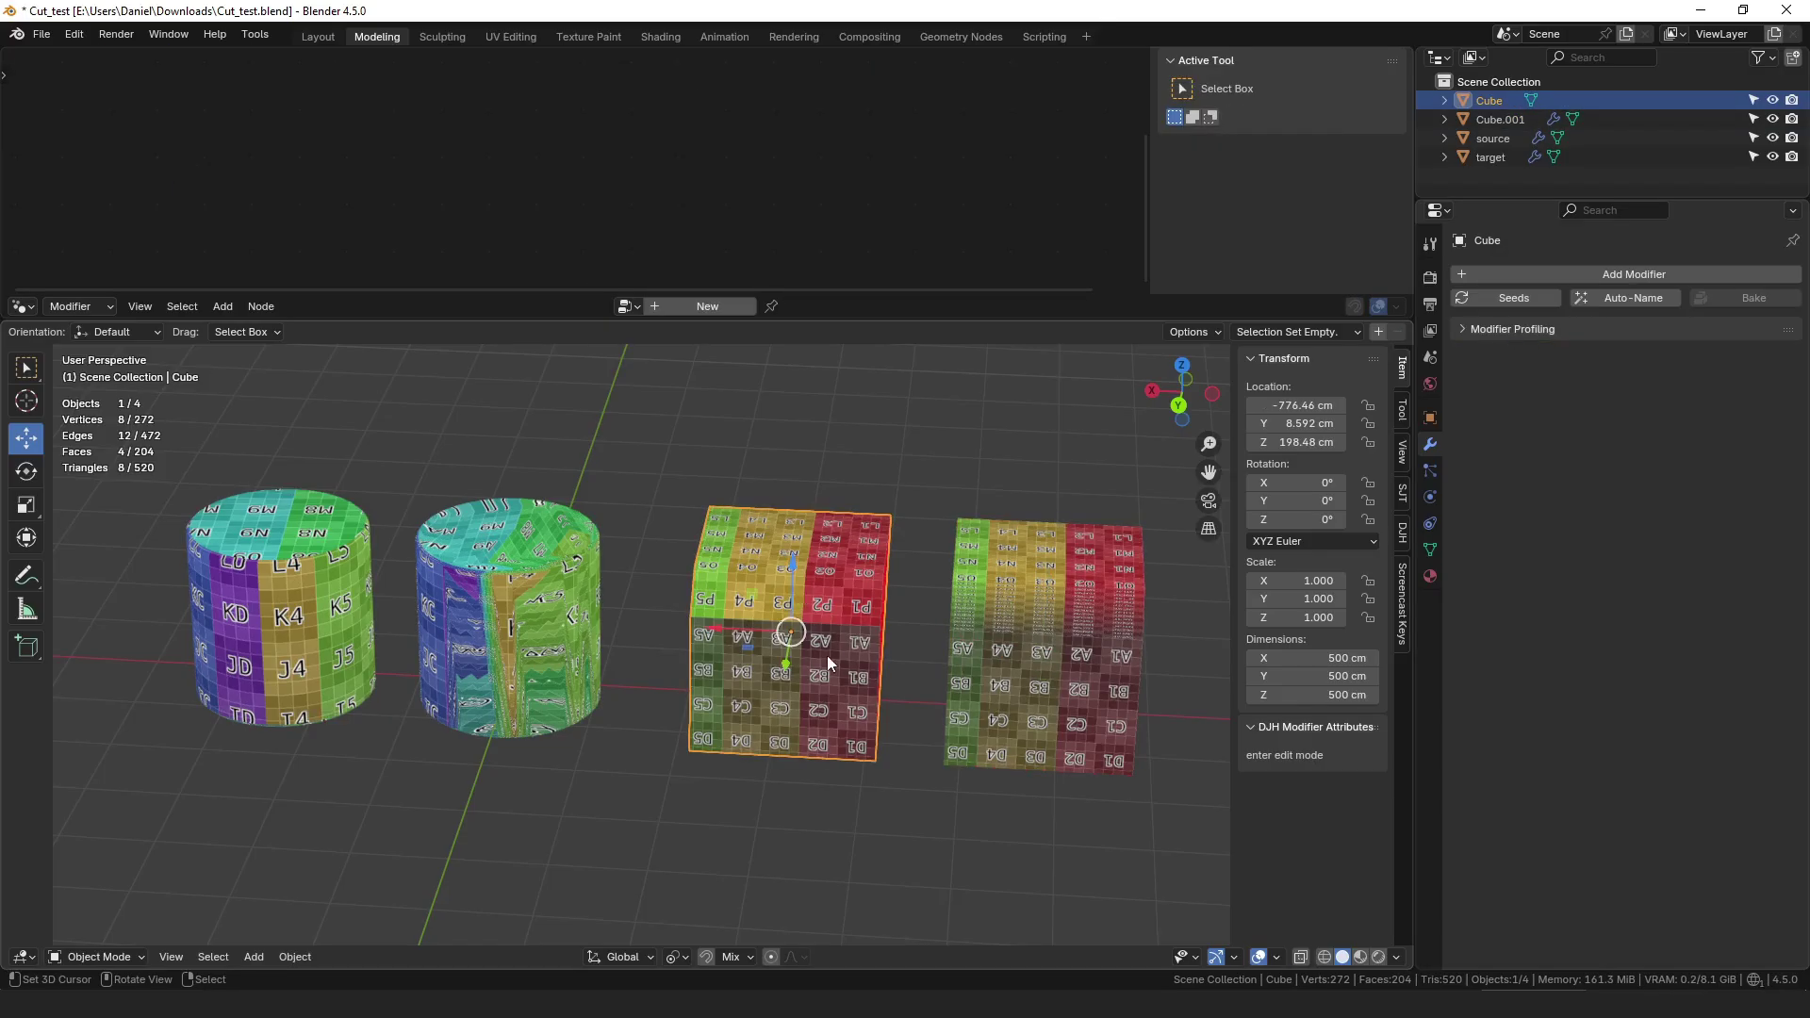
left_click(1085, 622)
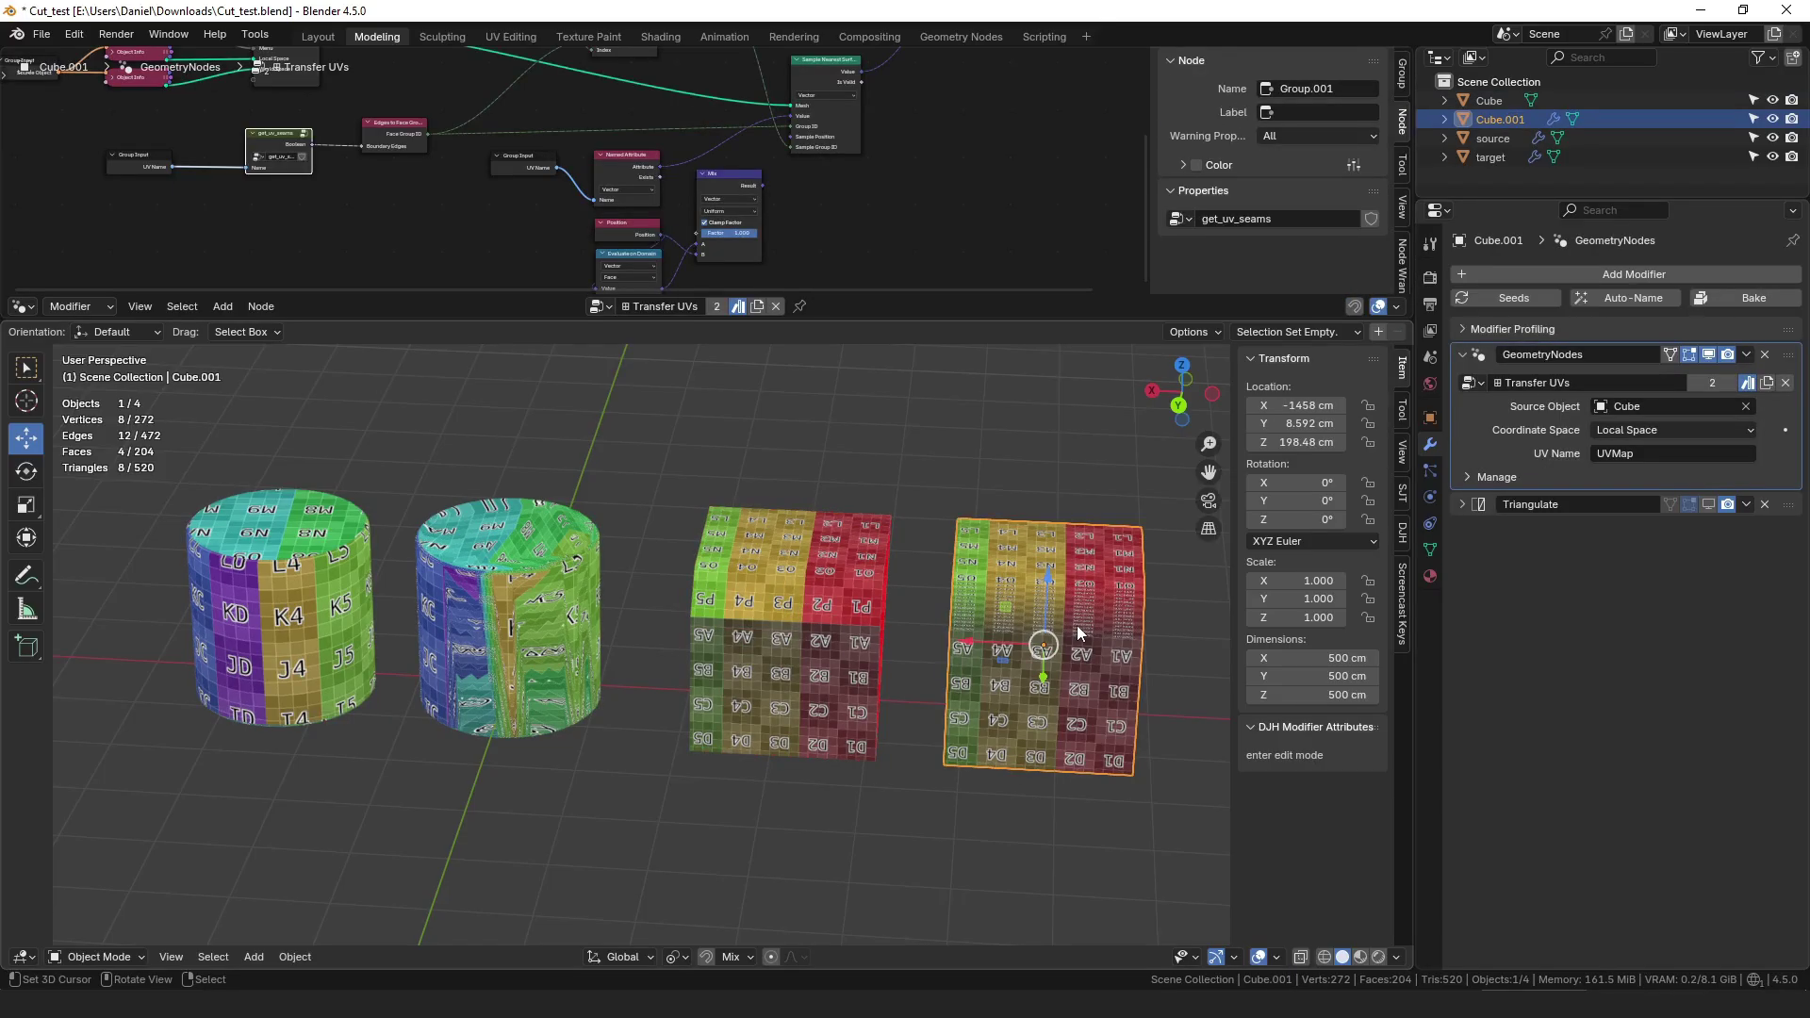
left_click(554, 627)
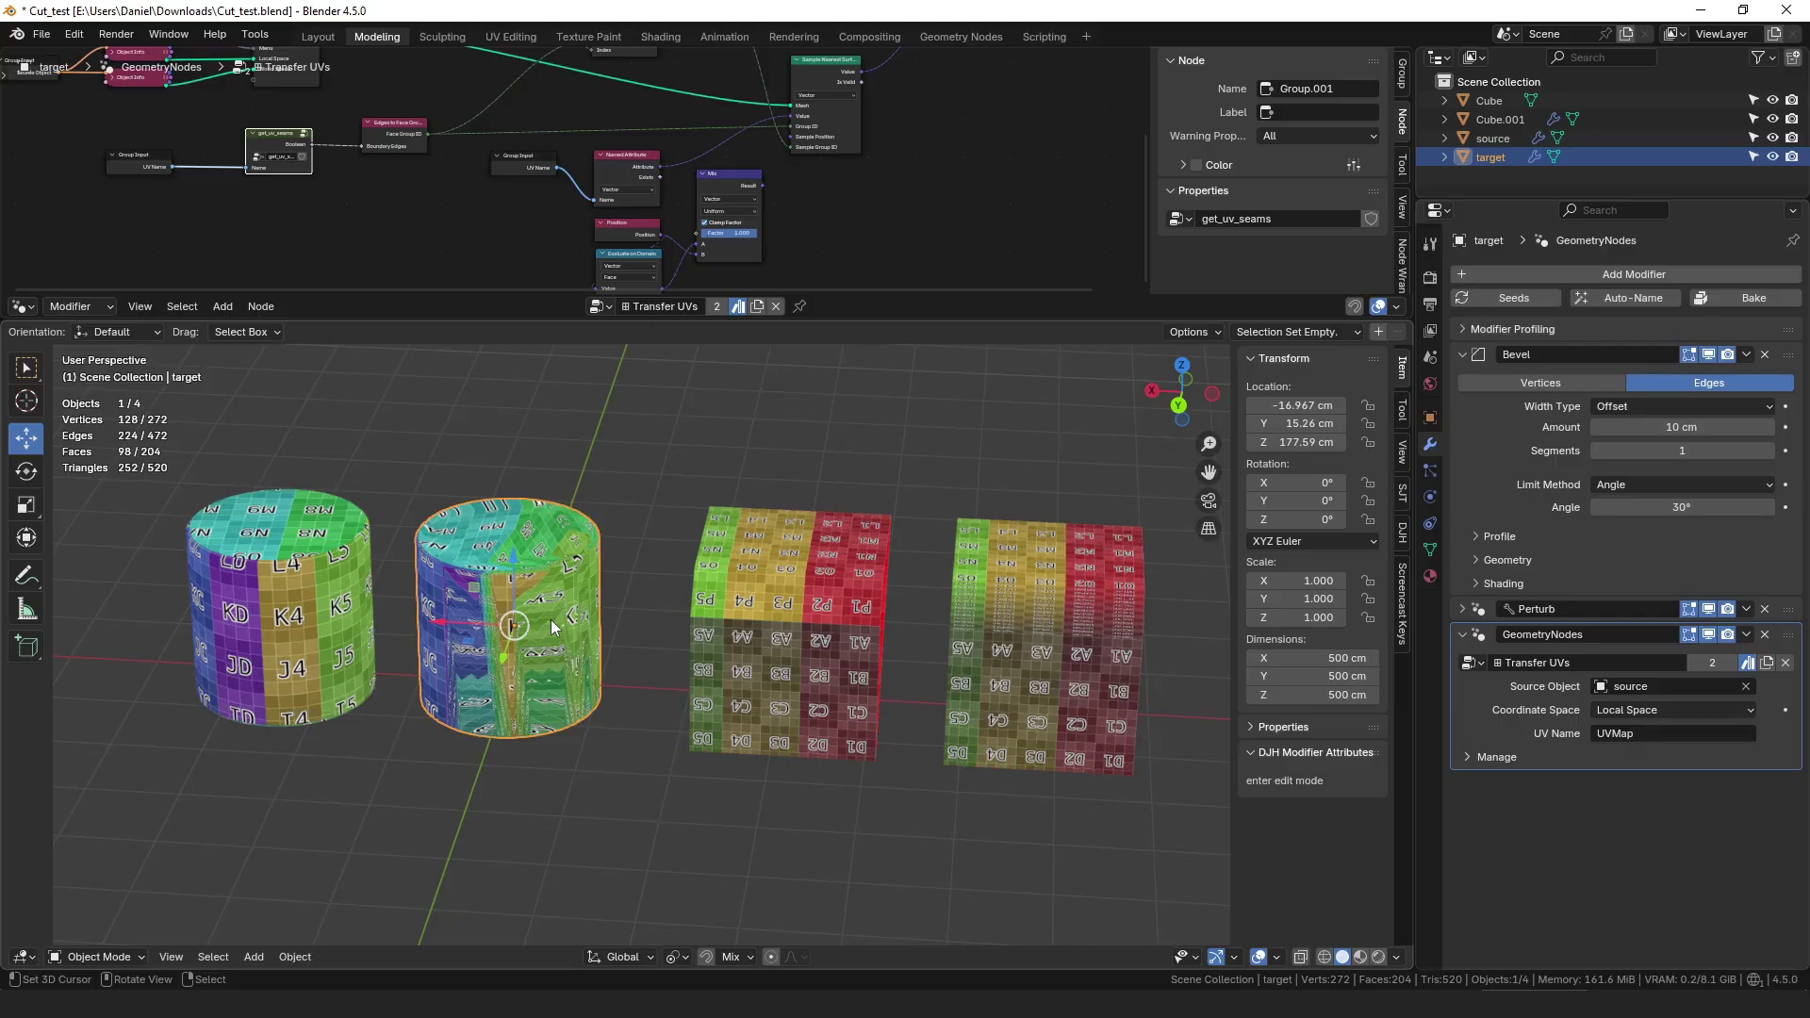
middle_click_drag(943, 540, 805, 555, "shift")
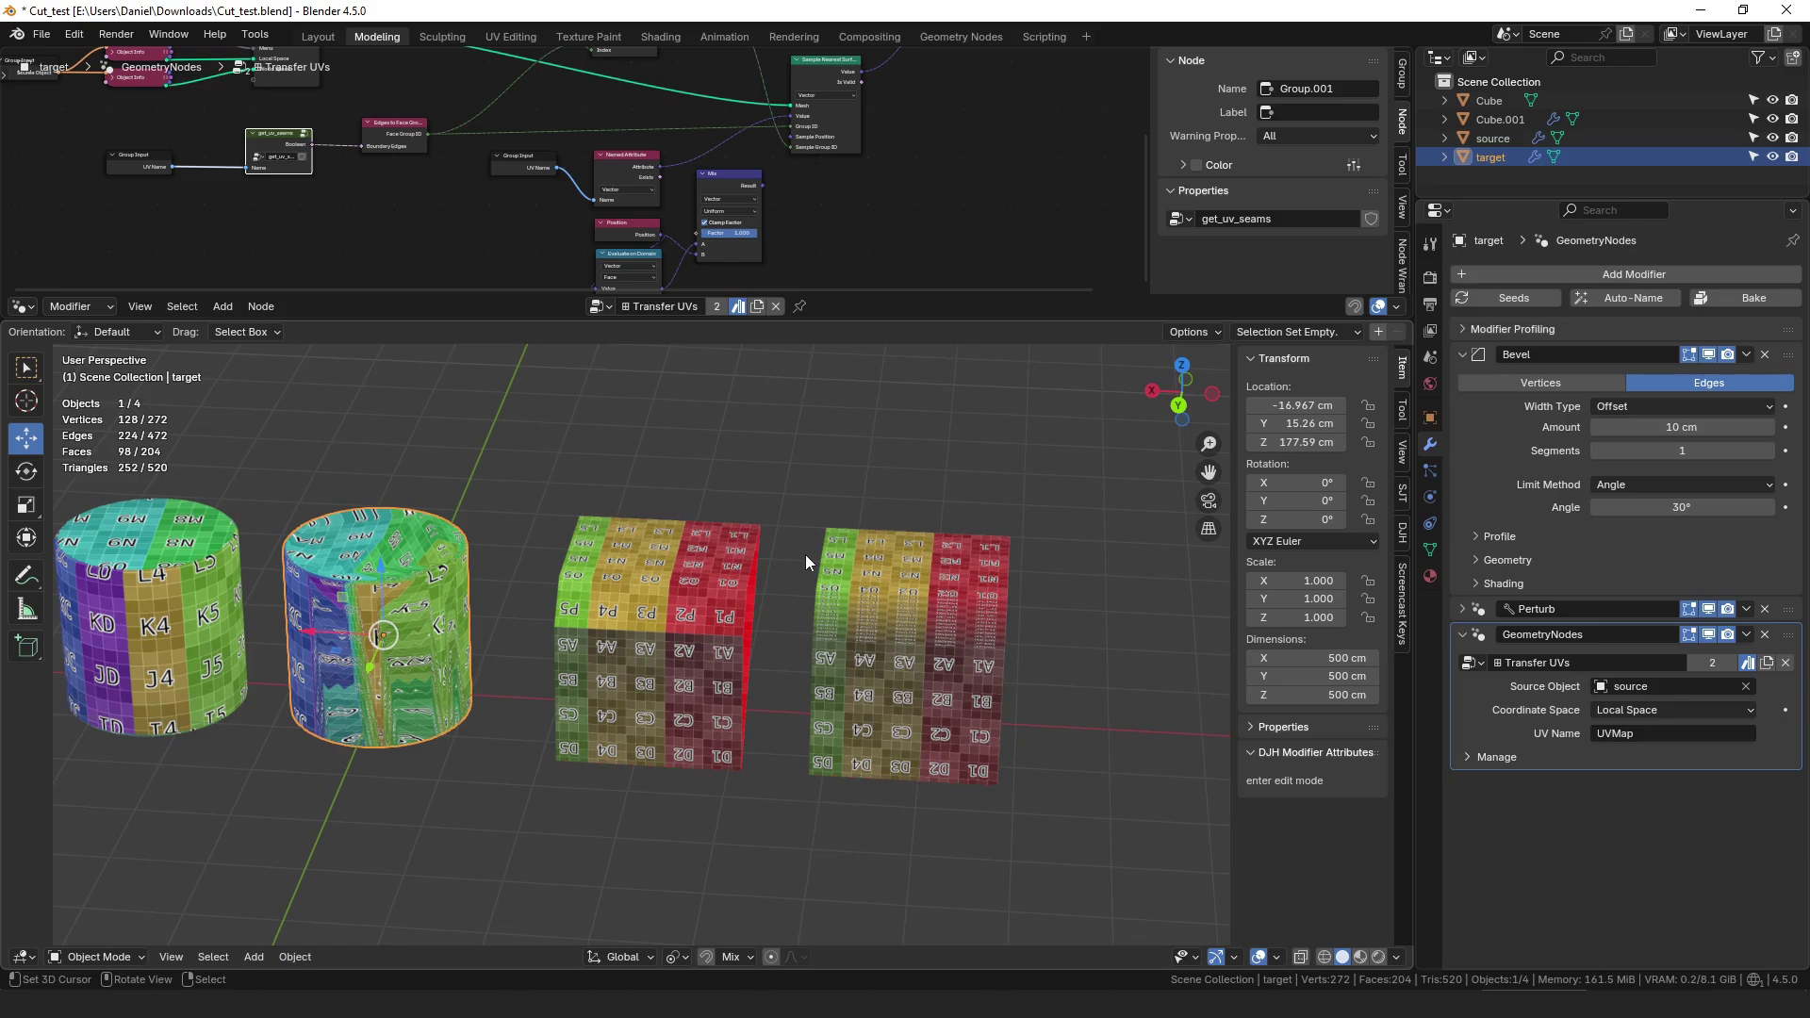
Step: Enter Edit Mode on the original Cube and show its UV layout in a UV Editor above the viewport
left_click(709, 607)
key("Tab")
left_click(23, 307)
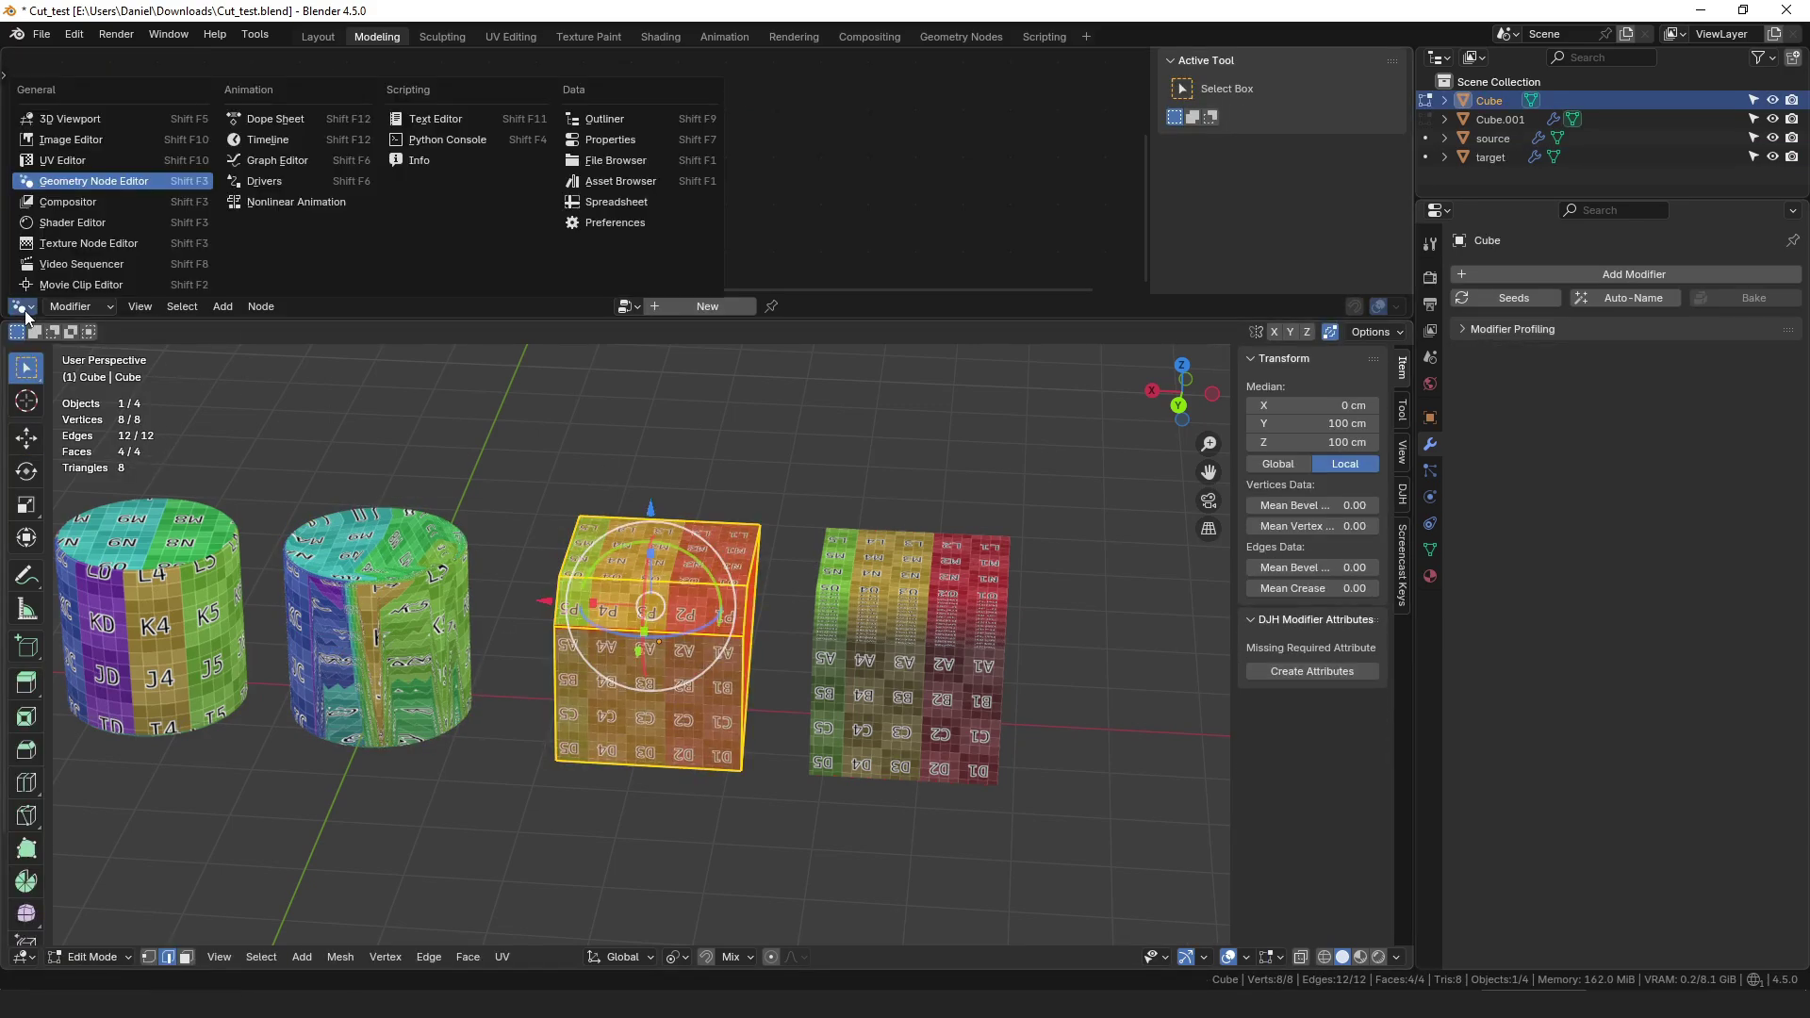
left_click(62, 160)
scroll(714, 453, "up", 4)
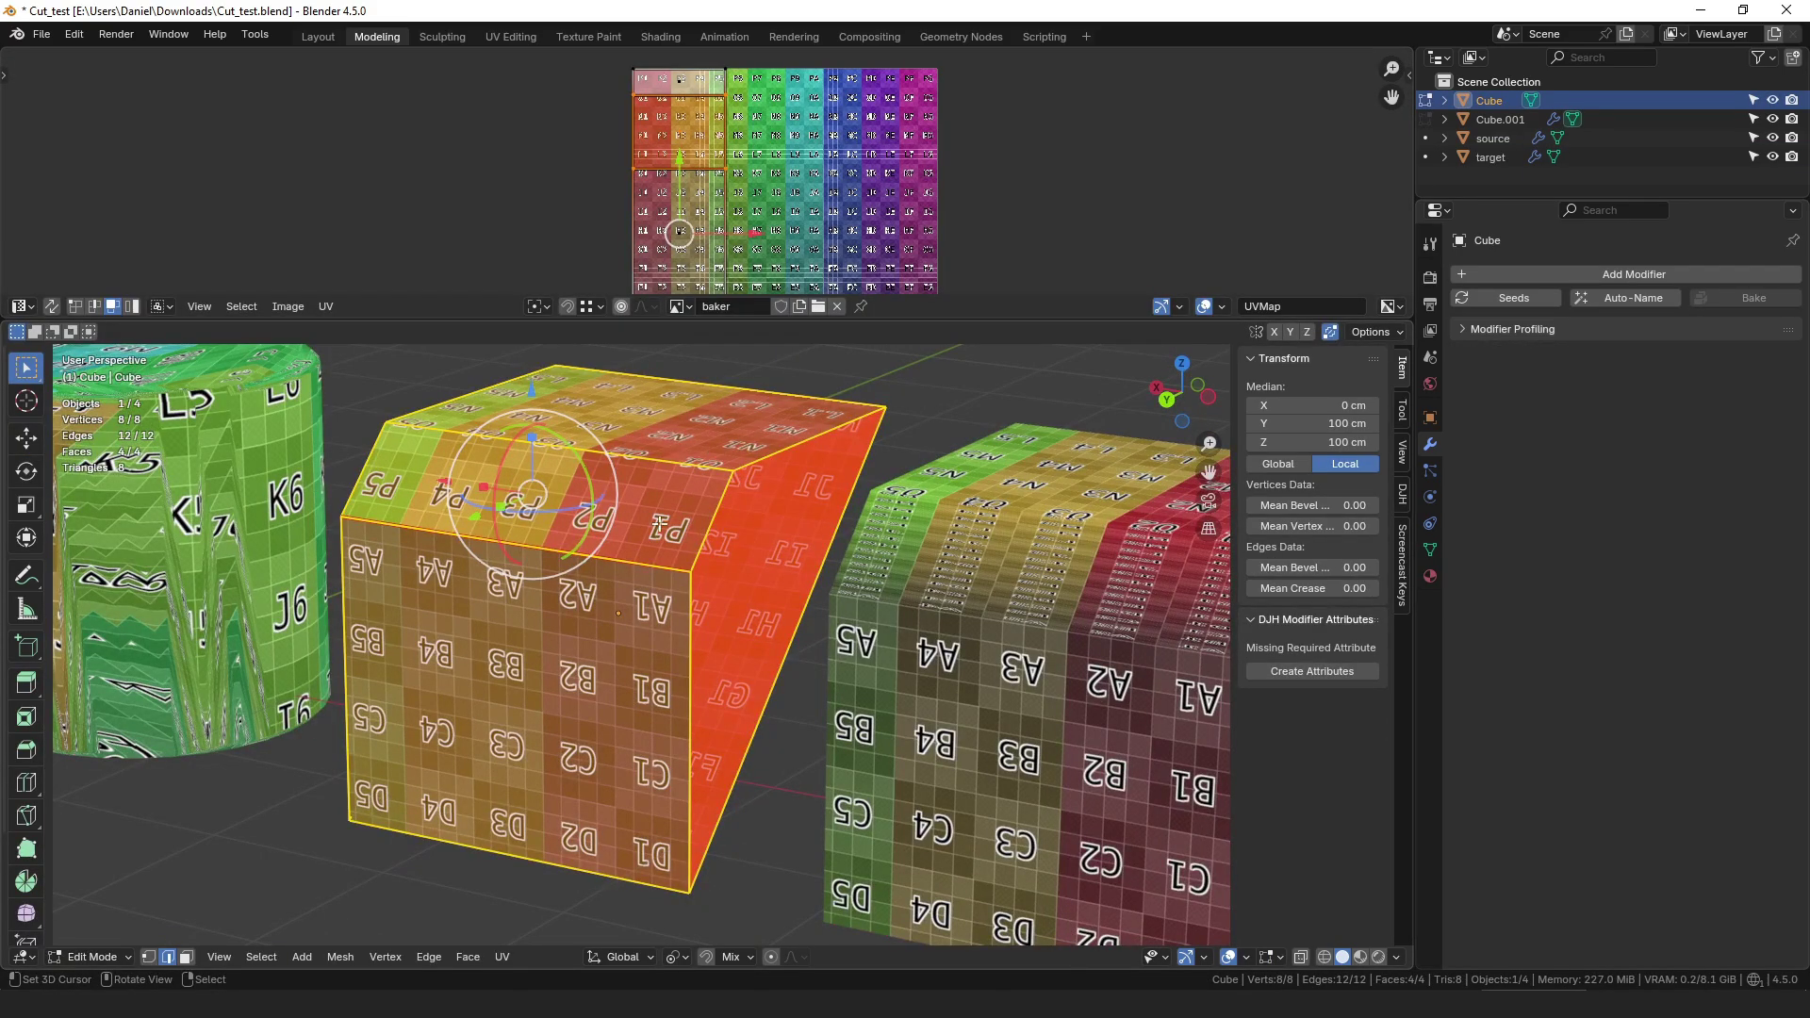
key("d")
mouse_move(603, 573)
left_mouse_down()
mouse_move(607, 519)
mouse_move(682, 747)
mouse_move(608, 577)
left_mouse_up()
key("ctrl+z")
left_click(642, 564)
key("a")
key("a")
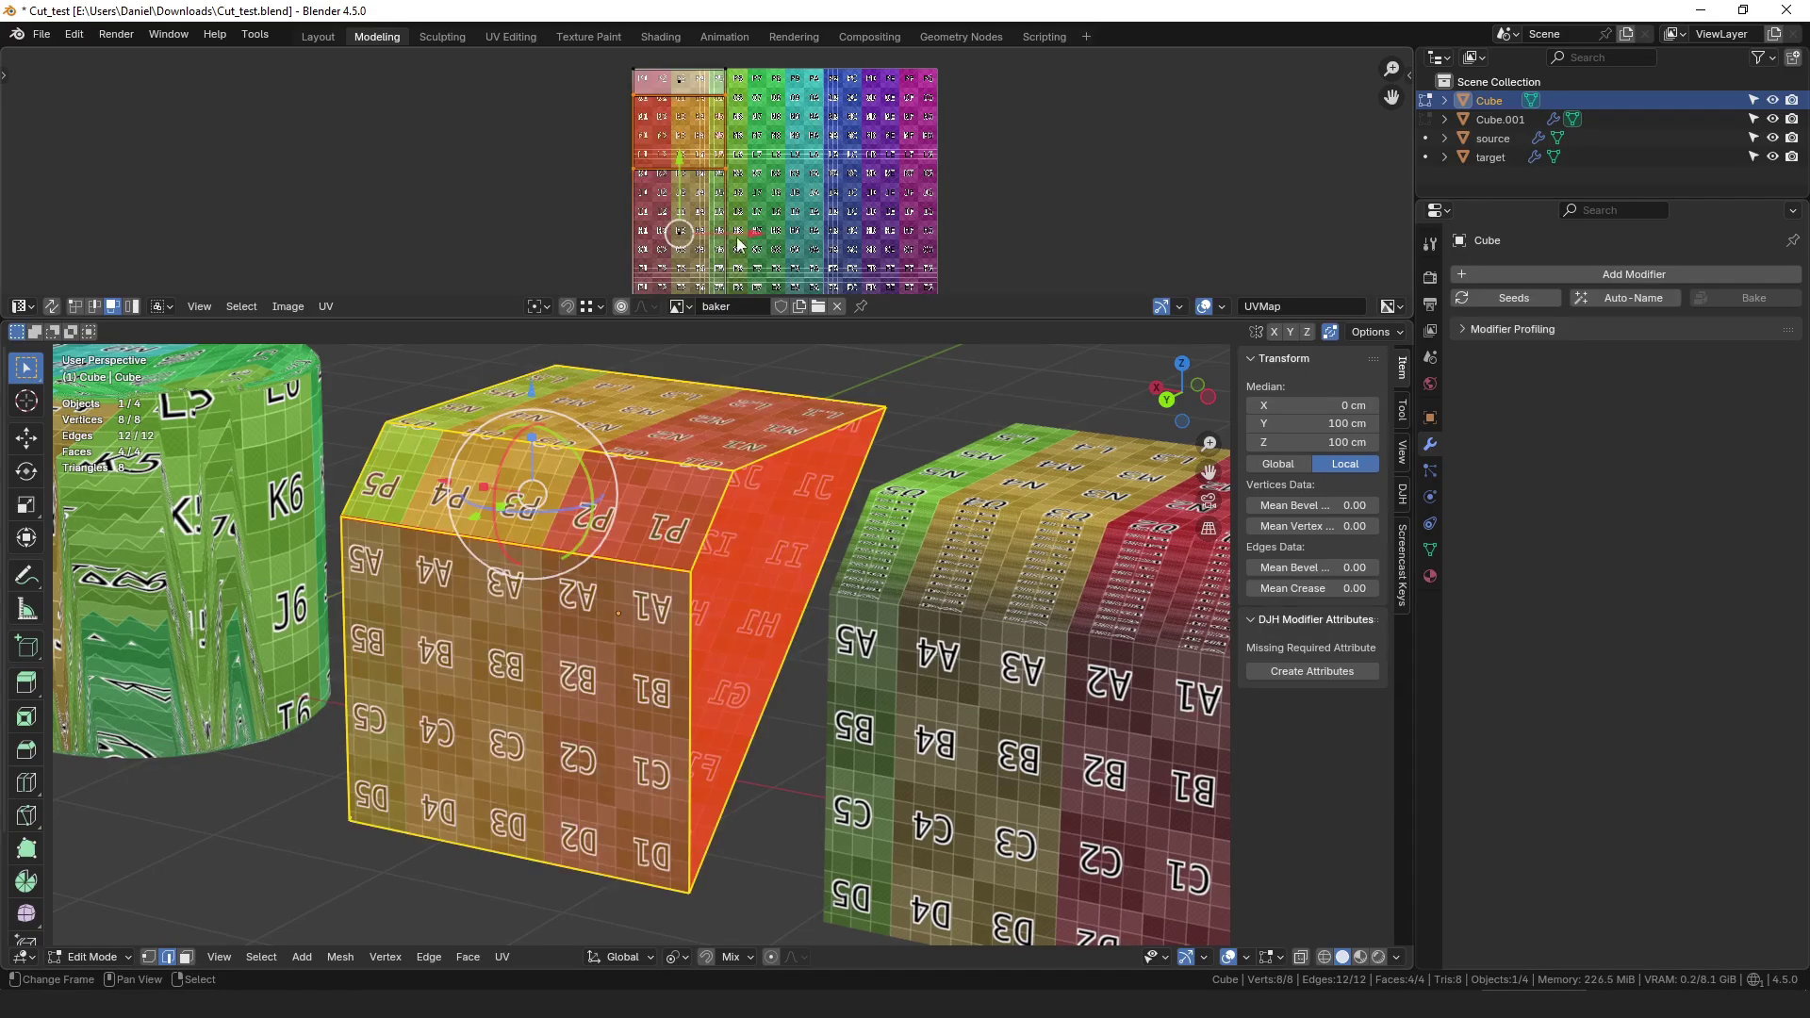
Step: Annotate the Cube's seam edge between the P and A rows with a line and circle the P1 and A1 tiles
middle_click_drag(760, 196, 763, 145)
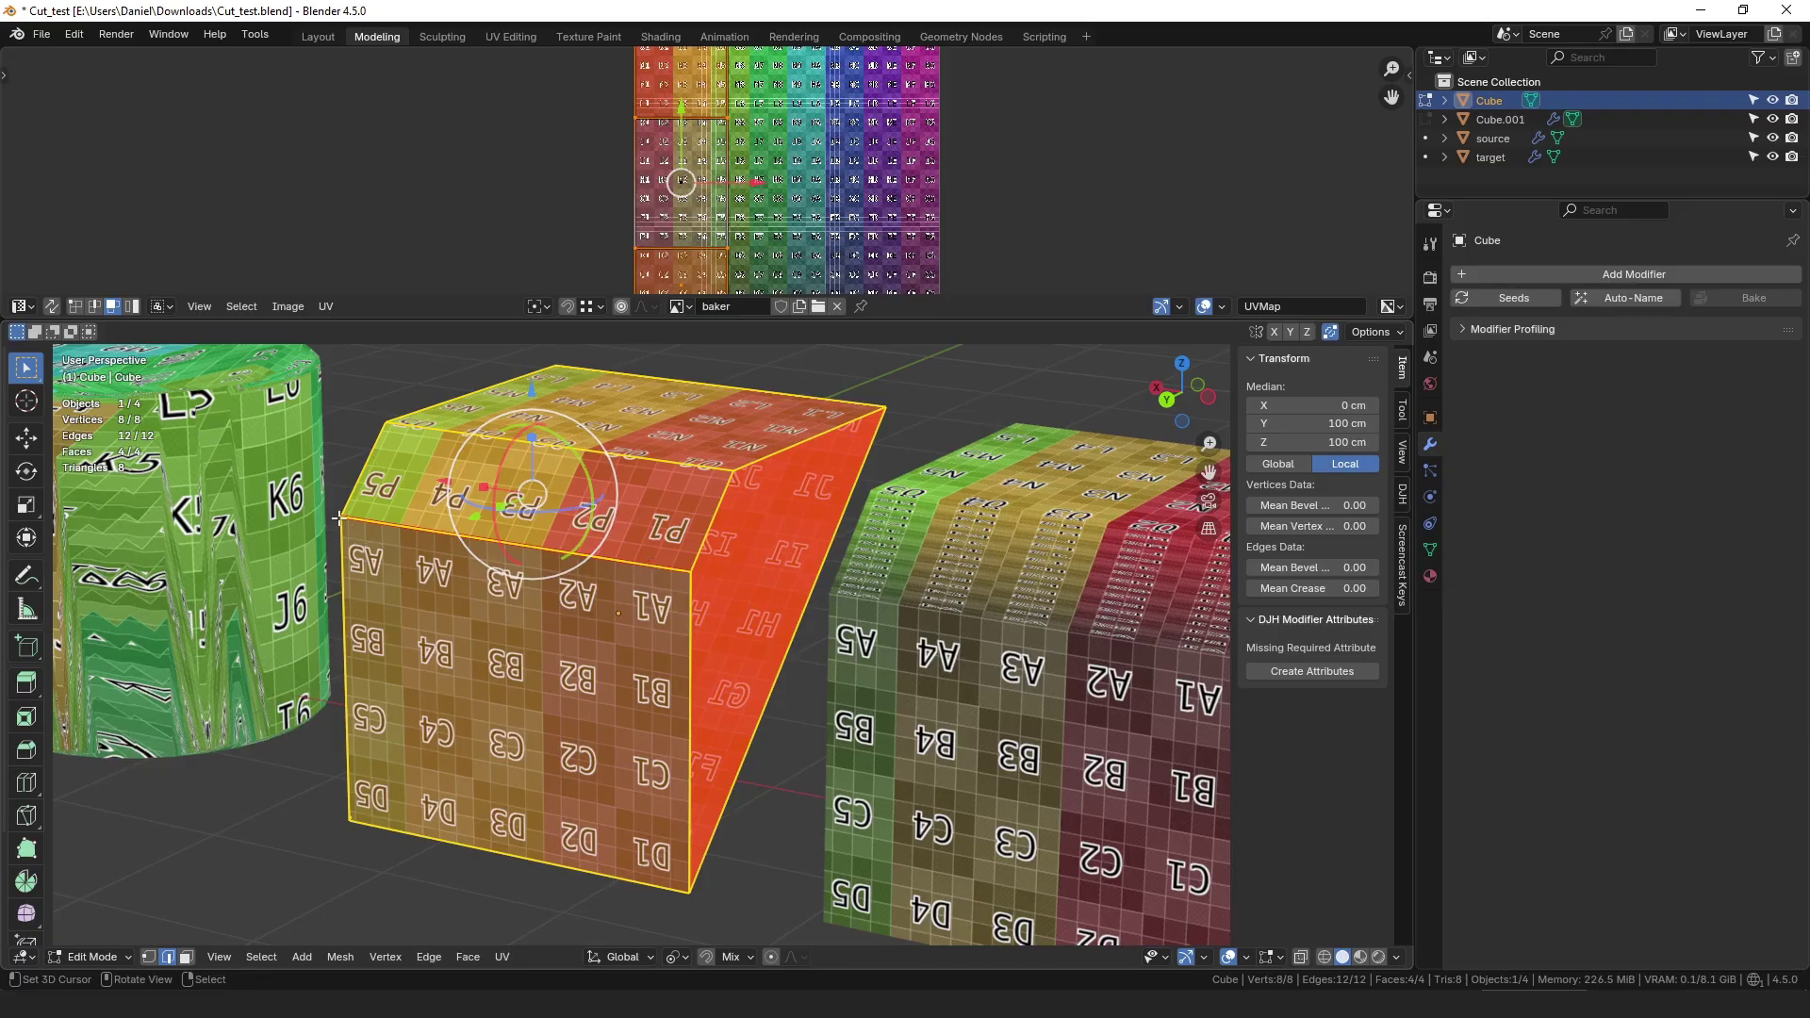
left_click_drag(339, 517, 699, 574)
mouse_move(647, 542)
left_mouse_down()
mouse_move(651, 500)
mouse_move(650, 536)
mouse_move(635, 534)
left_mouse_up()
left_click(641, 524)
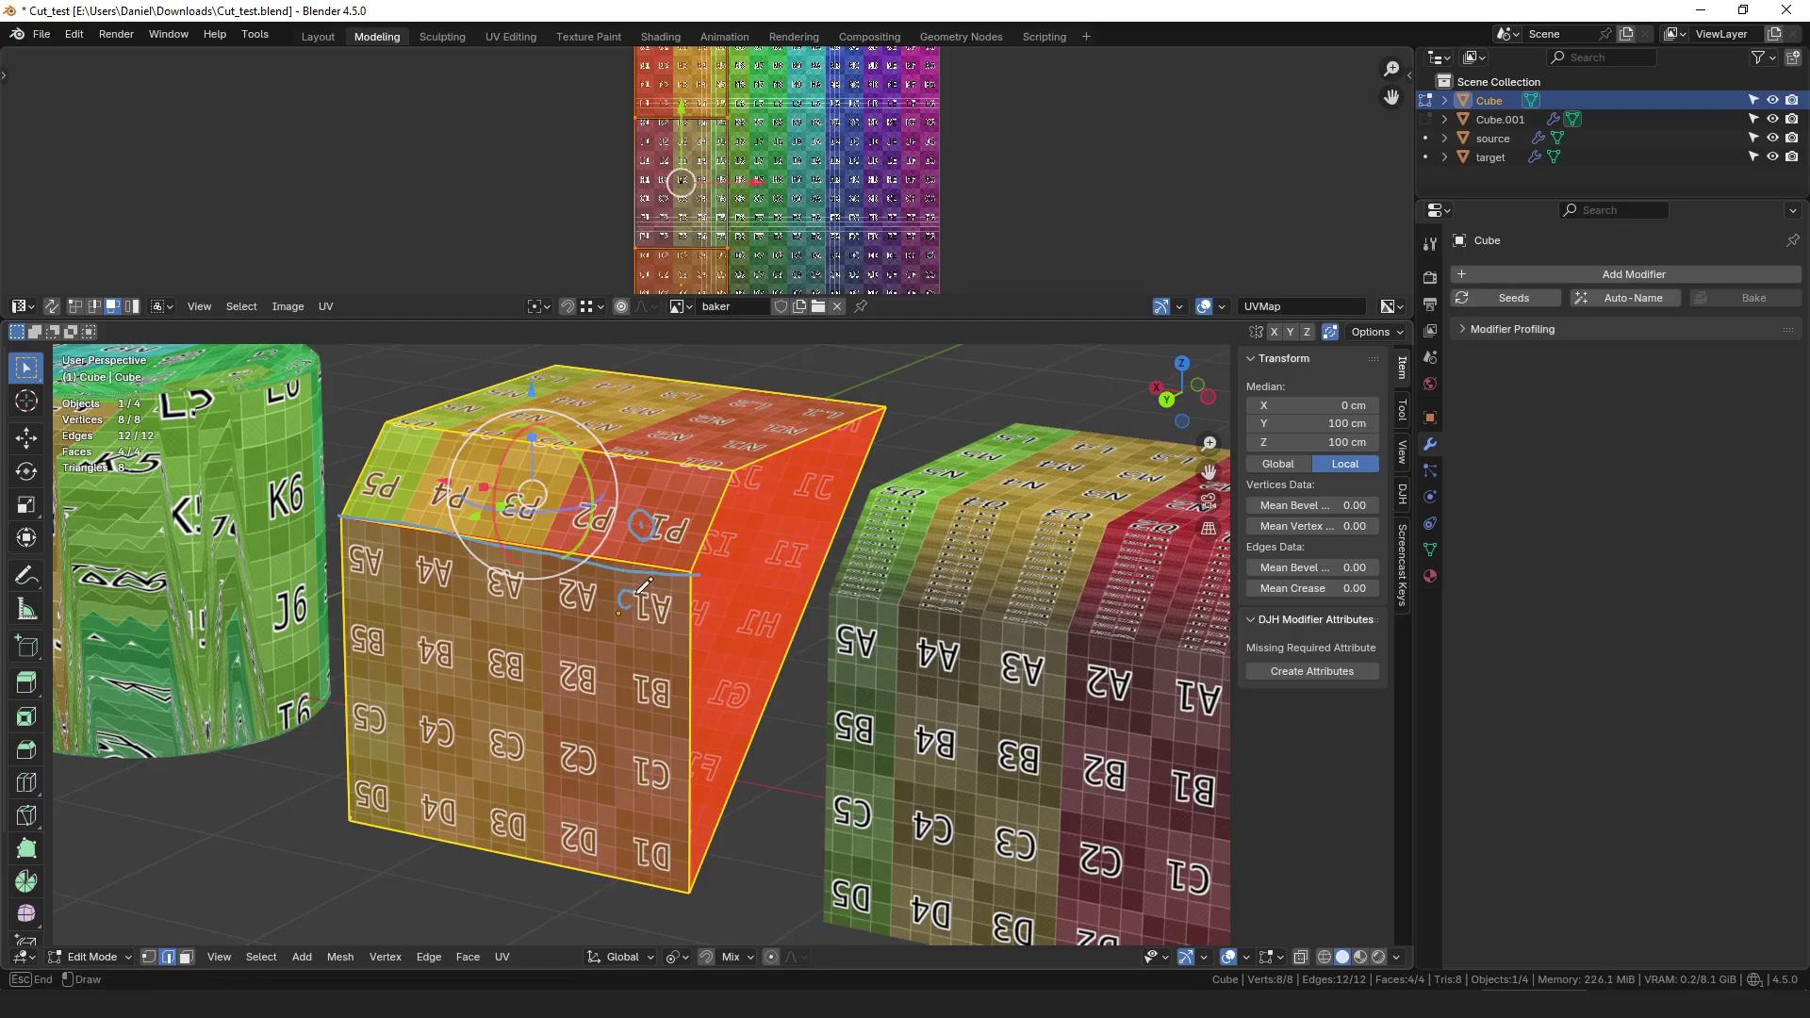
left_click_drag(628, 596, 628, 605)
middle_click_drag(886, 528, 907, 548)
middle_click_drag(1035, 590, 809, 604, "shift")
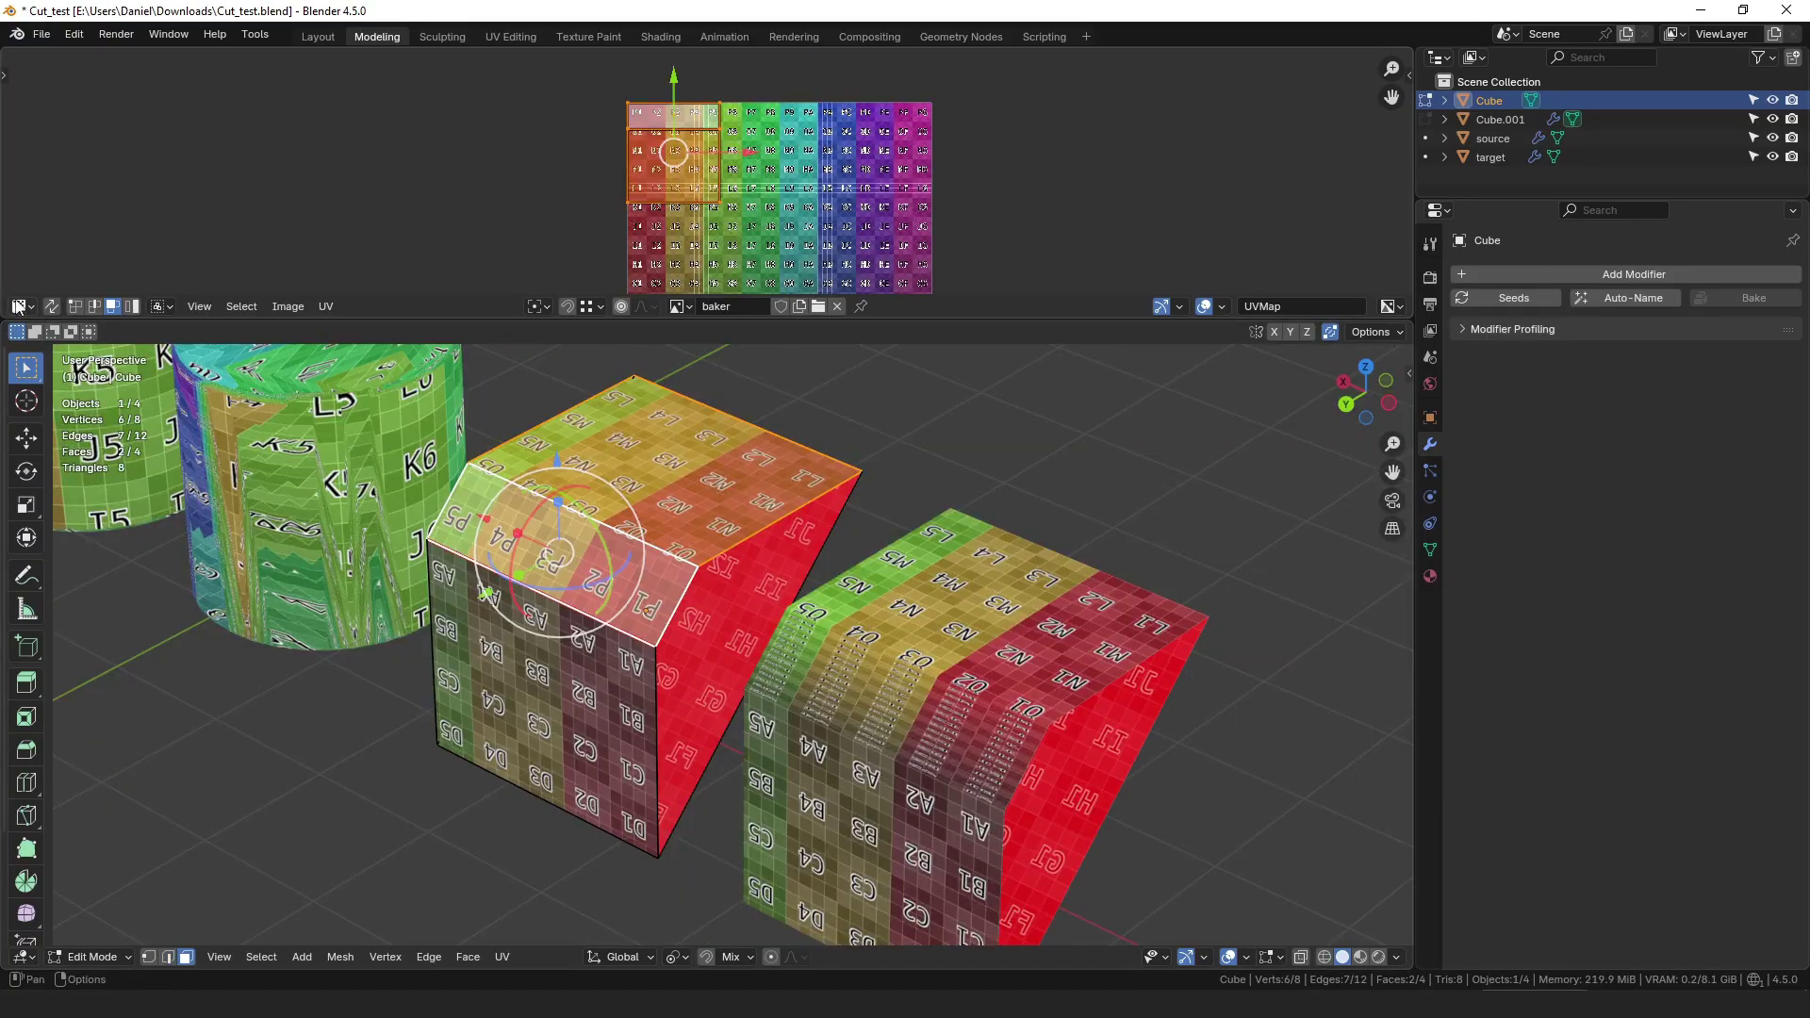
Step: Restore the Geometry Node Editor and select Cube.001 in Object Mode to show its Transfer UVs nodes
left_click(22, 307)
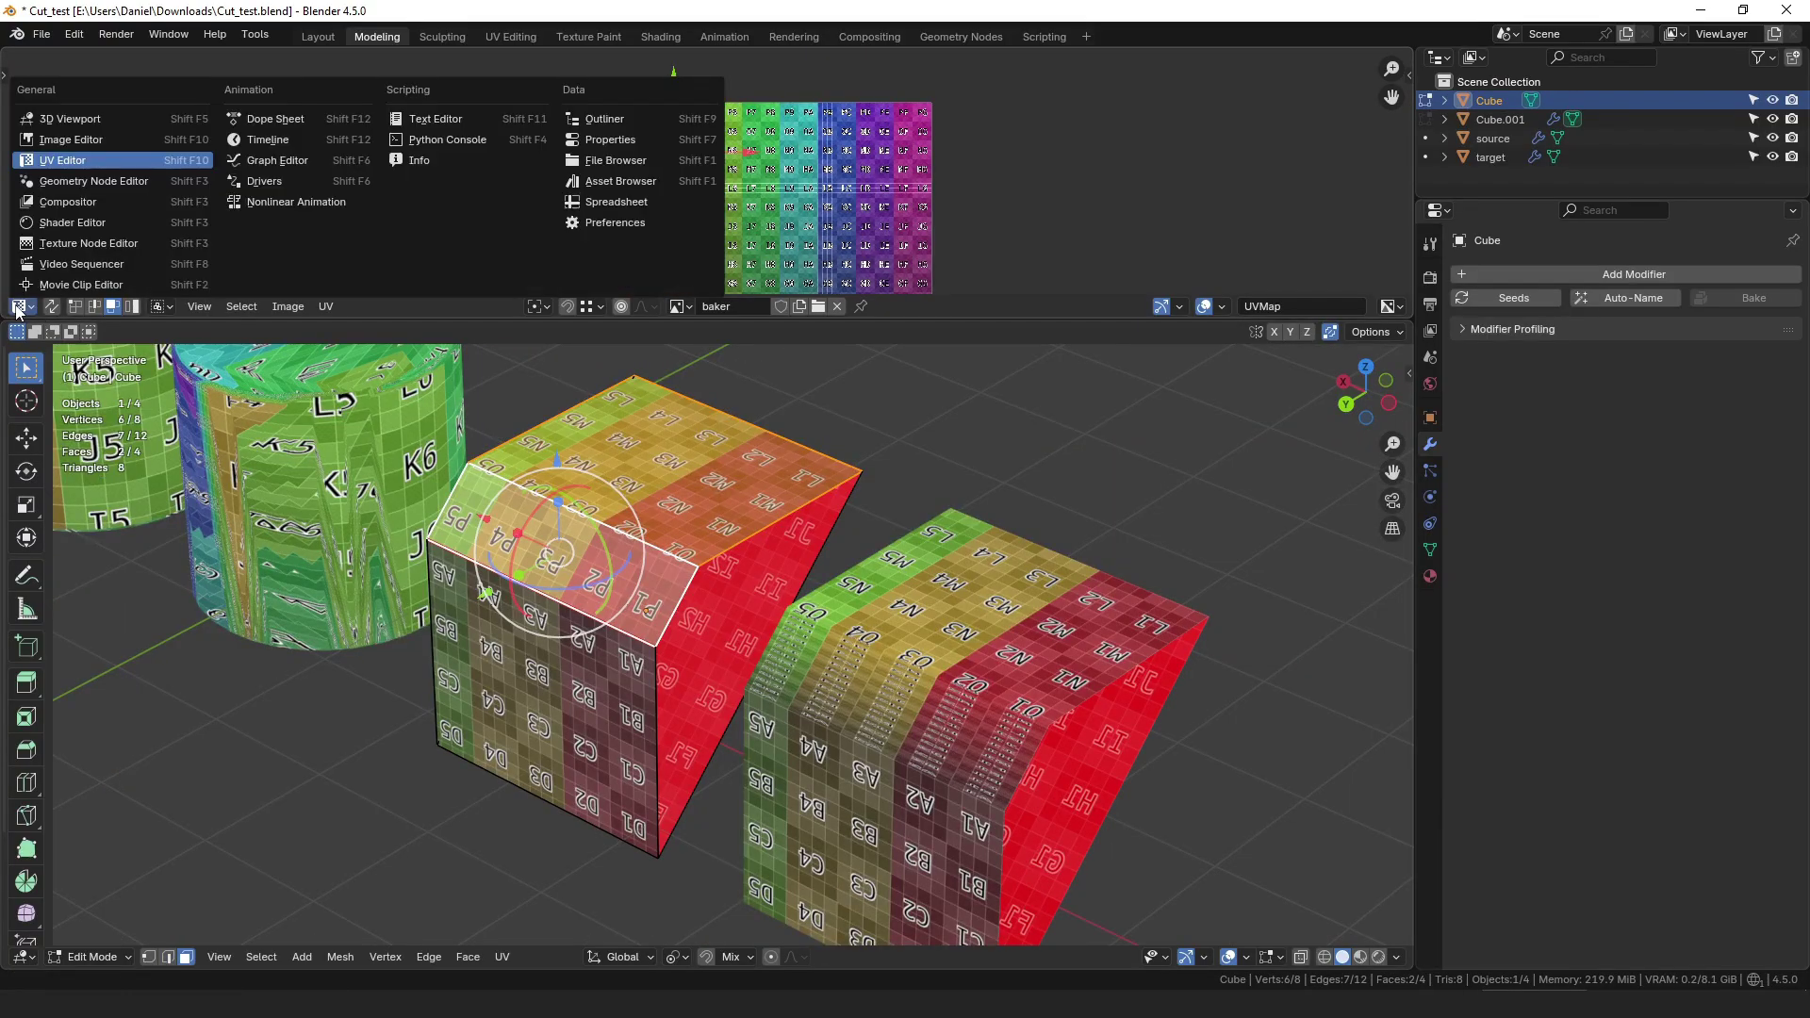
left_click(85, 181)
left_click(965, 659)
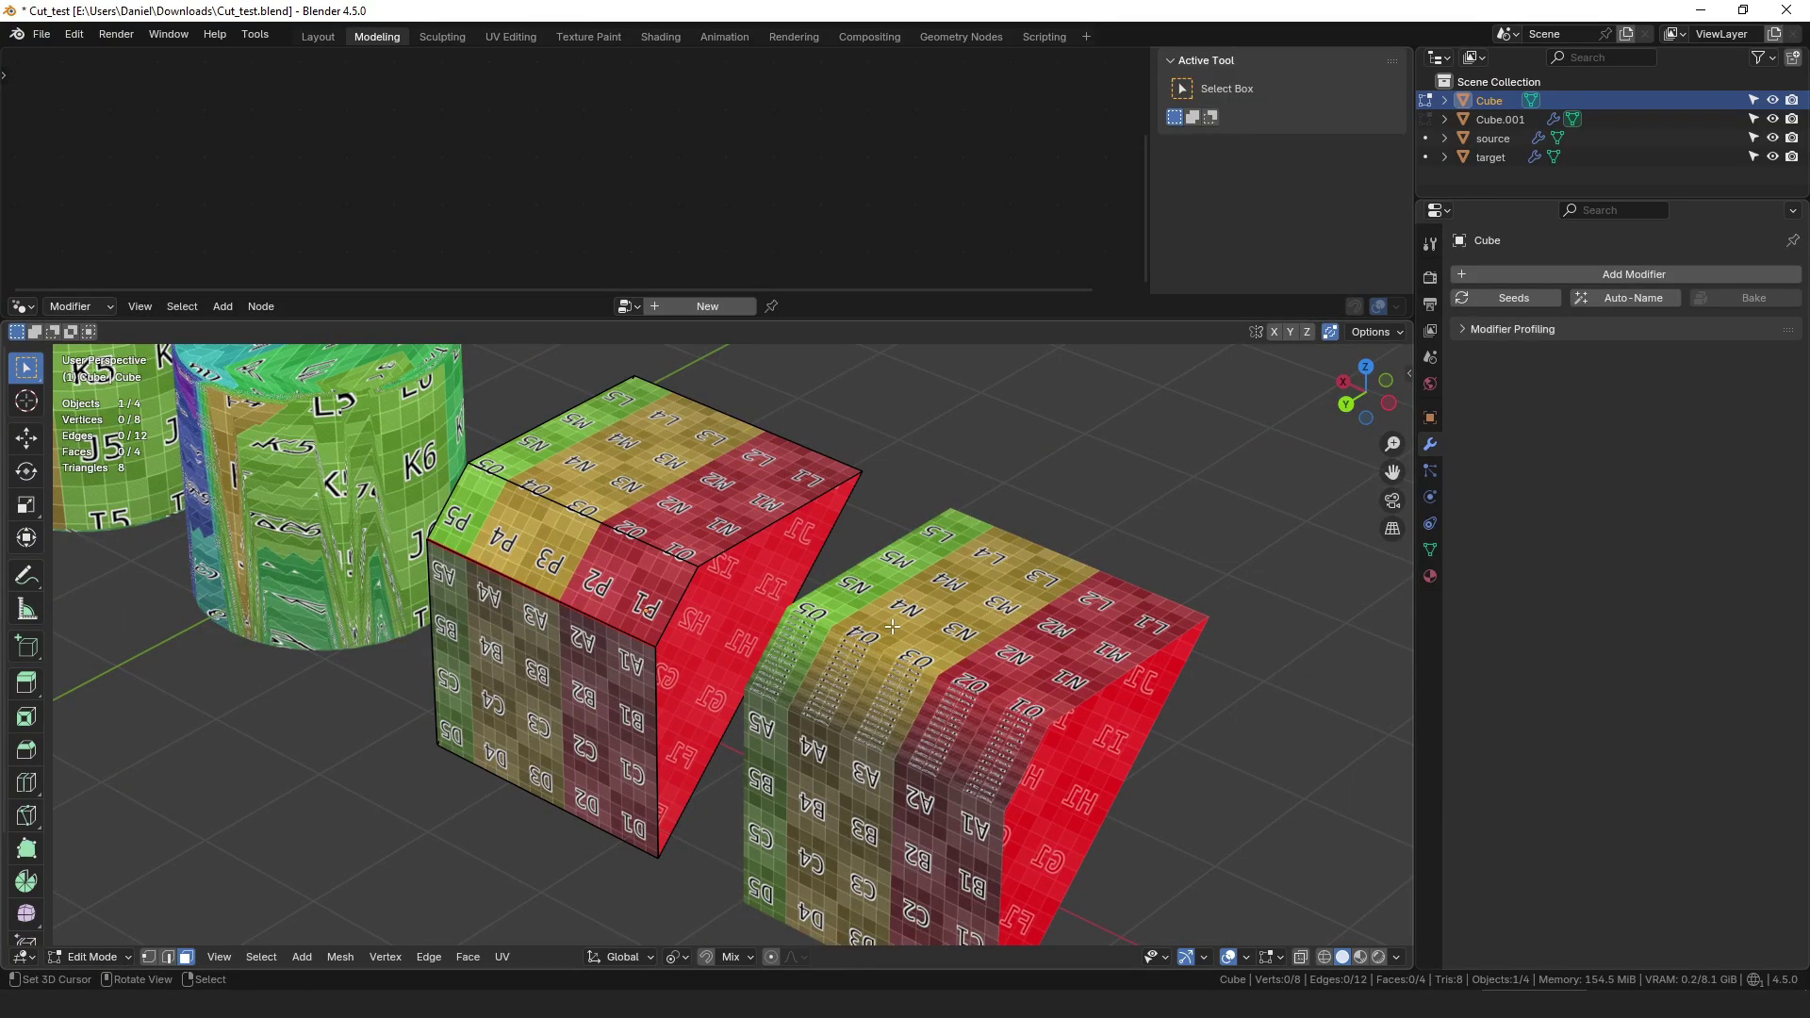
key("Tab")
left_click(966, 659)
Step: Examine the Position, Evaluate on Domain and Mix nodes in Transfer UVs alongside the bevelled faces of Cube.001
scroll(824, 200, "up", 1)
middle_click_drag(824, 200, 835, 127)
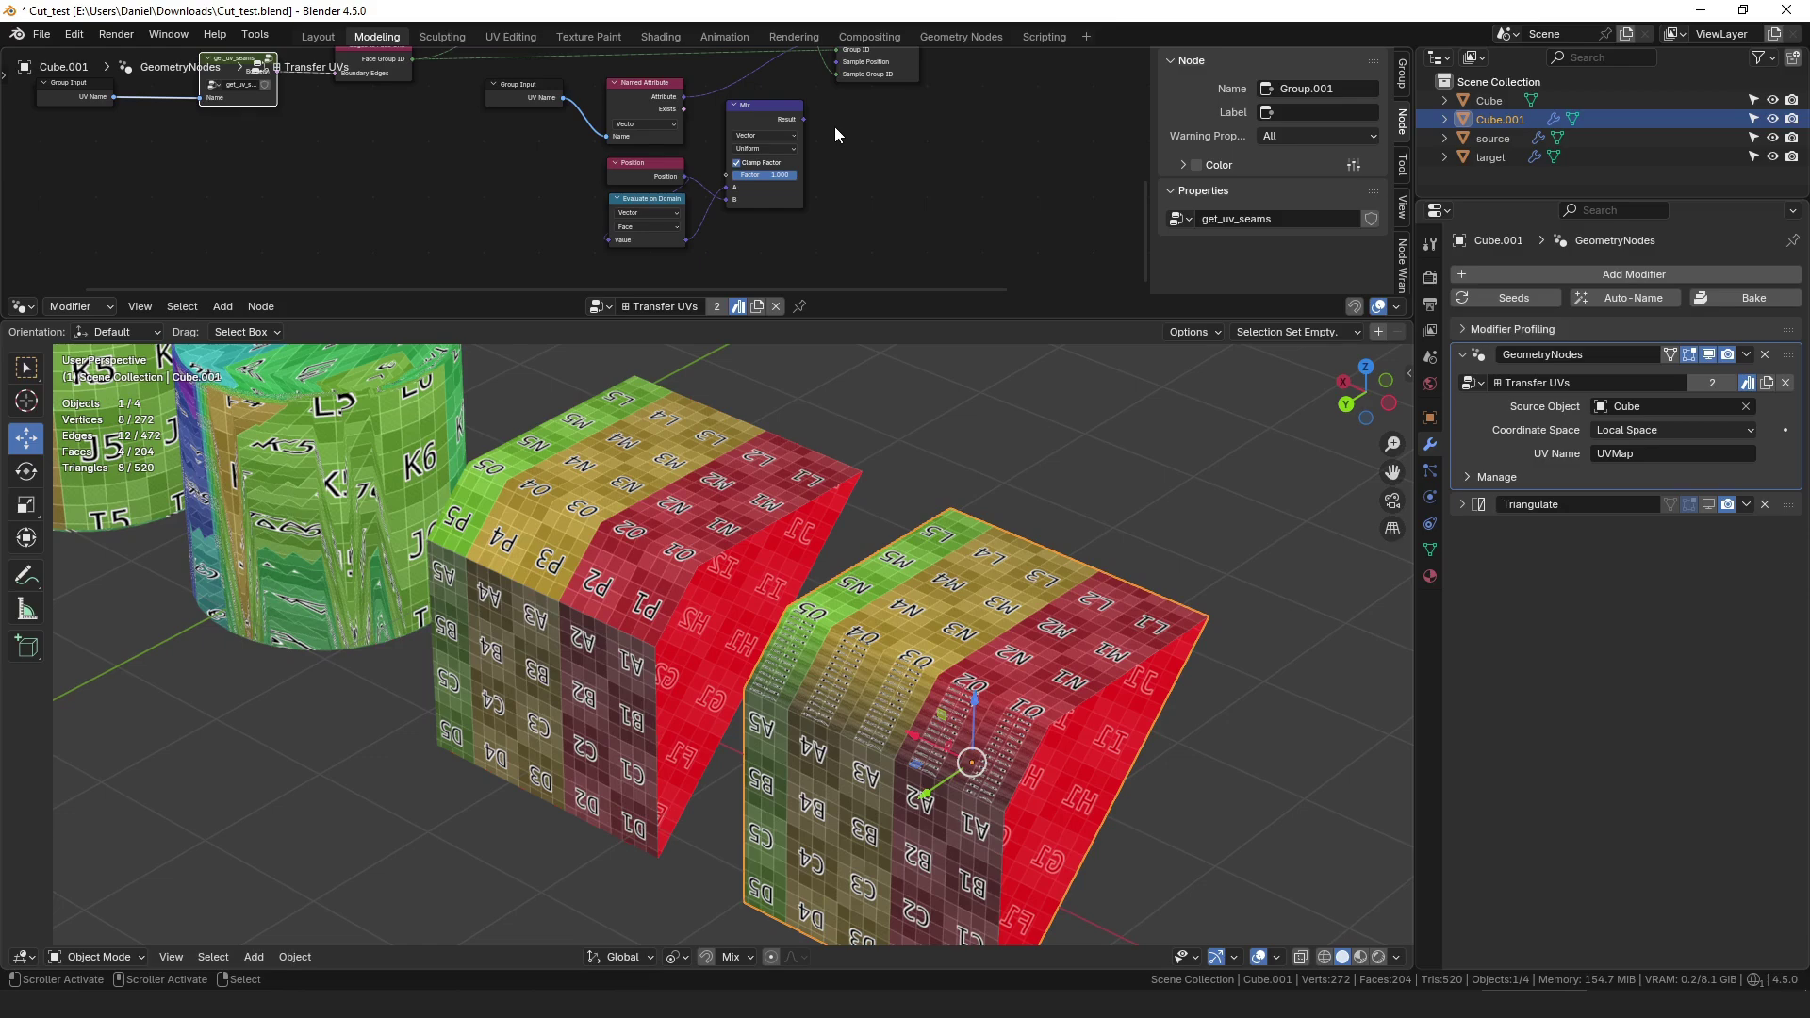
scroll(835, 126, "up", 2)
scroll(1026, 786, "up", 2)
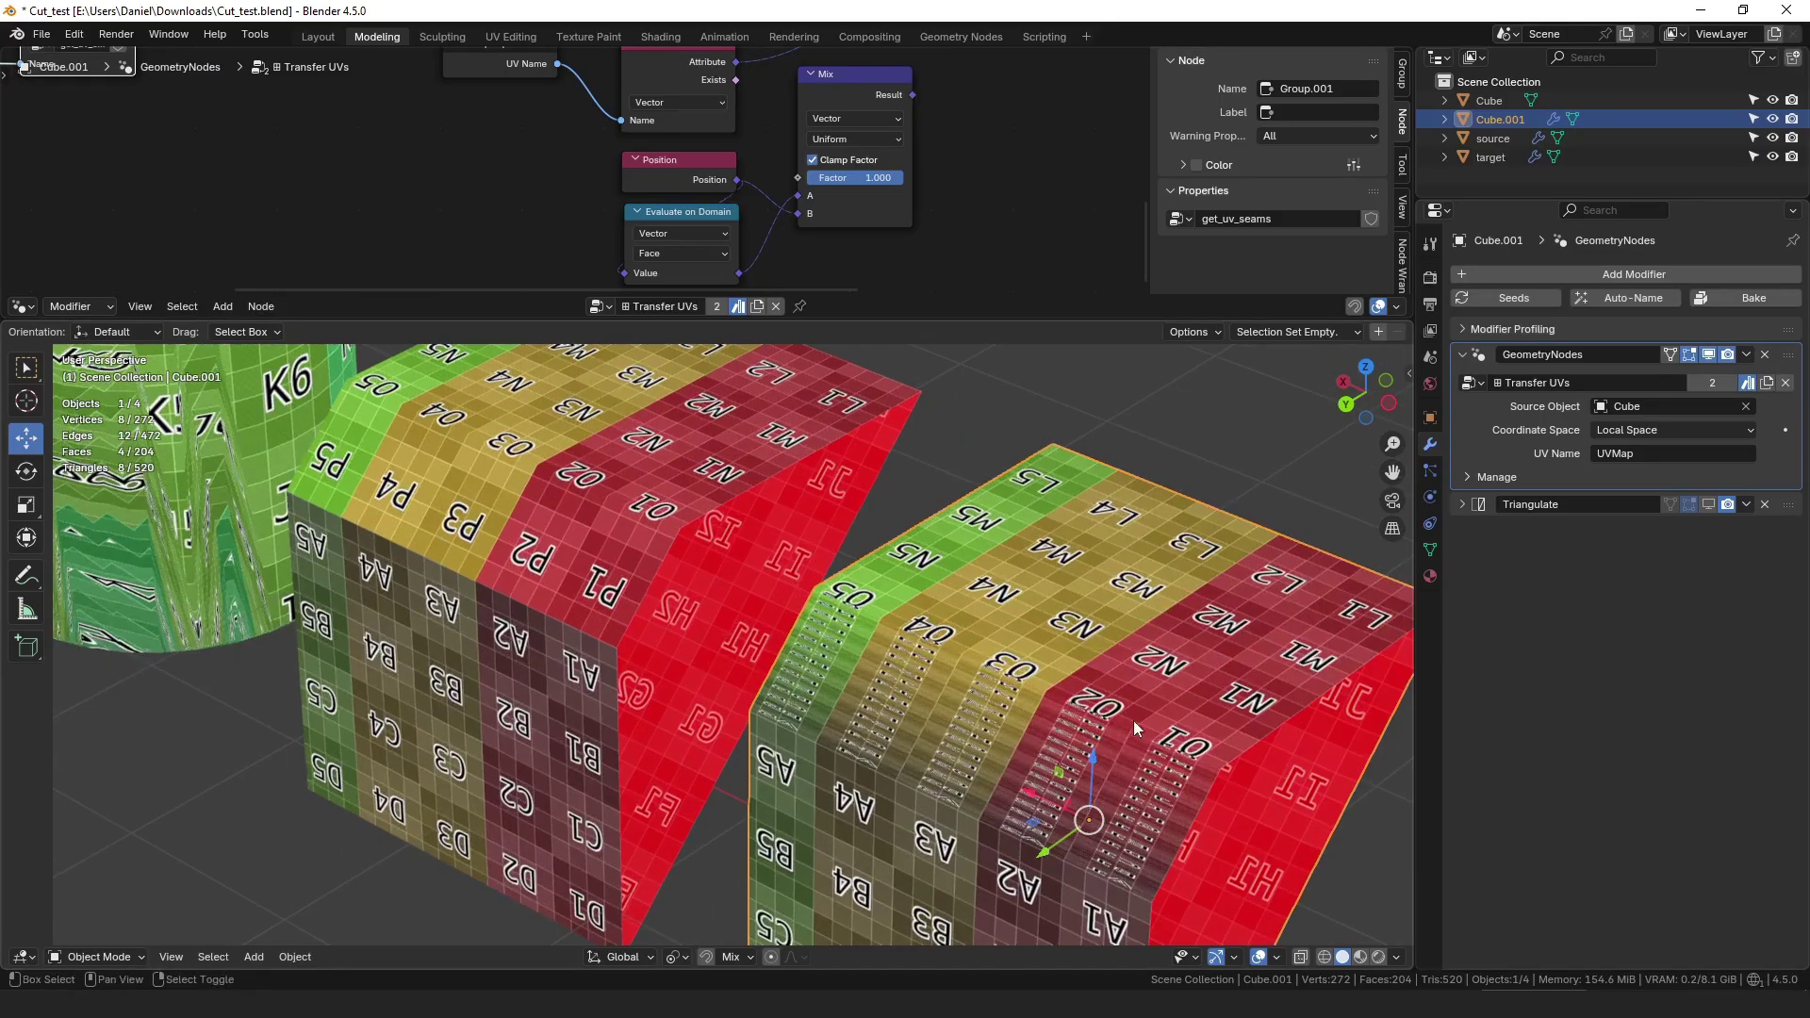
scroll(925, 121, "down", 3)
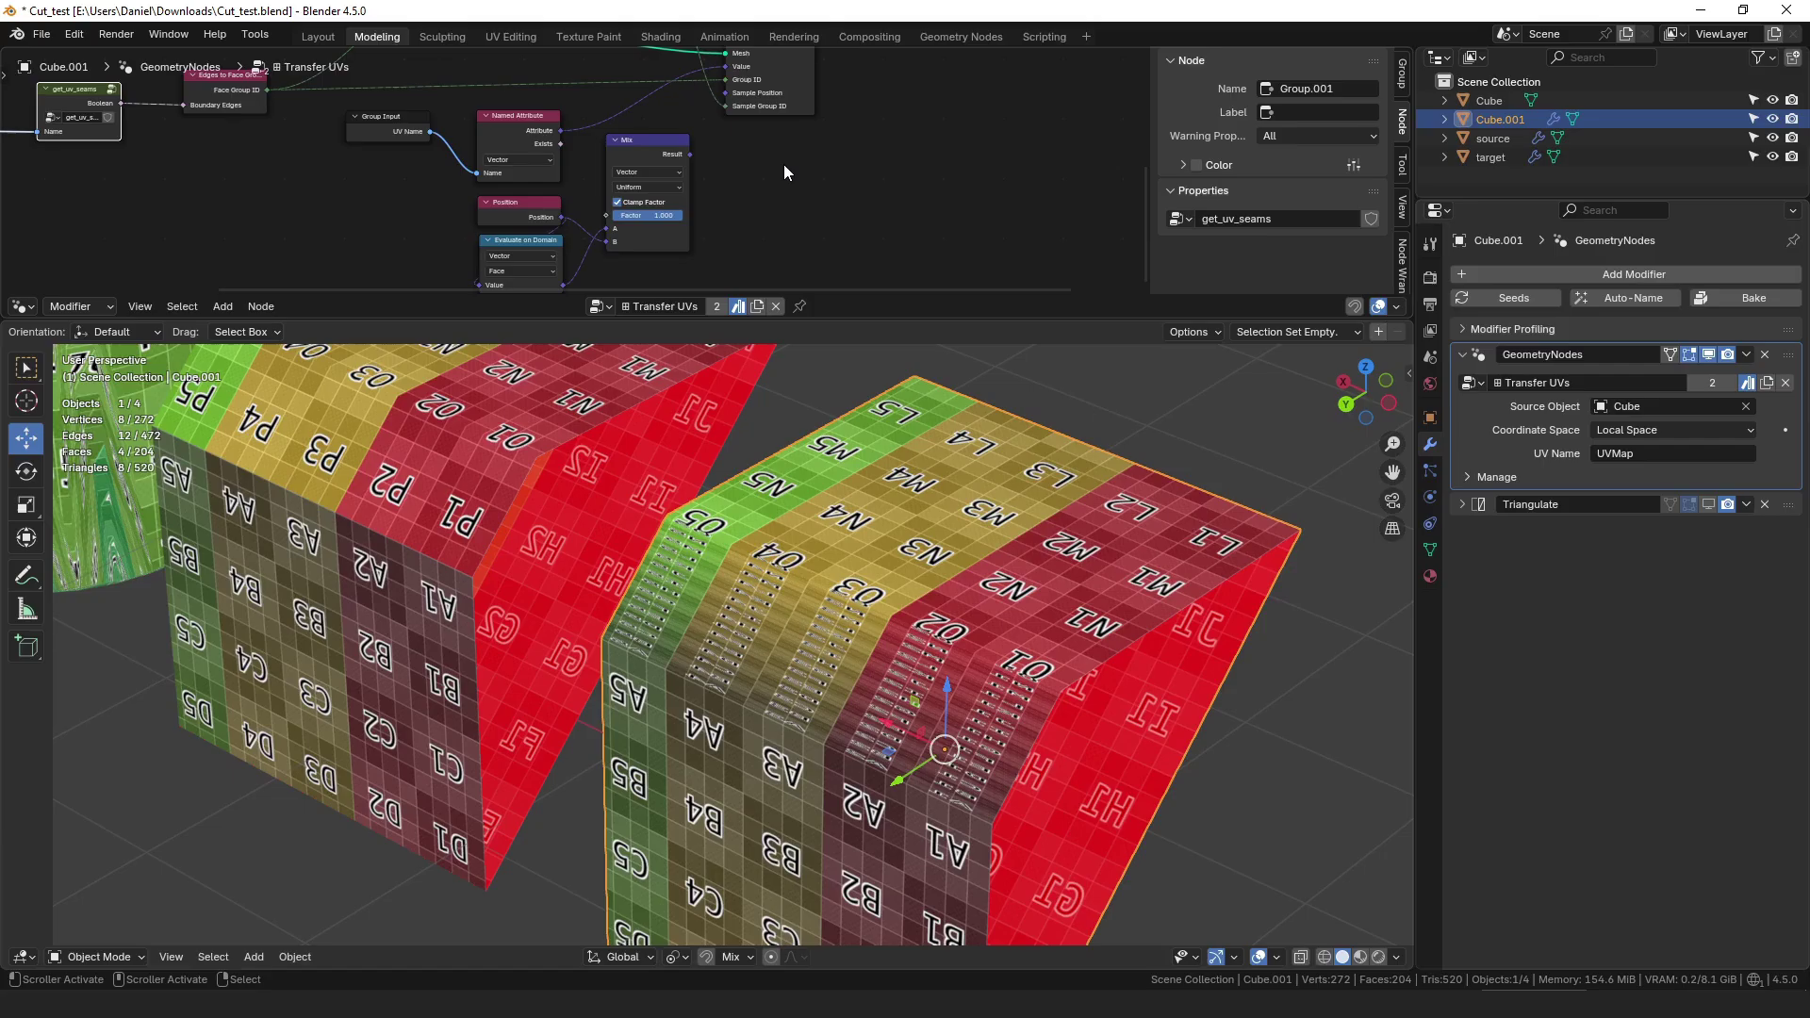
scroll(745, 162, "up", 2)
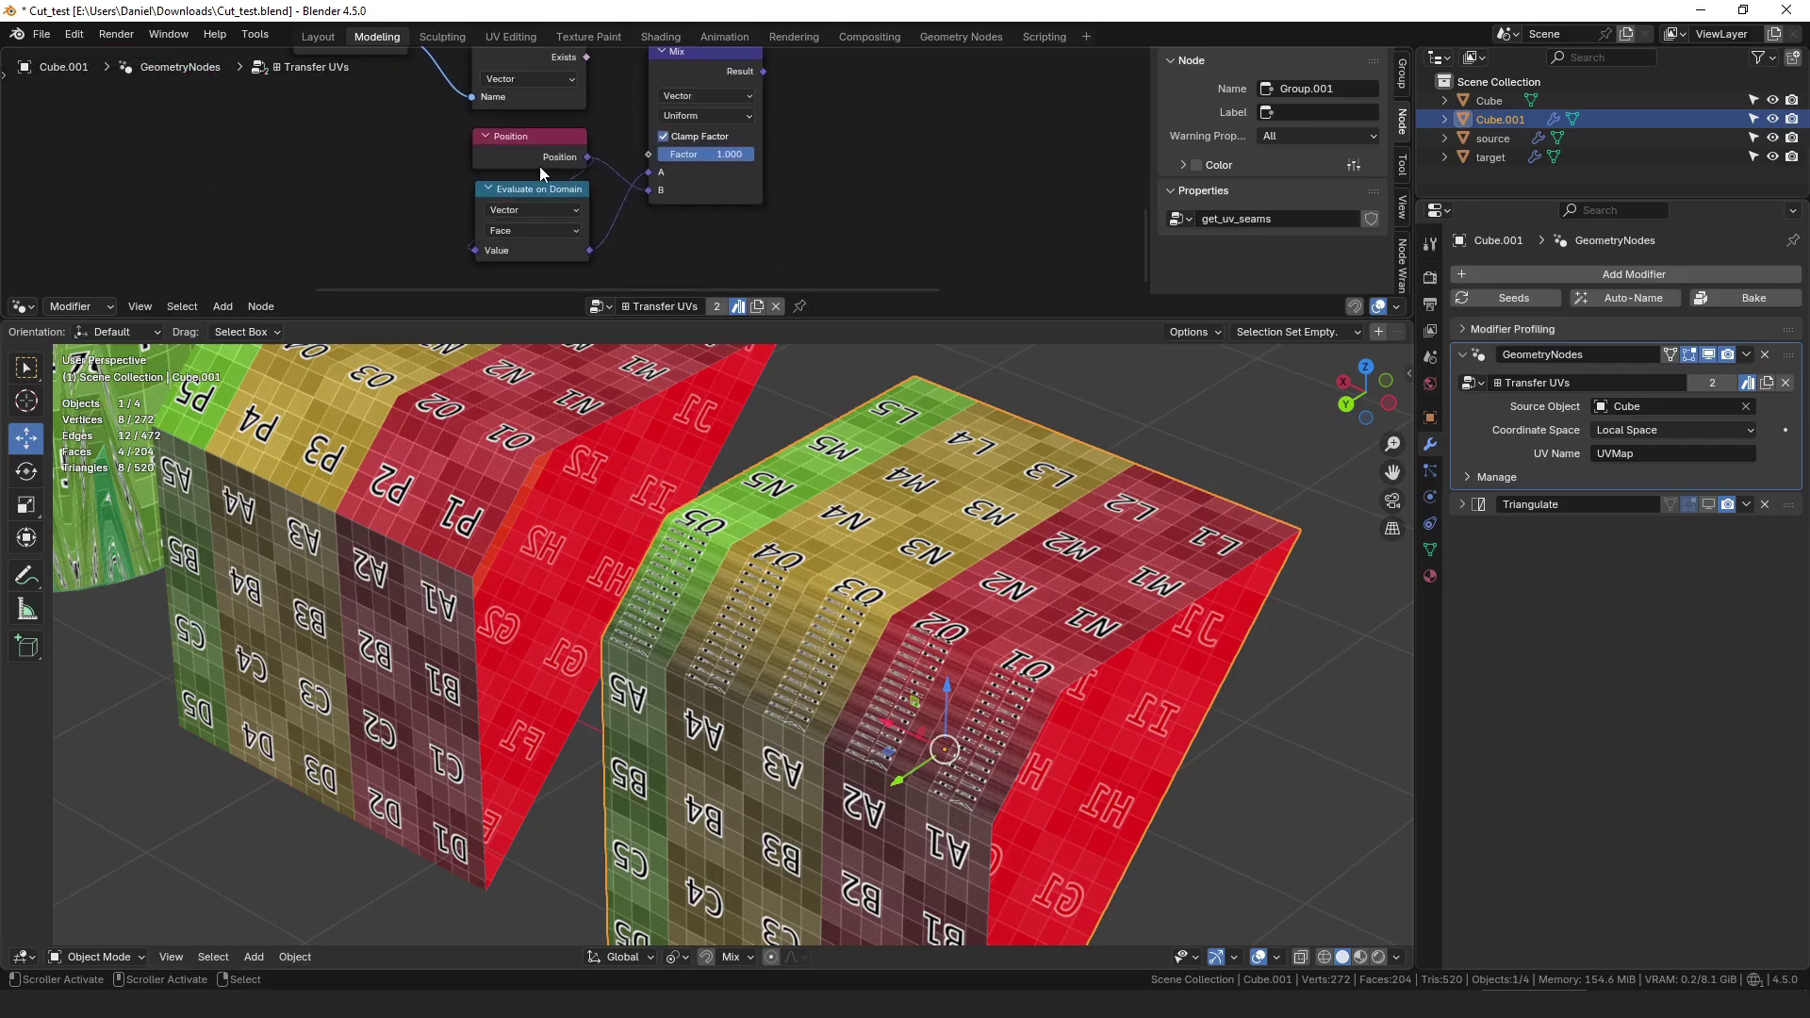
left_click(539, 160)
left_click(539, 193)
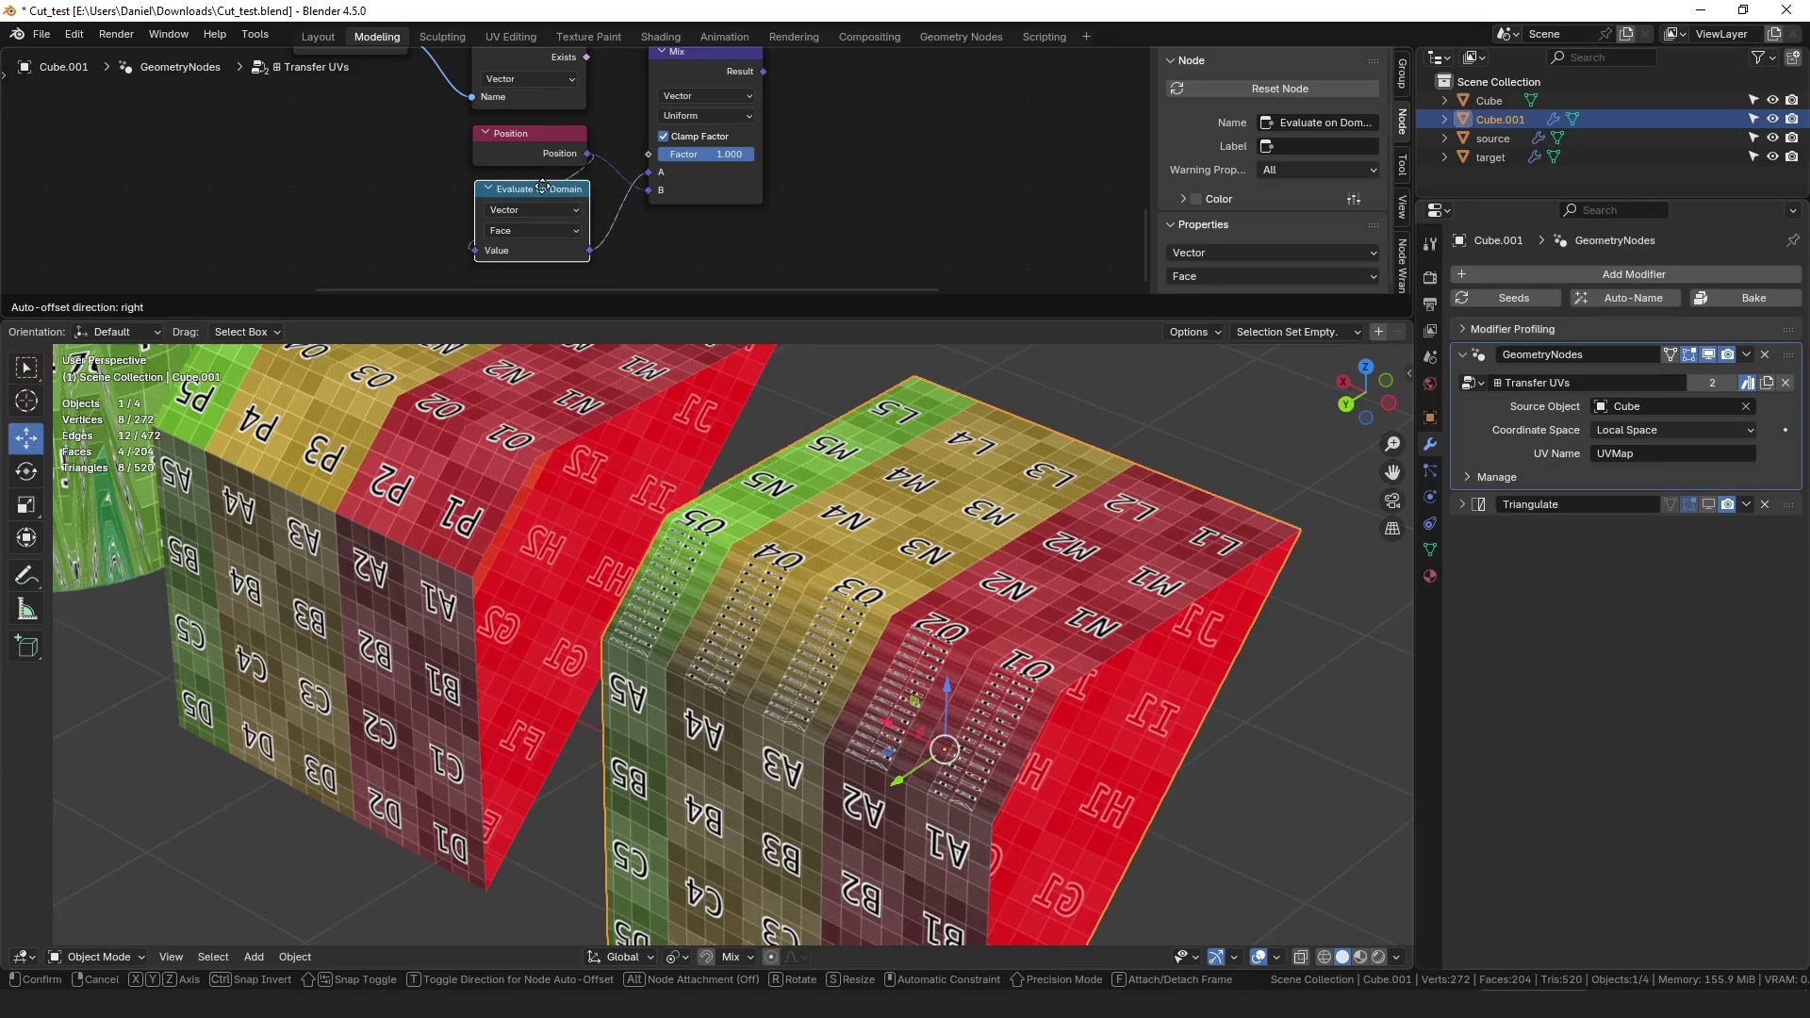
middle_click_drag(687, 193, 662, 224)
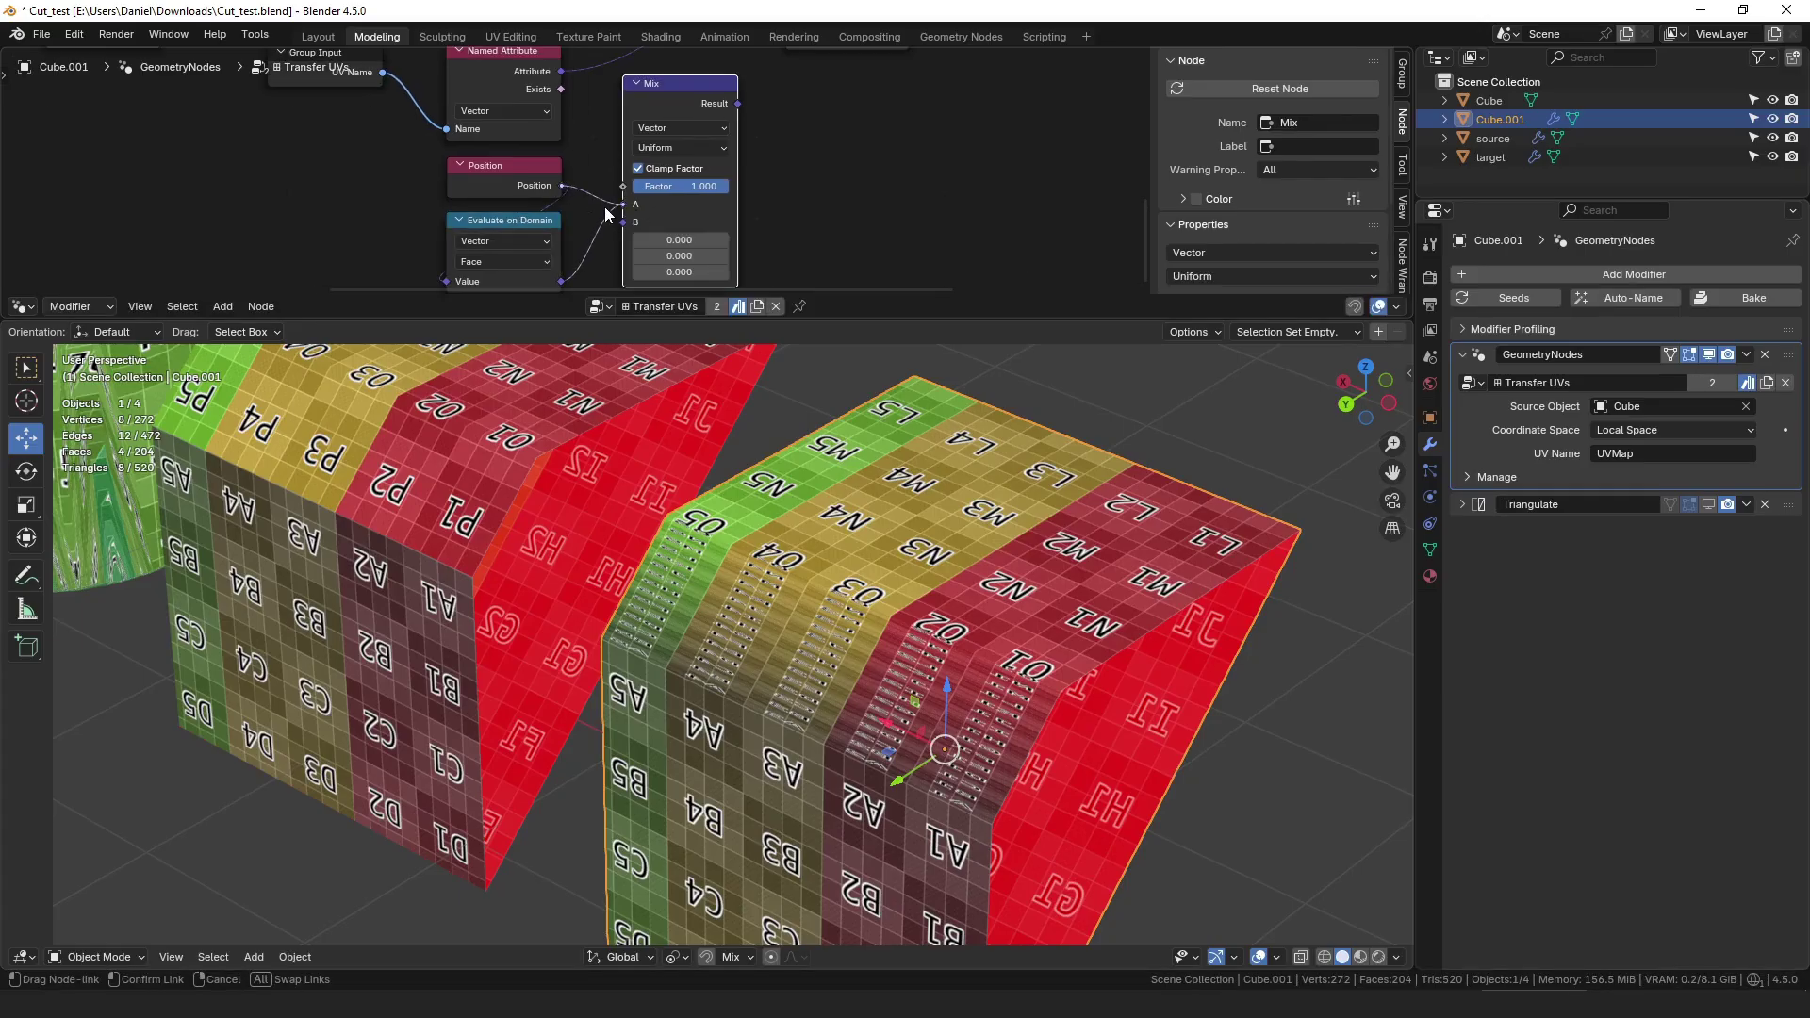
Step: Check the Mix node's factor and connect its Result to the Sample Position input of the Sample Nearest Surface node
left_click(676, 182)
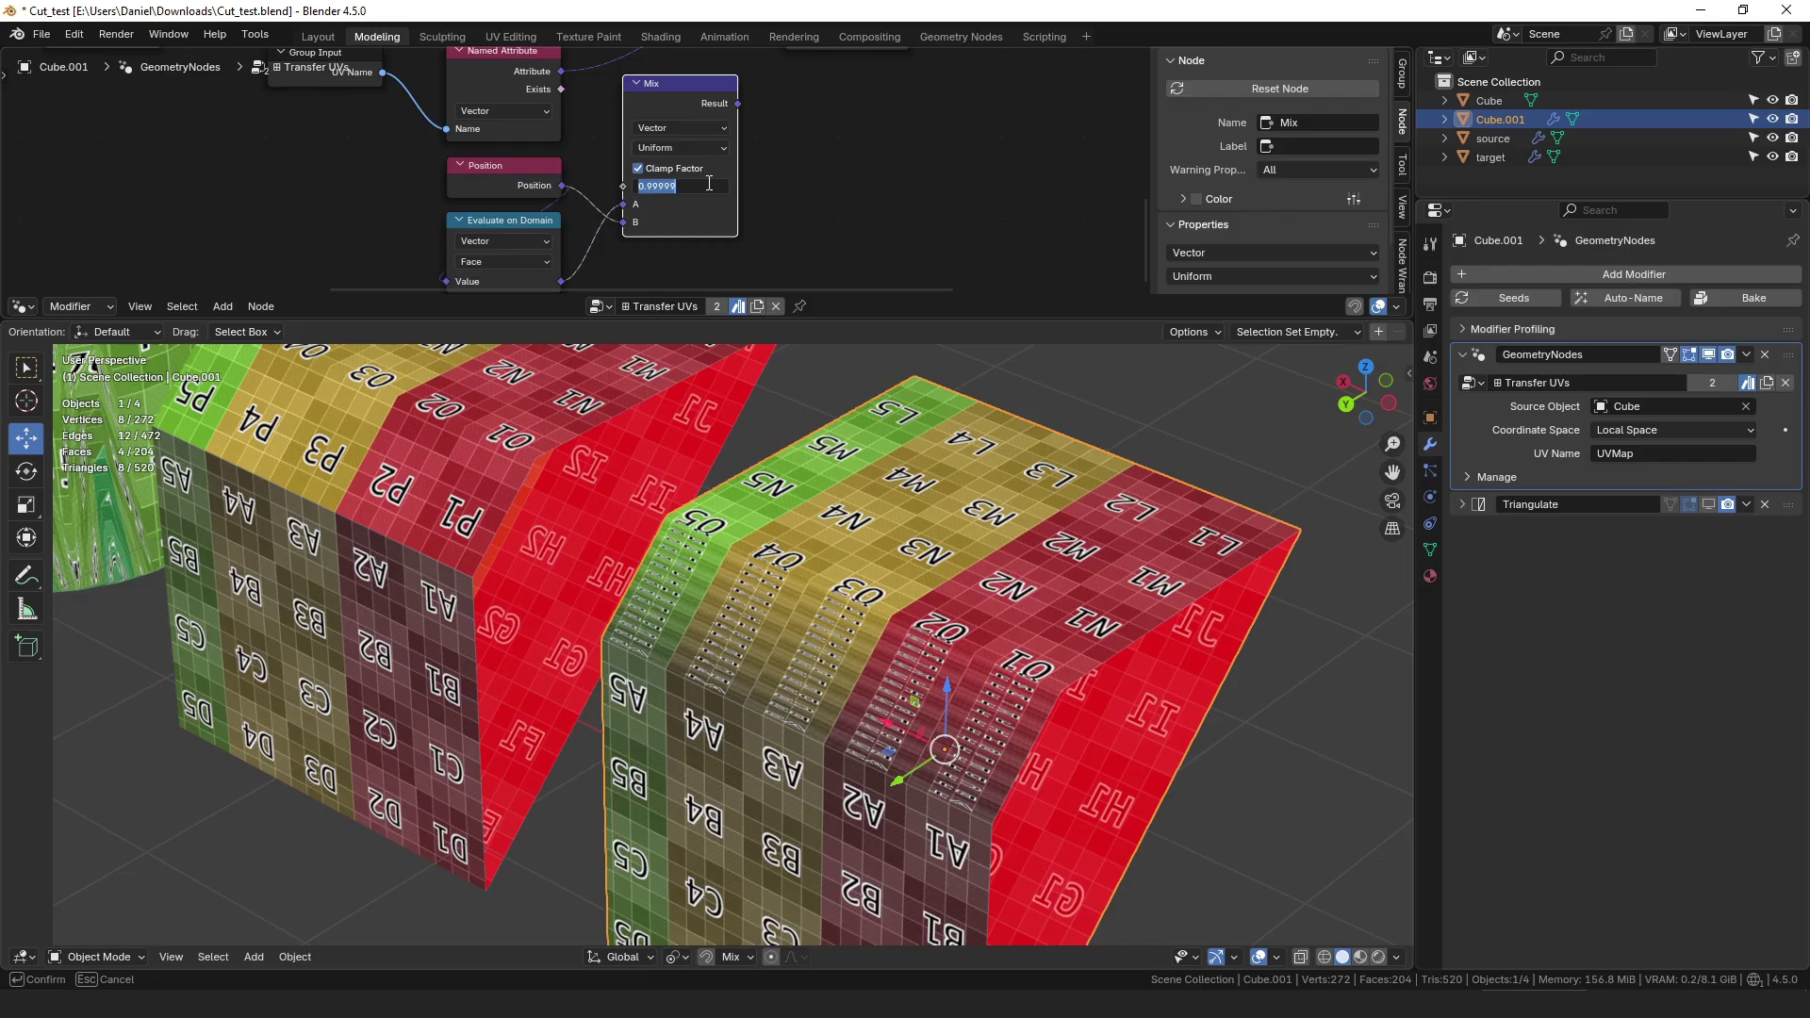
left_click(814, 110)
middle_click_drag(813, 109, 739, 232)
left_click_drag(675, 215, 718, 137)
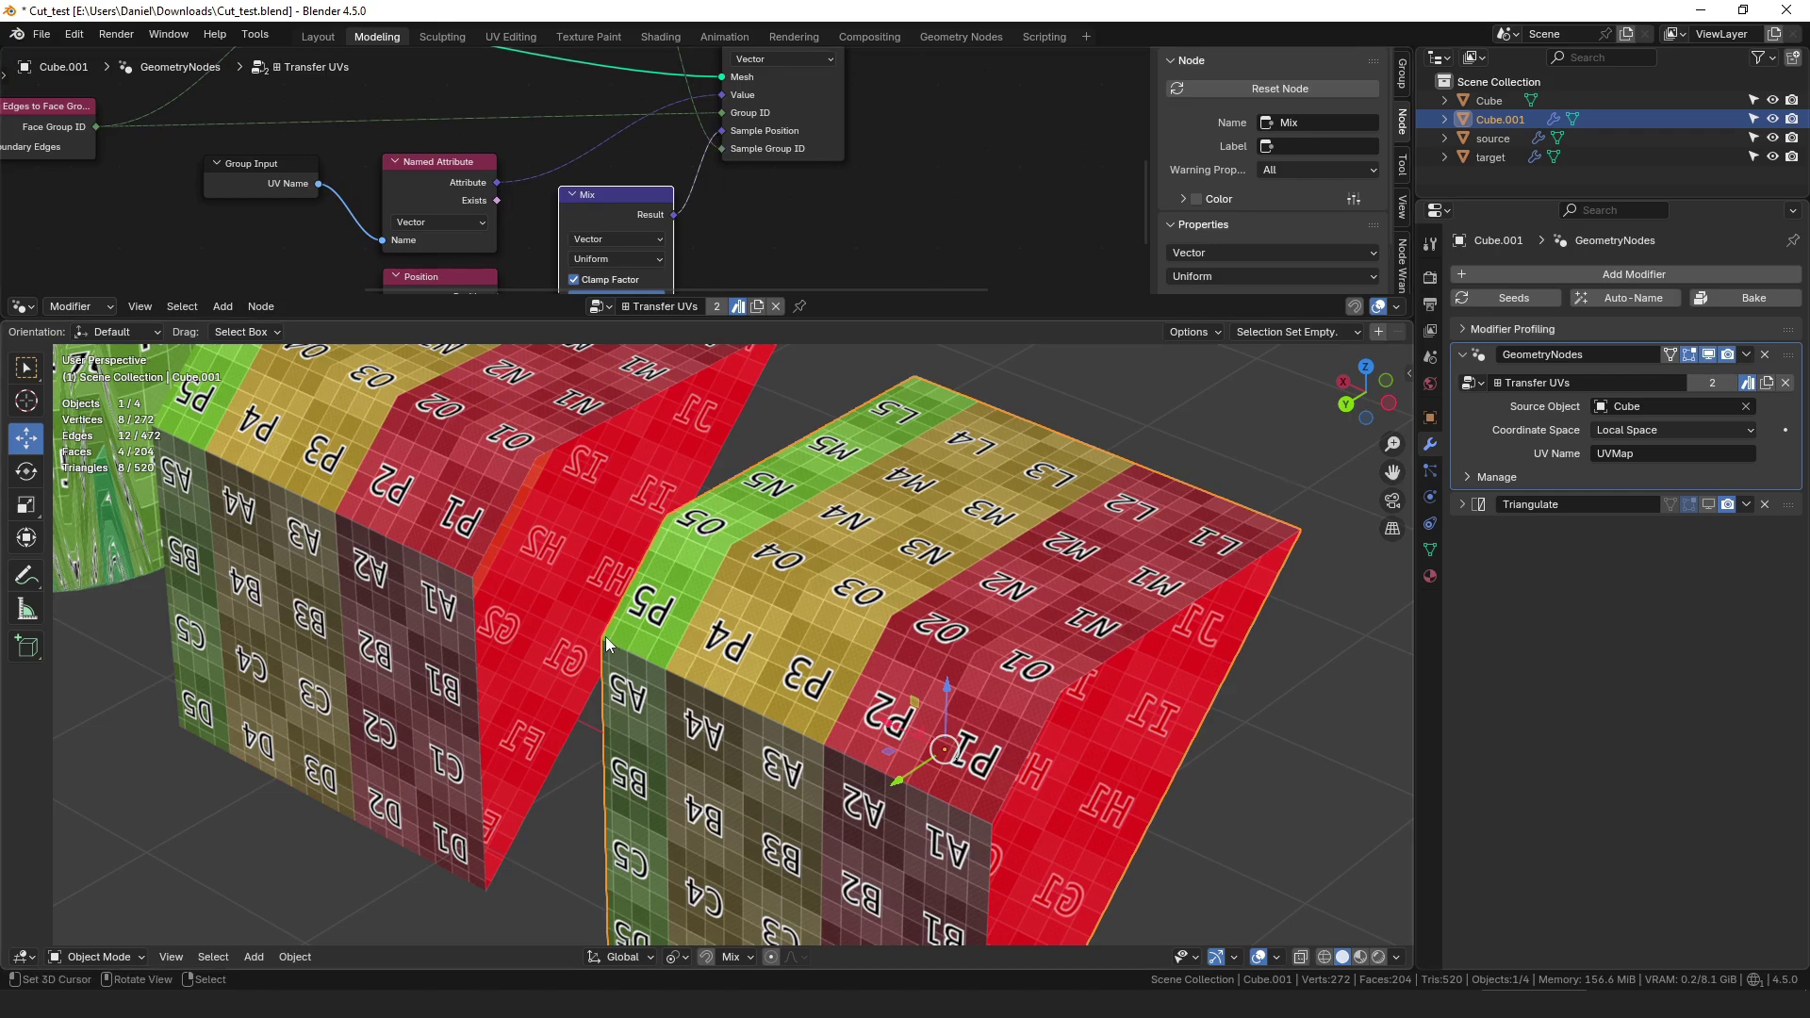
Step: Annotate the seam corner beside the P5 tile on Cube.001 and compare its UVs with the original Cube
key("d")
mouse_move(613, 618)
left_mouse_down()
mouse_move(594, 645)
mouse_move(627, 626)
mouse_move(598, 613)
left_mouse_up()
scroll(591, 611, "down", 3)
middle_click_drag(591, 611, 703, 609, "shift")
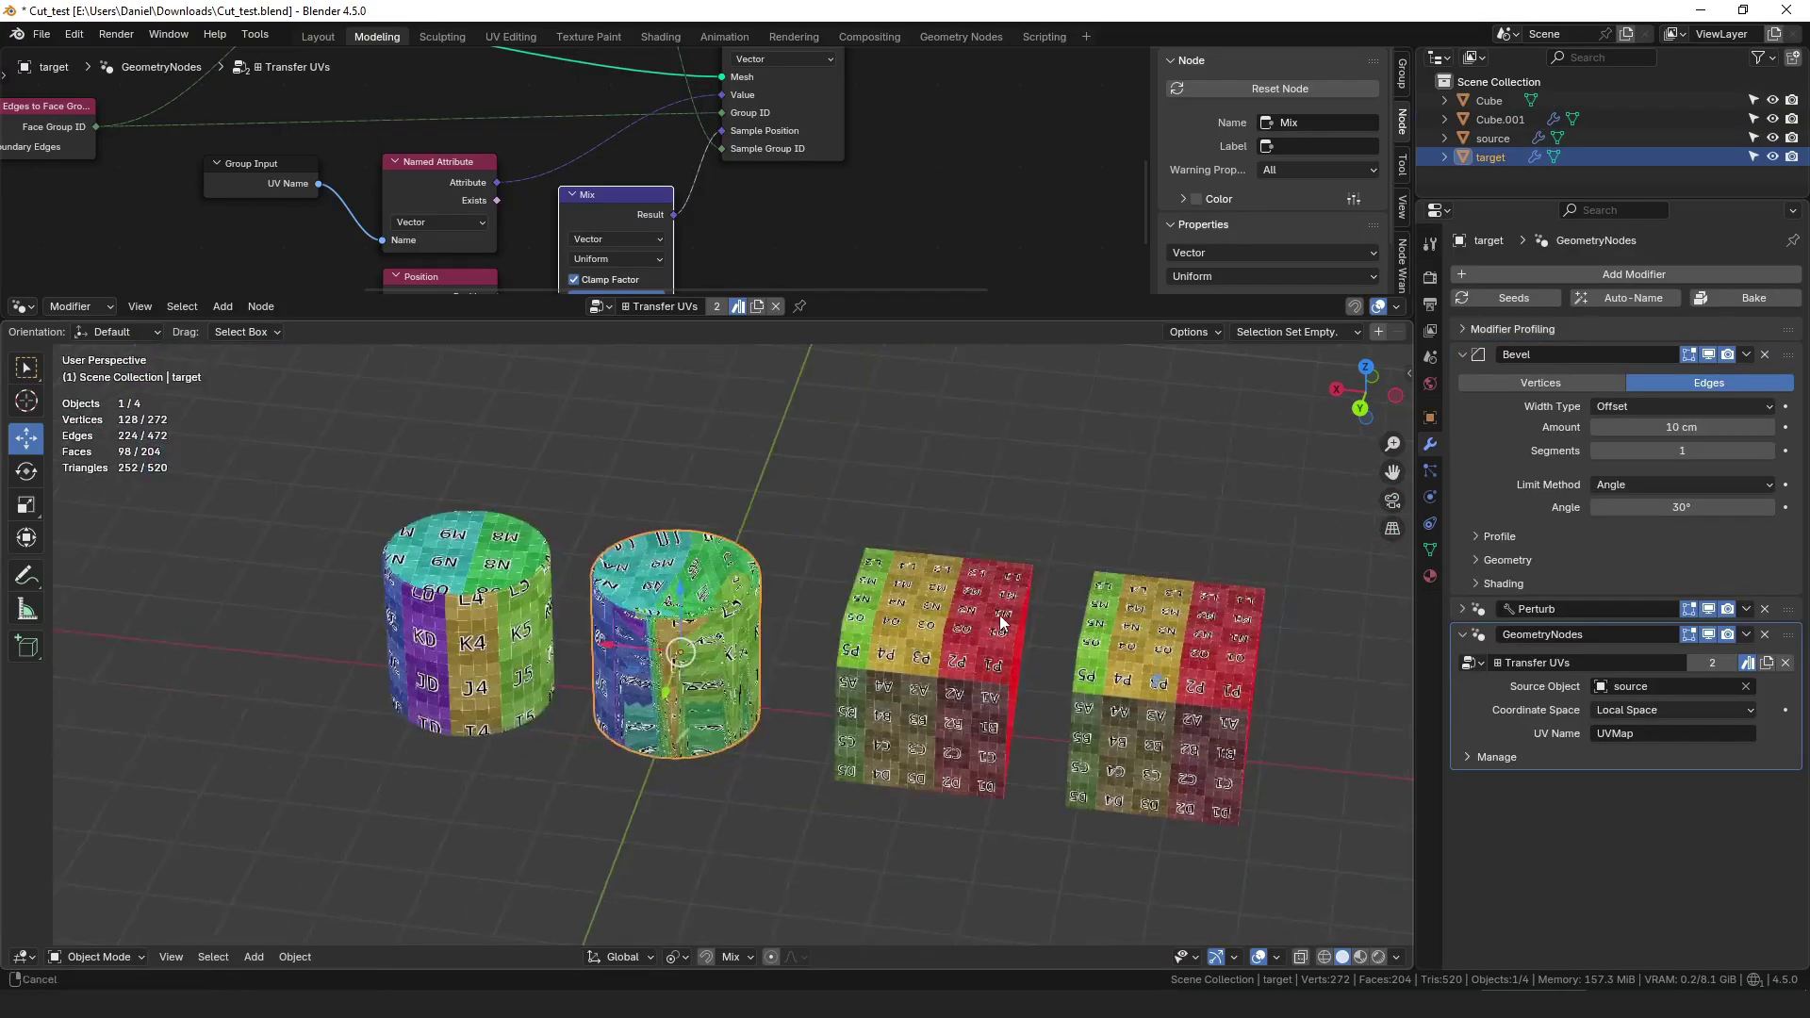
middle_click_drag(999, 615, 580, 614, "shift")
Step: Select the target cylinder and turn off the Perturb modifier's viewport display
scroll(970, 632, "up", 4)
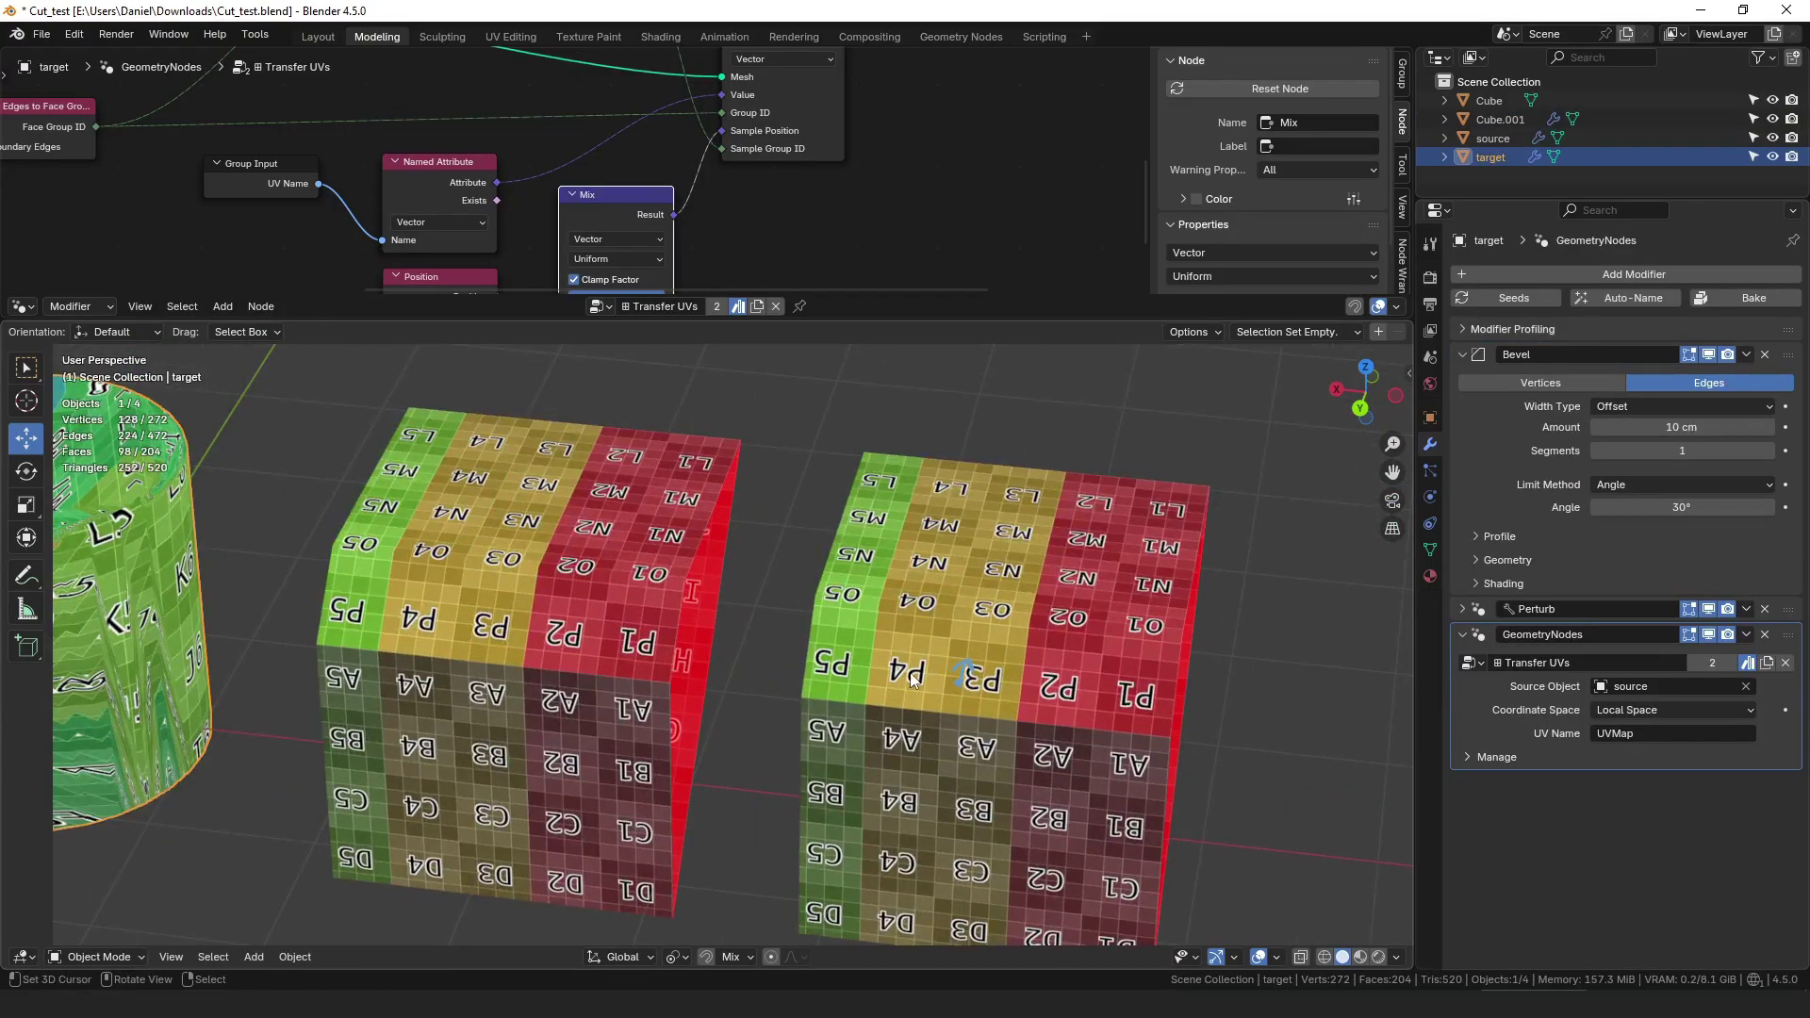
middle_click_drag(910, 674, 1350, 735, "shift")
scroll(1350, 735, "down", 1)
scroll(665, 679, "up", 3)
middle_click_drag(664, 679, 978, 559, "shift")
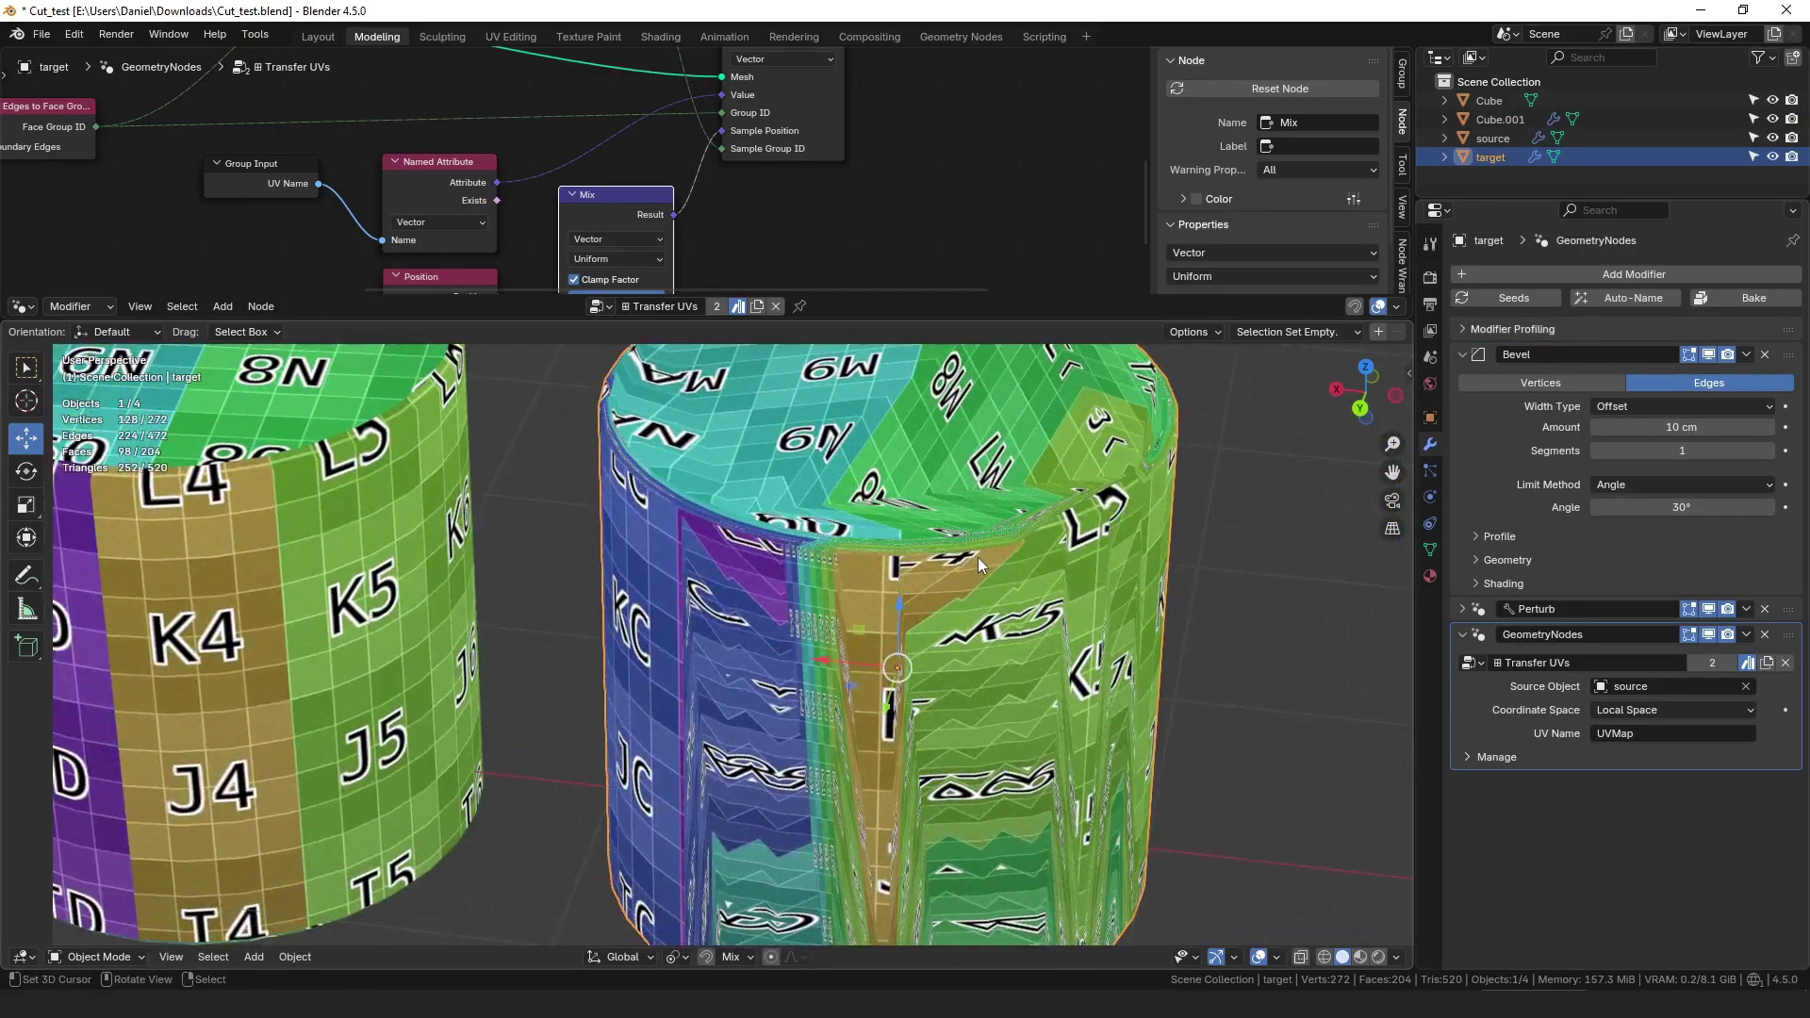
scroll(976, 558, "down", 2)
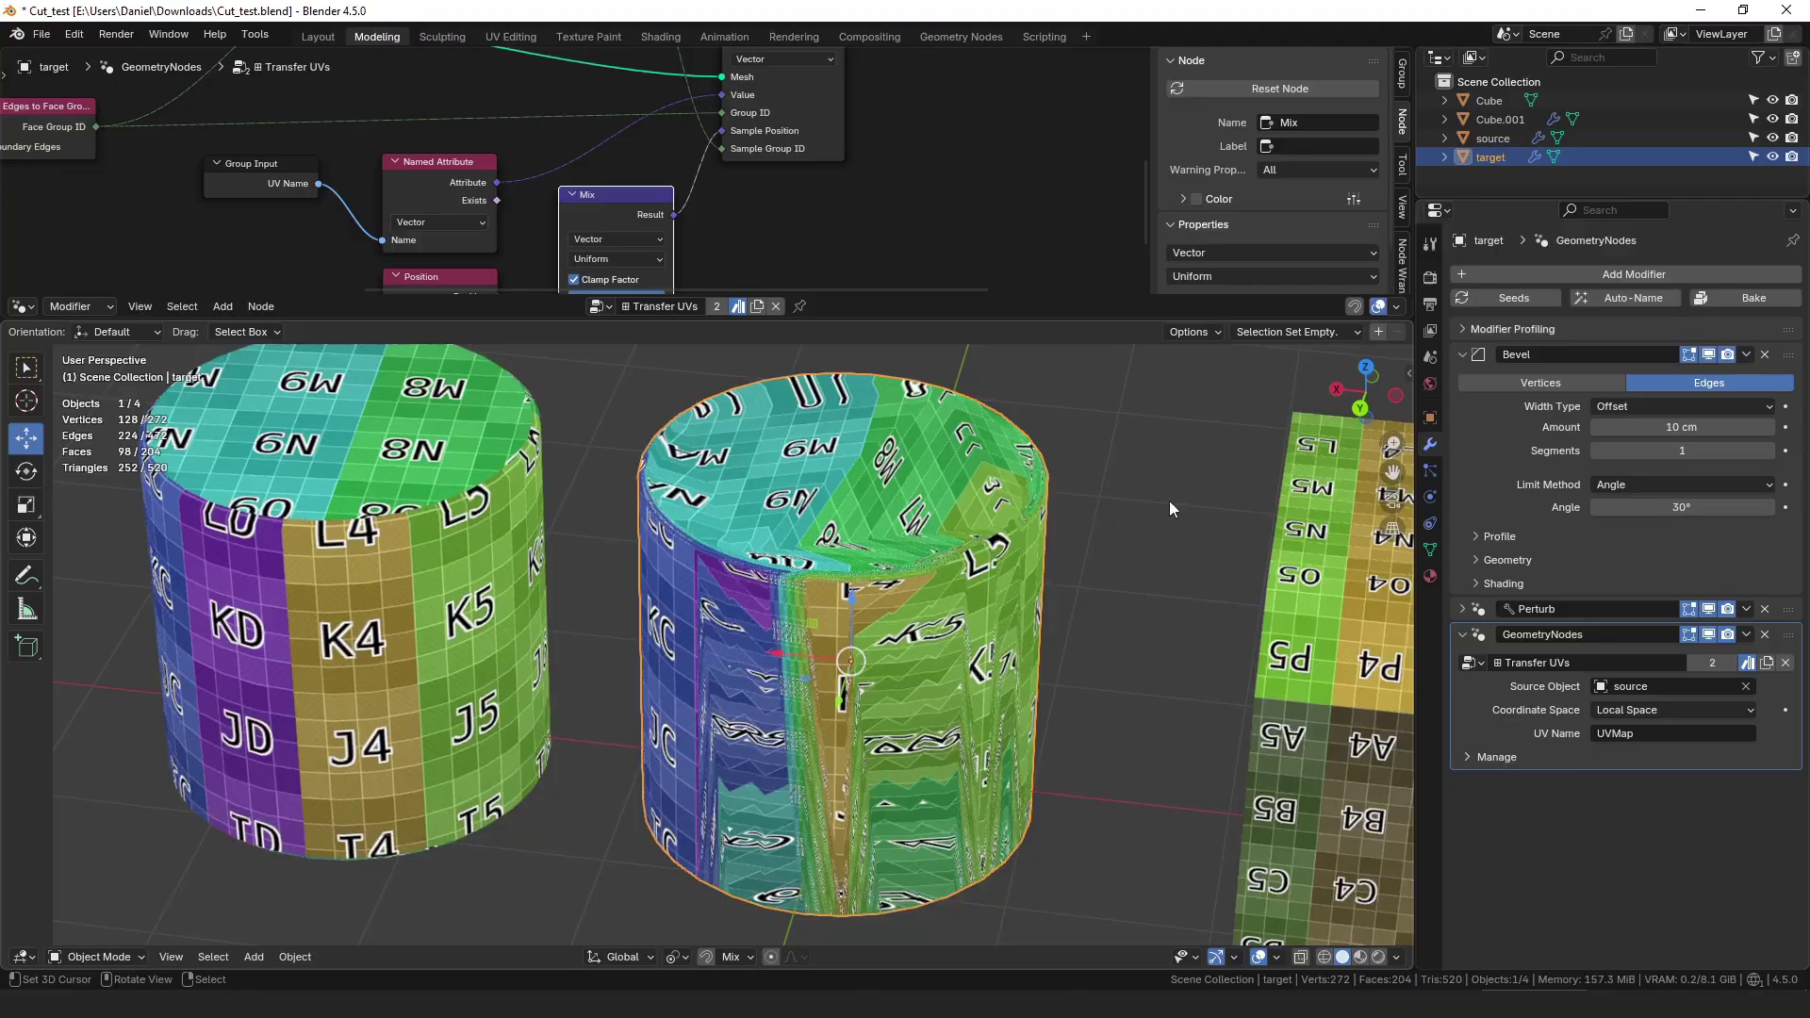
left_click(1710, 609)
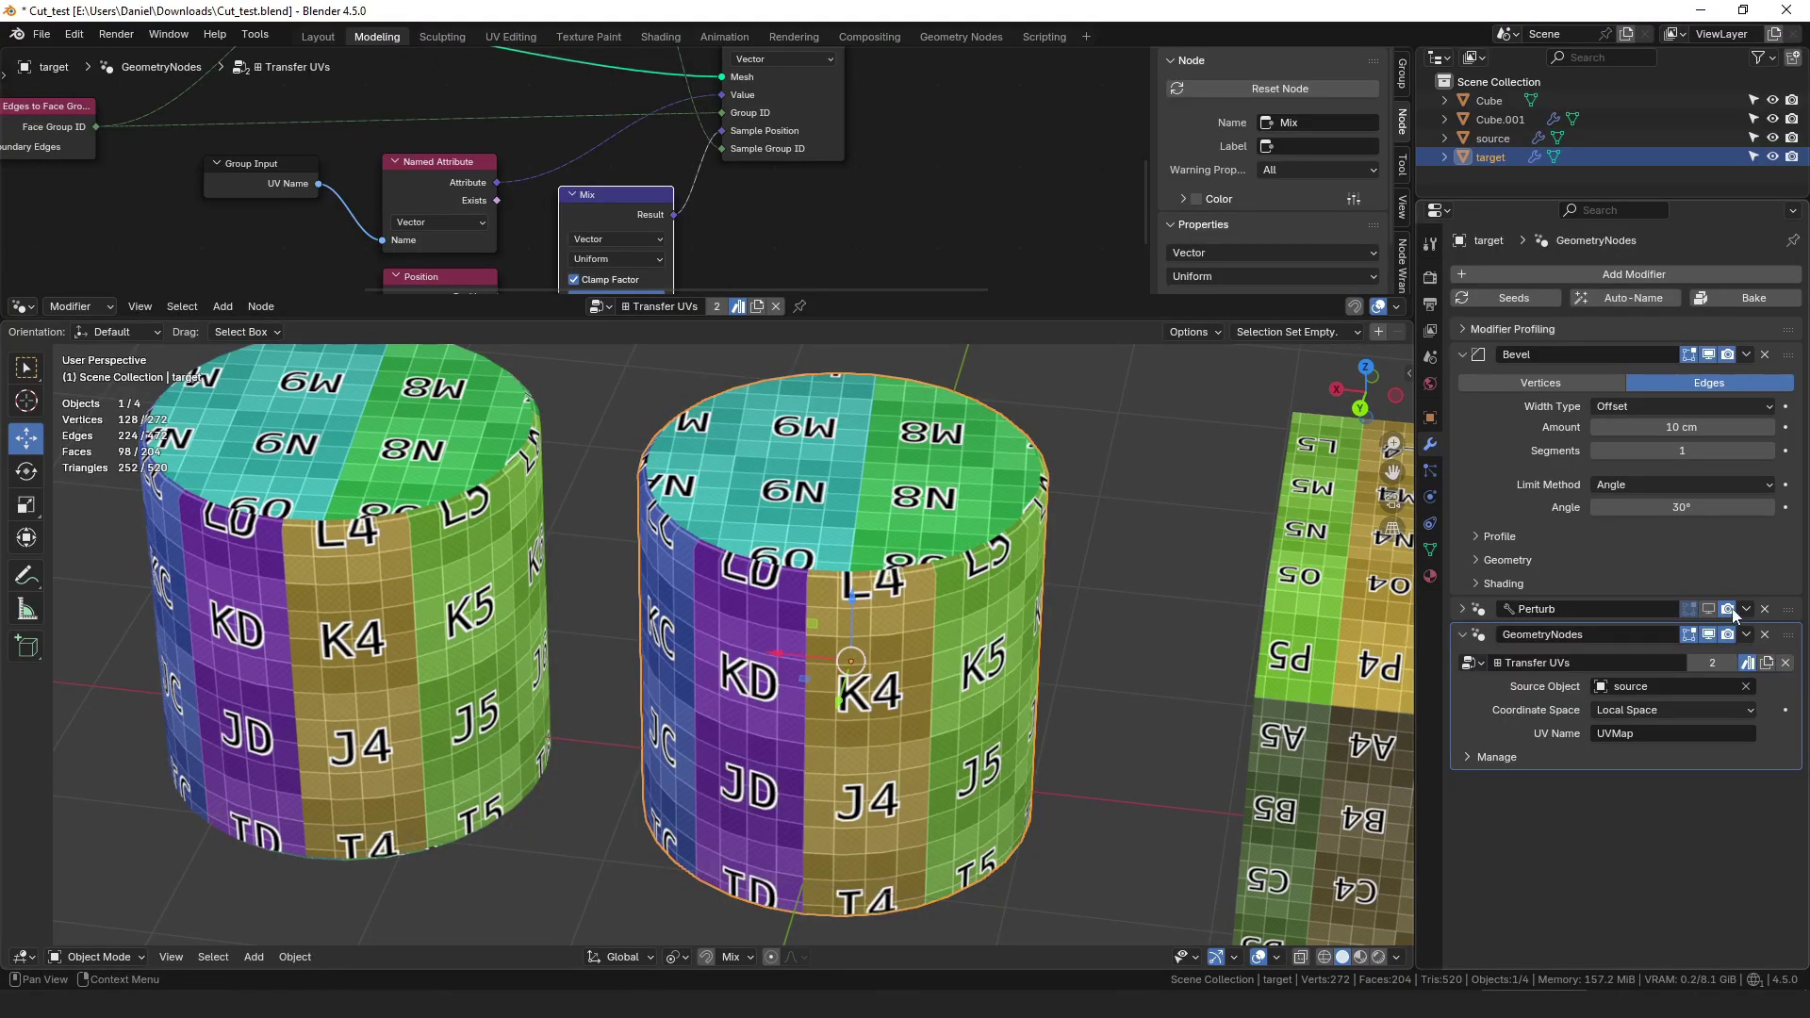
Step: Turn on the target's Perturb modifier in the viewport and compare the target's UVs with the source cylinder
left_click(1709, 609)
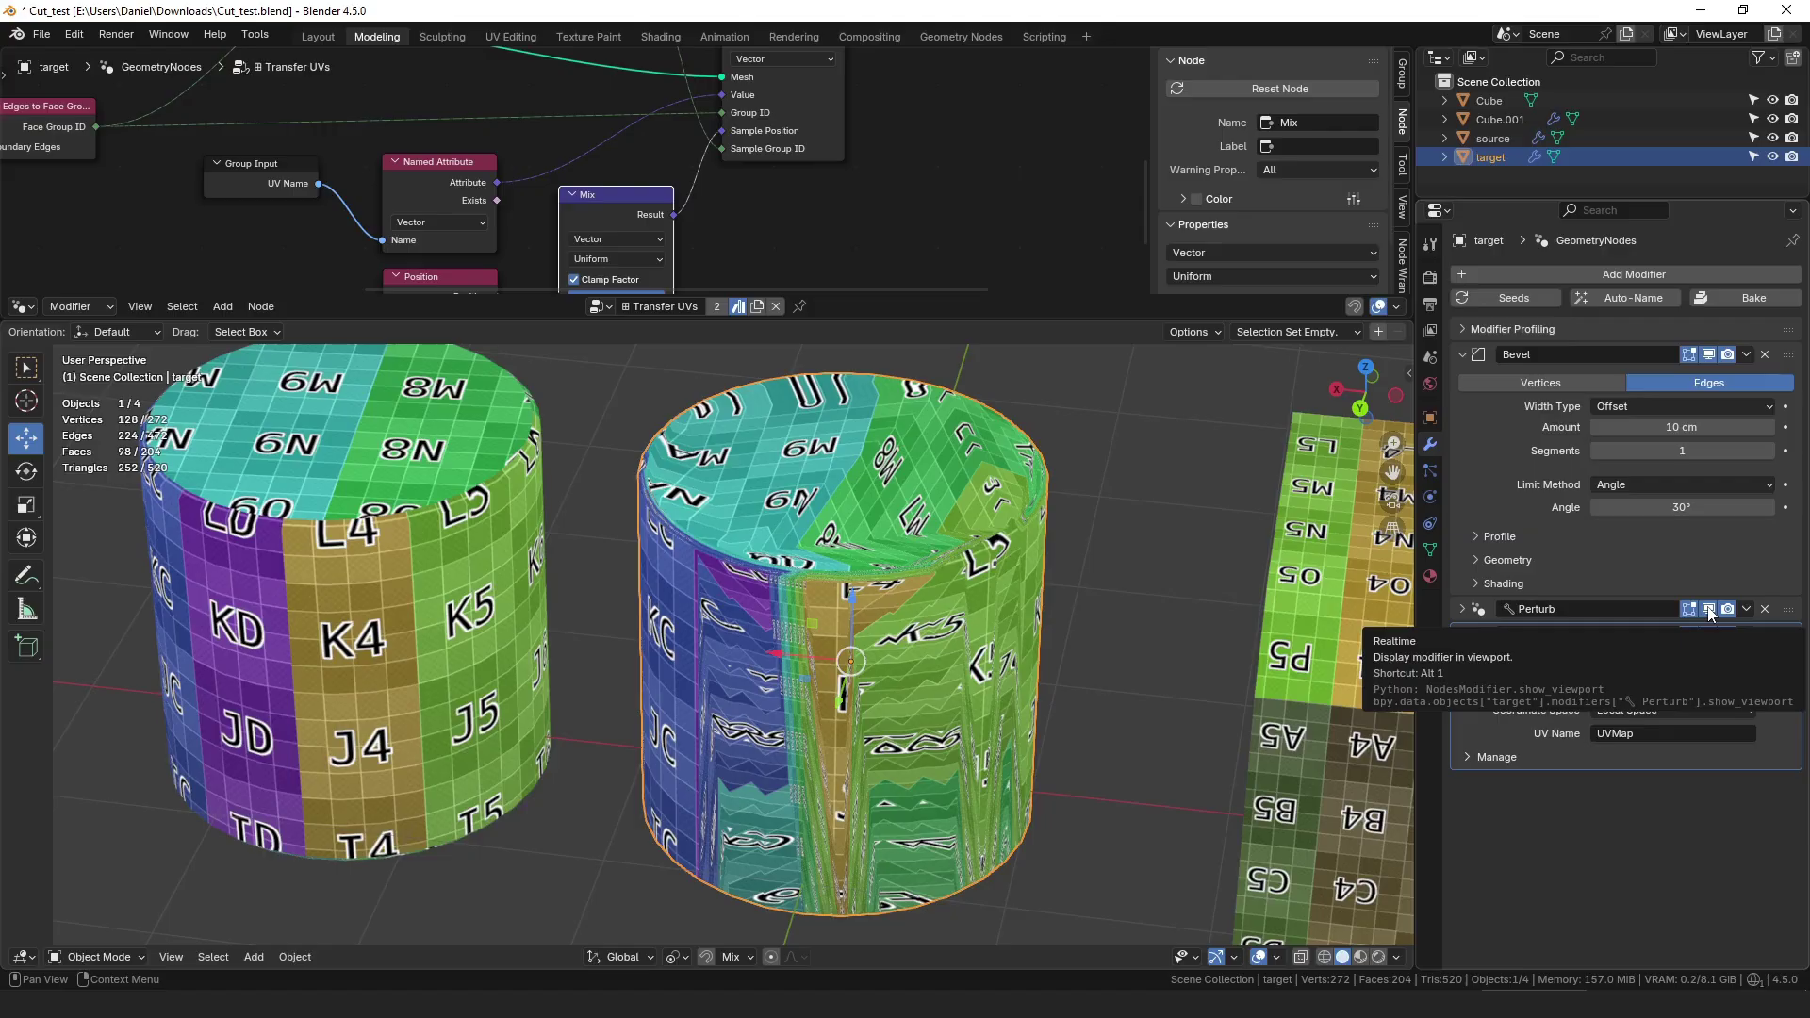
scroll(986, 513, "down", 2)
mouse_move(971, 556)
middle_mouse_down("shift")
mouse_move(1030, 578)
mouse_move(974, 578)
middle_mouse_up("shift")
left_click(736, 558)
middle_click_drag(736, 558, 756, 607, "shift")
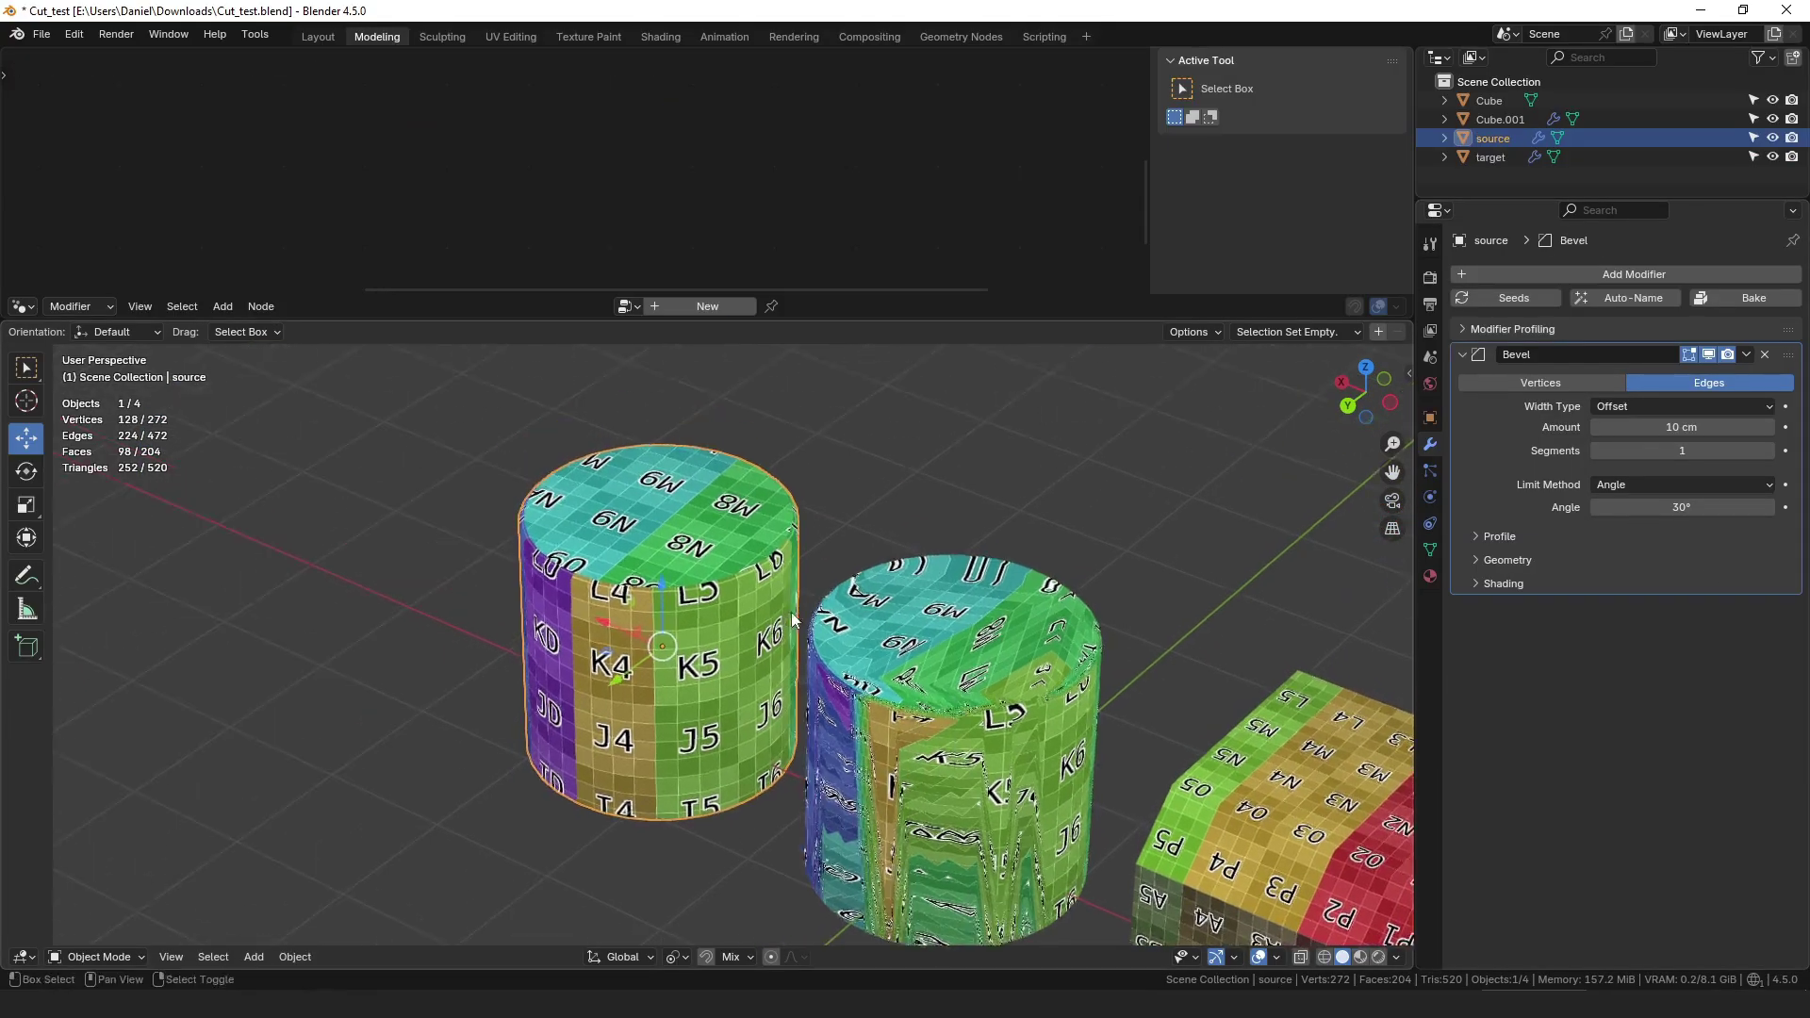
key("Tab")
key("Tab")
left_click(896, 682)
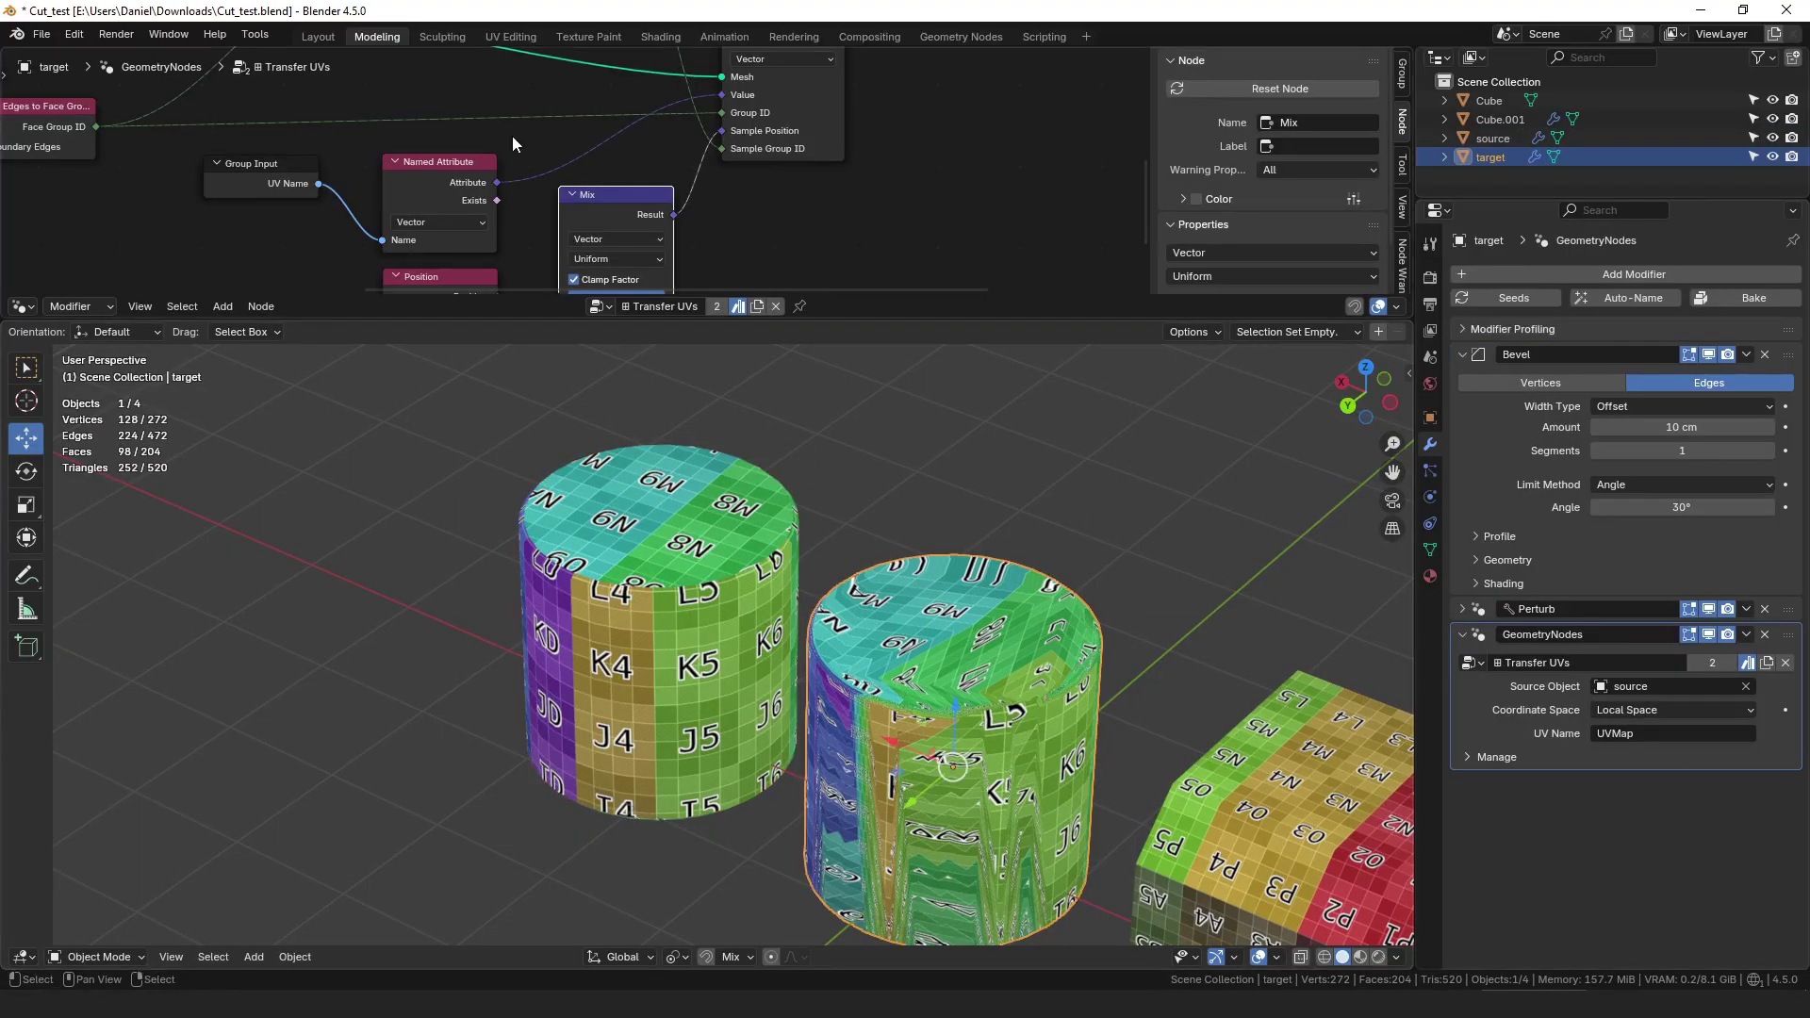
Step: Open the get_uv_seams node group for editing and check the Epsilon of the upper Not Equal node
scroll(513, 142, "down", 2)
middle_click_drag(349, 81, 704, 166)
scroll(704, 166, "down", 2)
middle_click_drag(390, 168, 743, 137)
left_click(713, 185)
scroll(713, 185, "up", 5)
left_click_drag(742, 138, 784, 139)
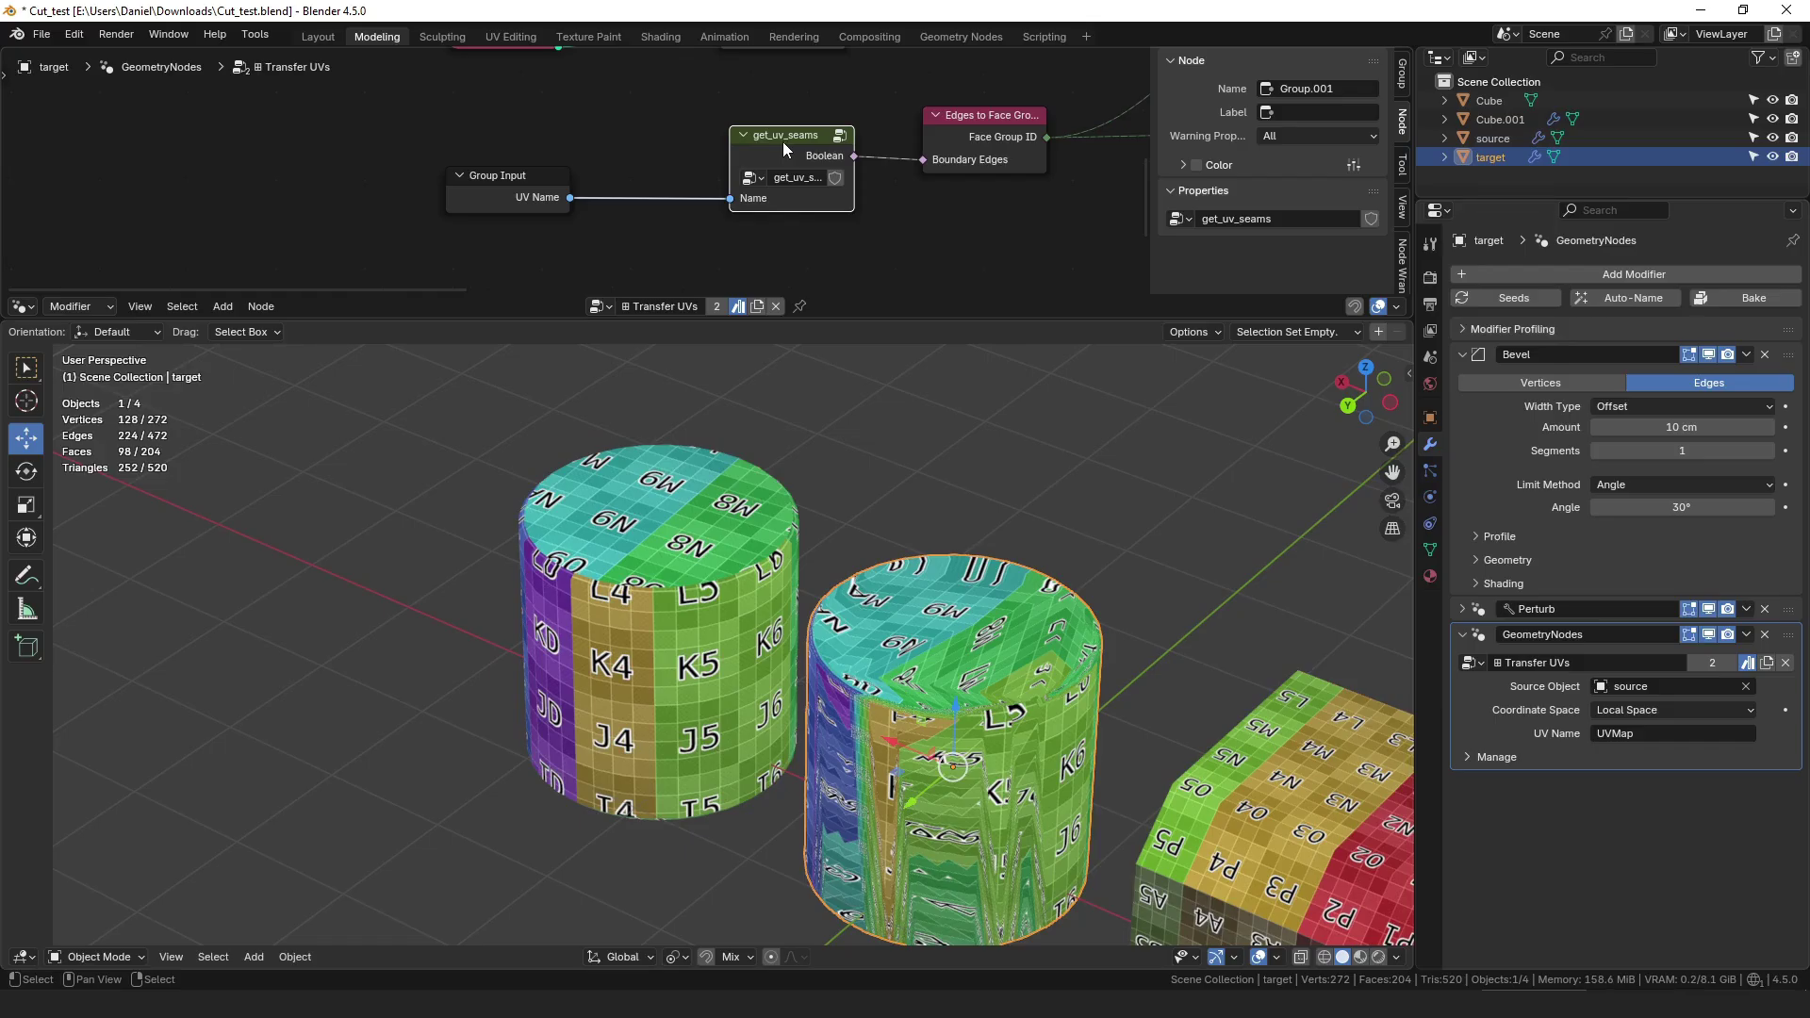
key("Tab")
left_click(778, 148)
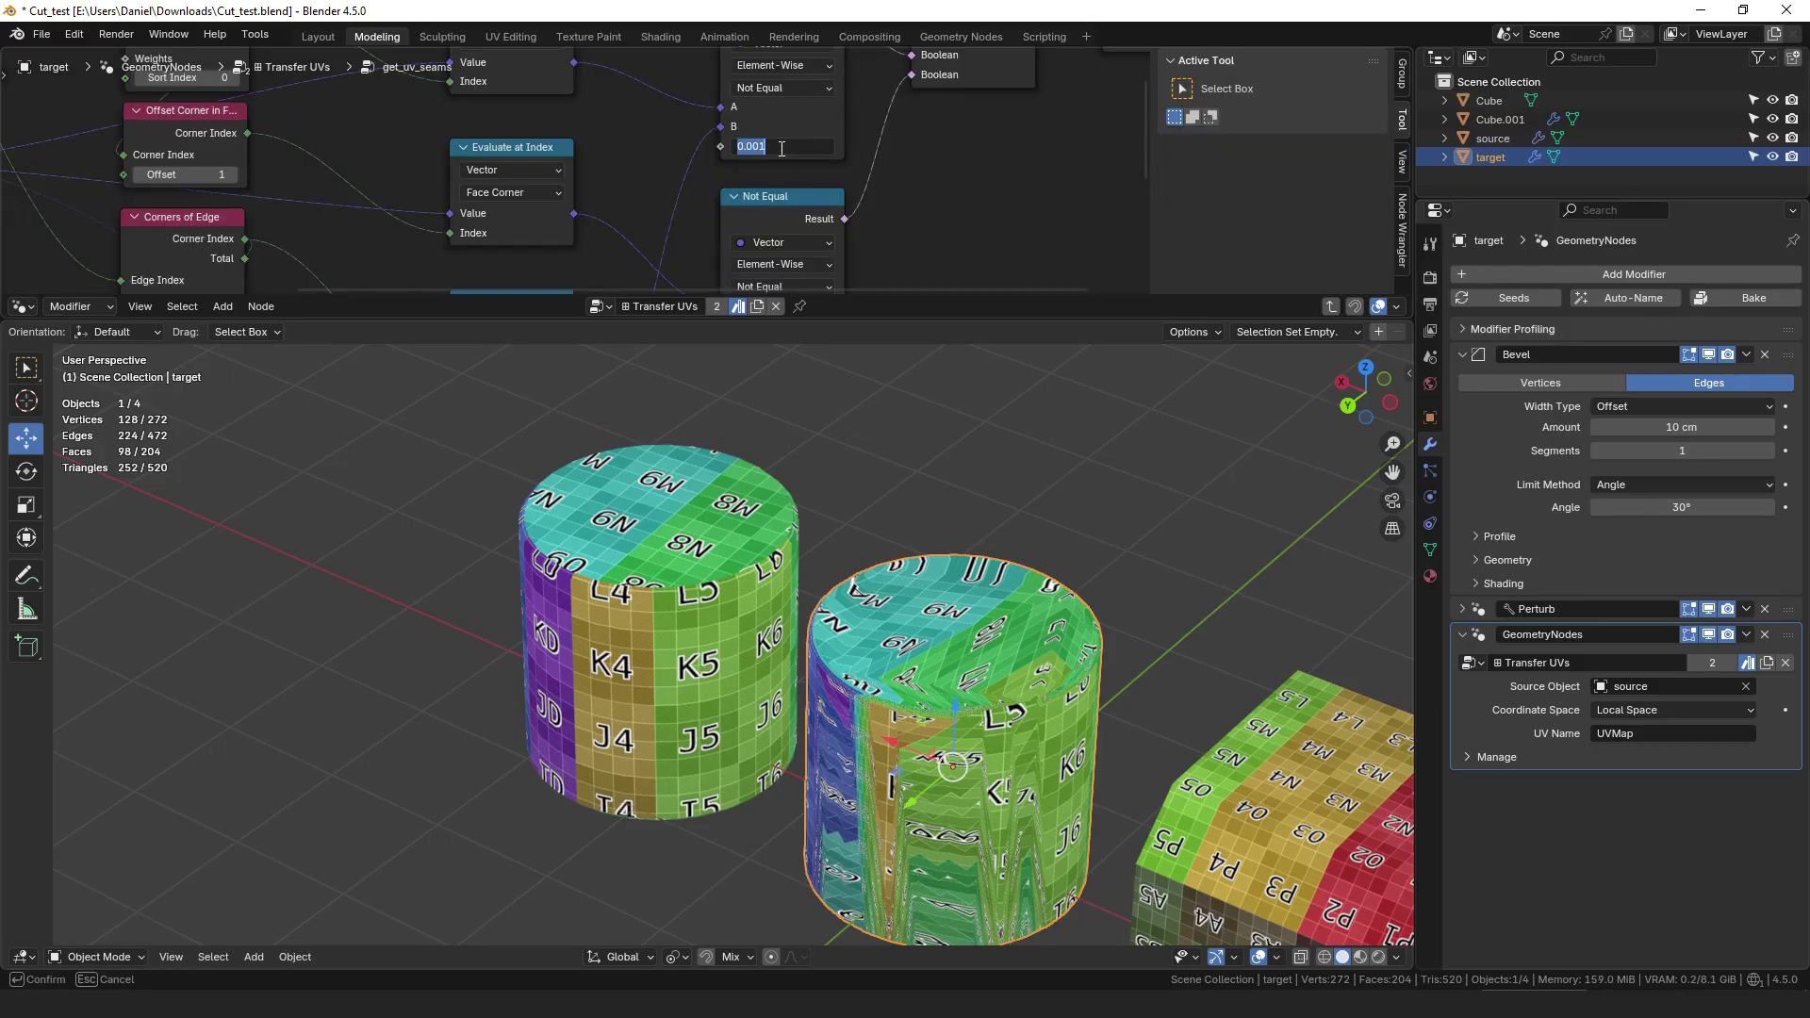
key("Escape")
scroll(794, 149, "down", 2)
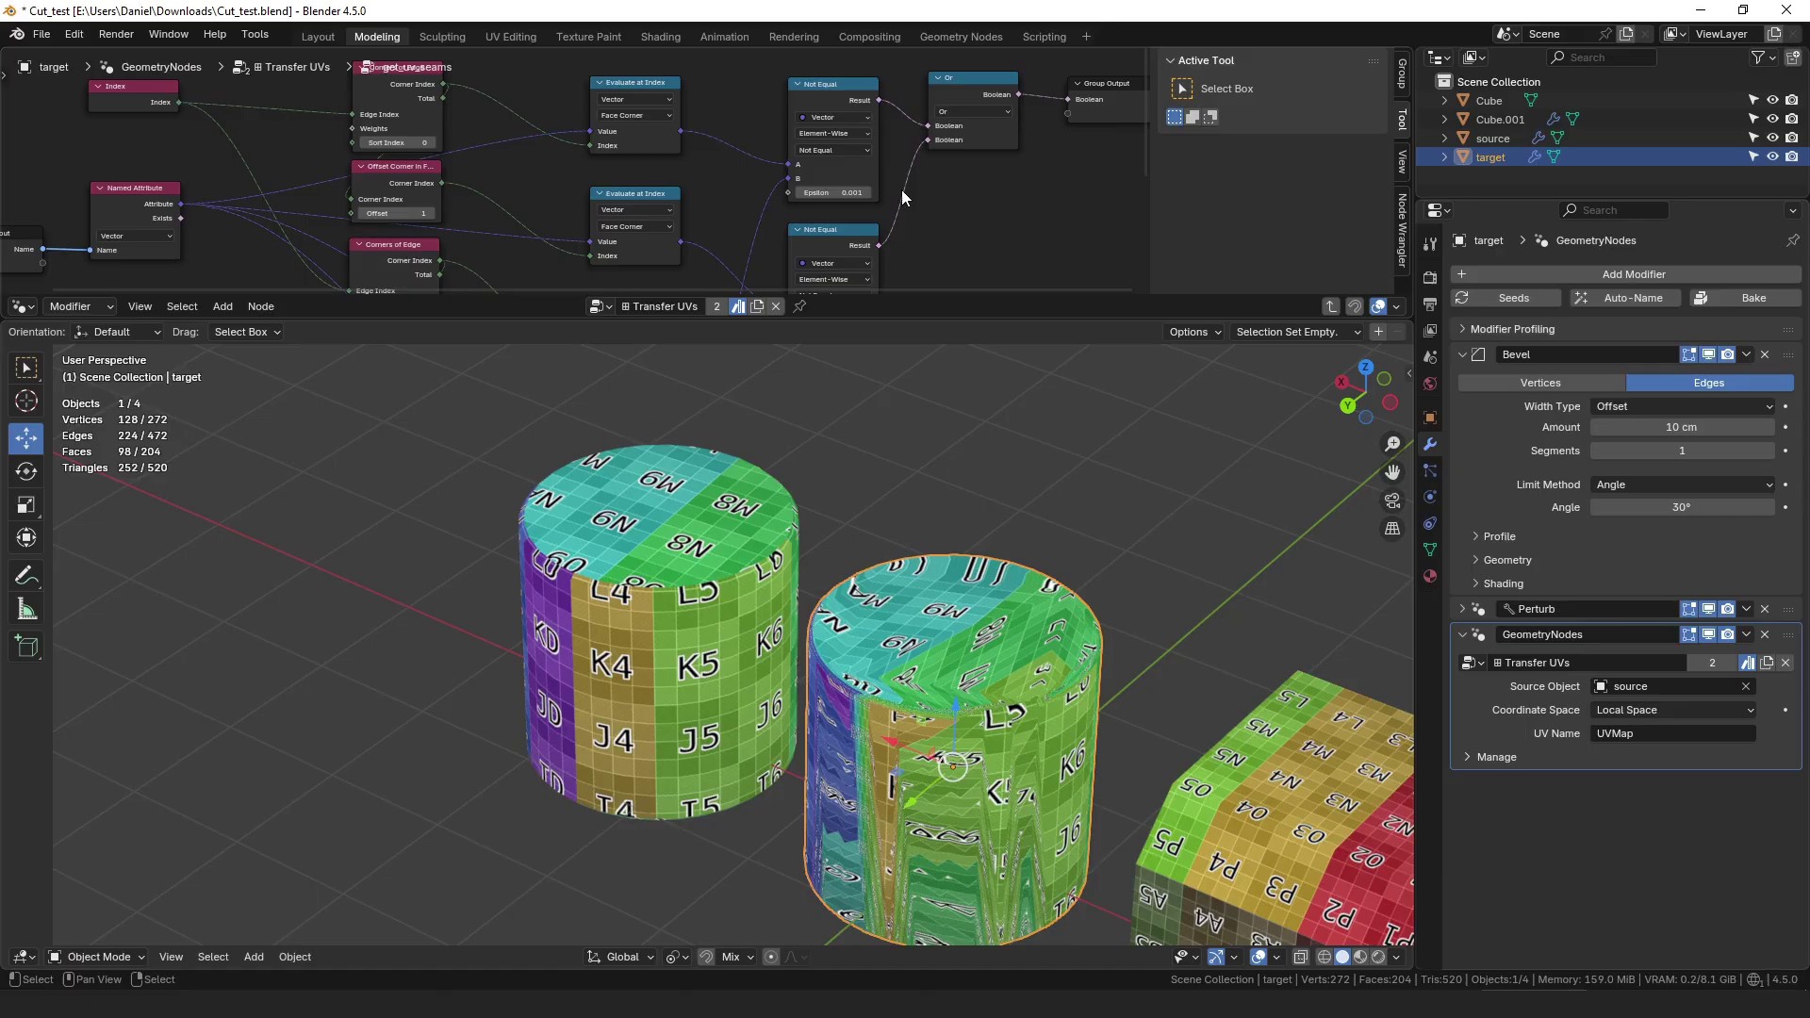
Step: Add a Divide math node feeding the Epsilon input of the upper Not Equal node and place it above Evaluate at Index
middle_click_drag(901, 190, 910, 230)
left_click_drag(798, 233, 694, 108)
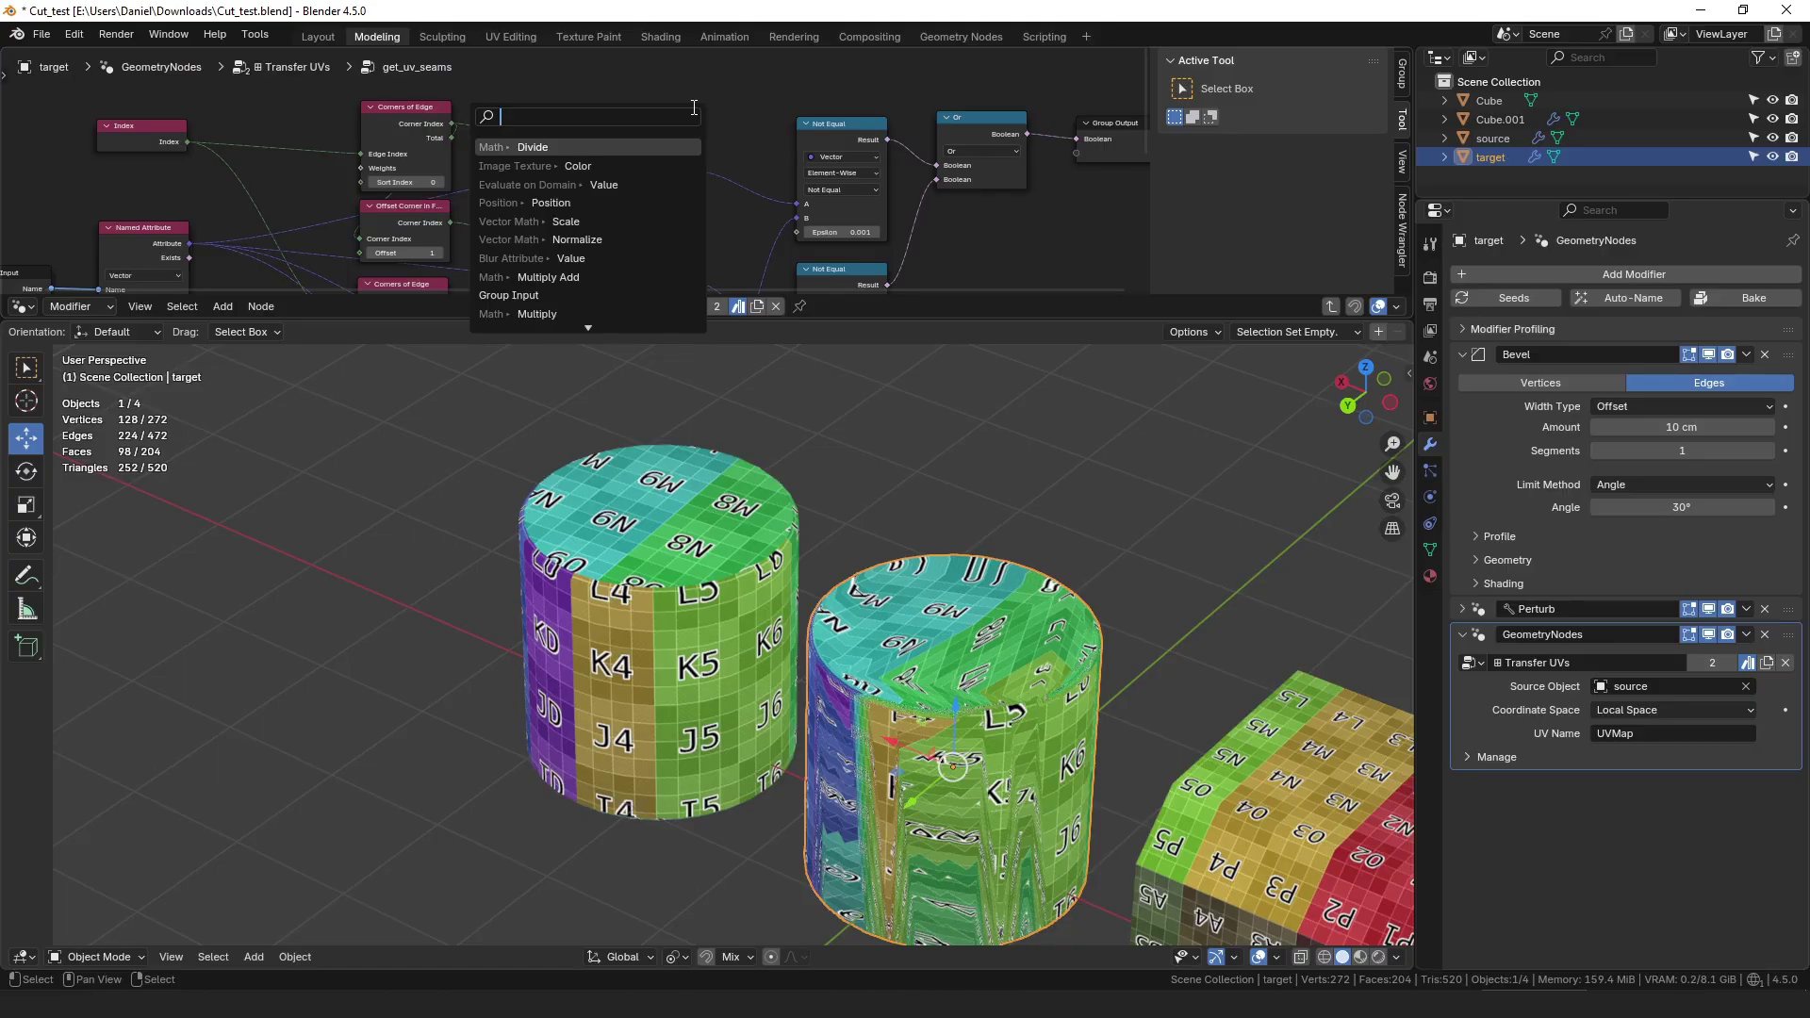
type("div")
key("Return")
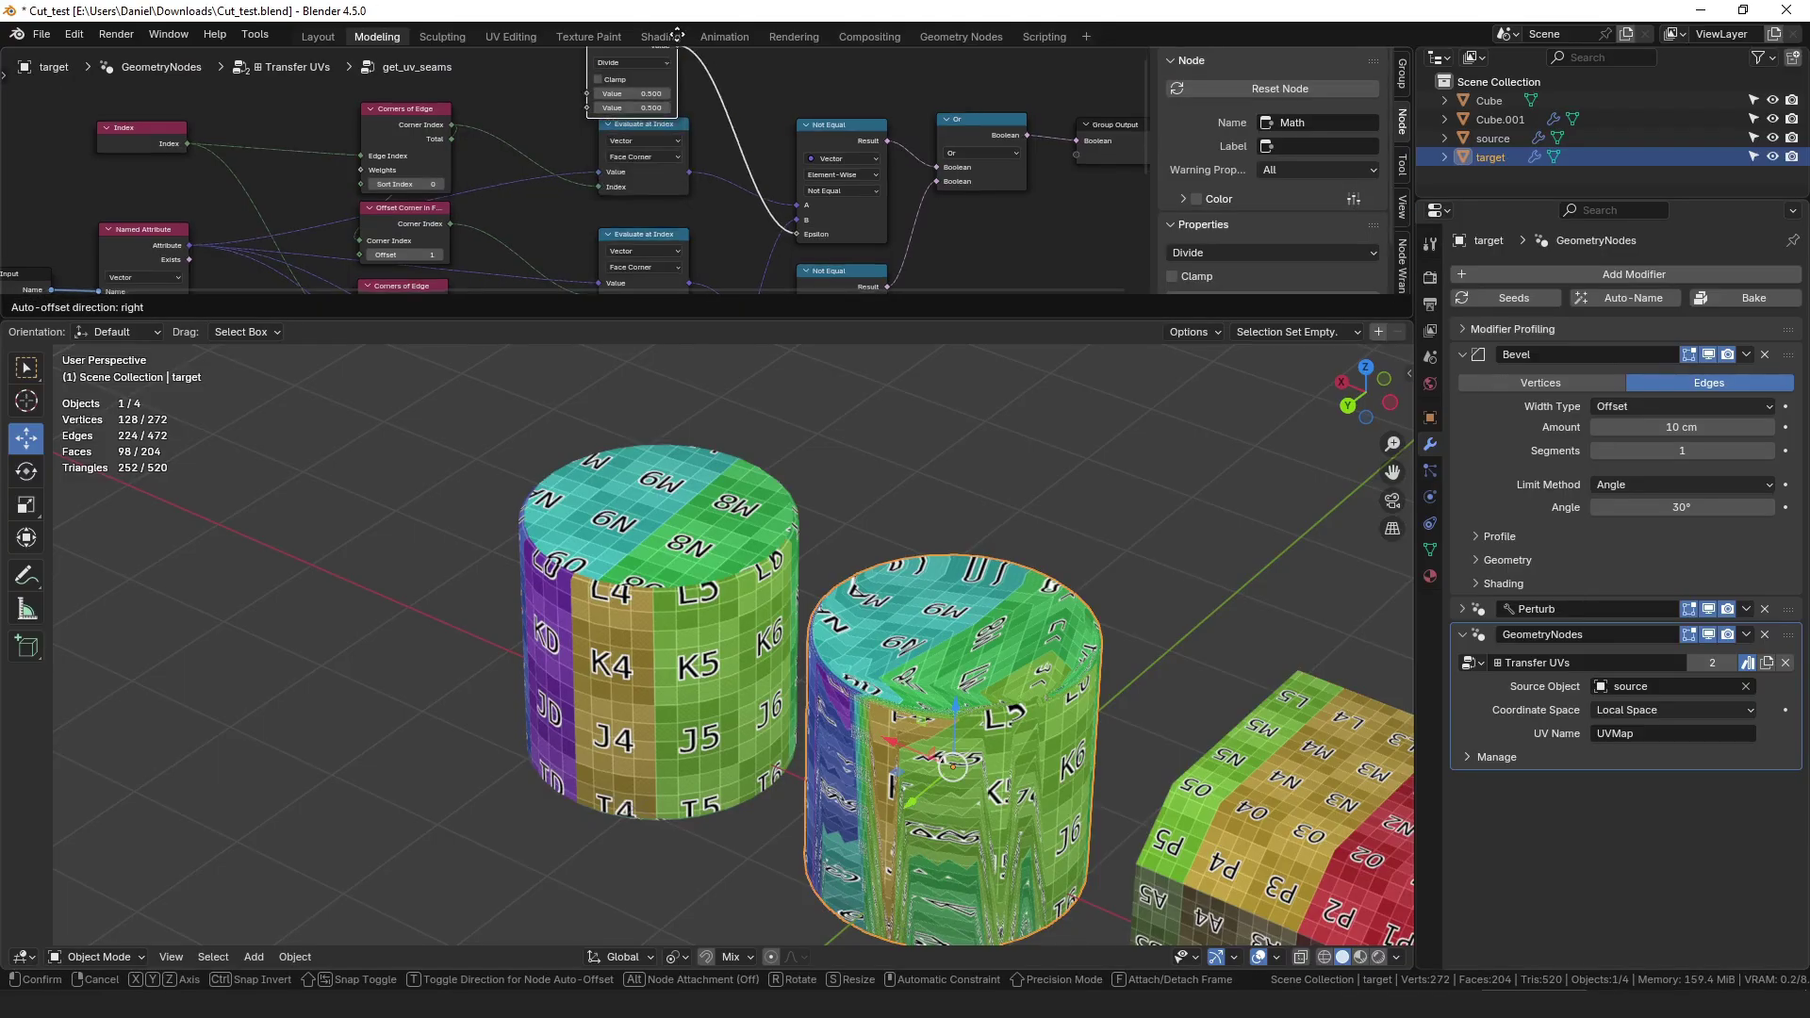
left_click(686, 129)
Step: Set the Divide node's values to 0.1 and 1000
double_click(657, 183)
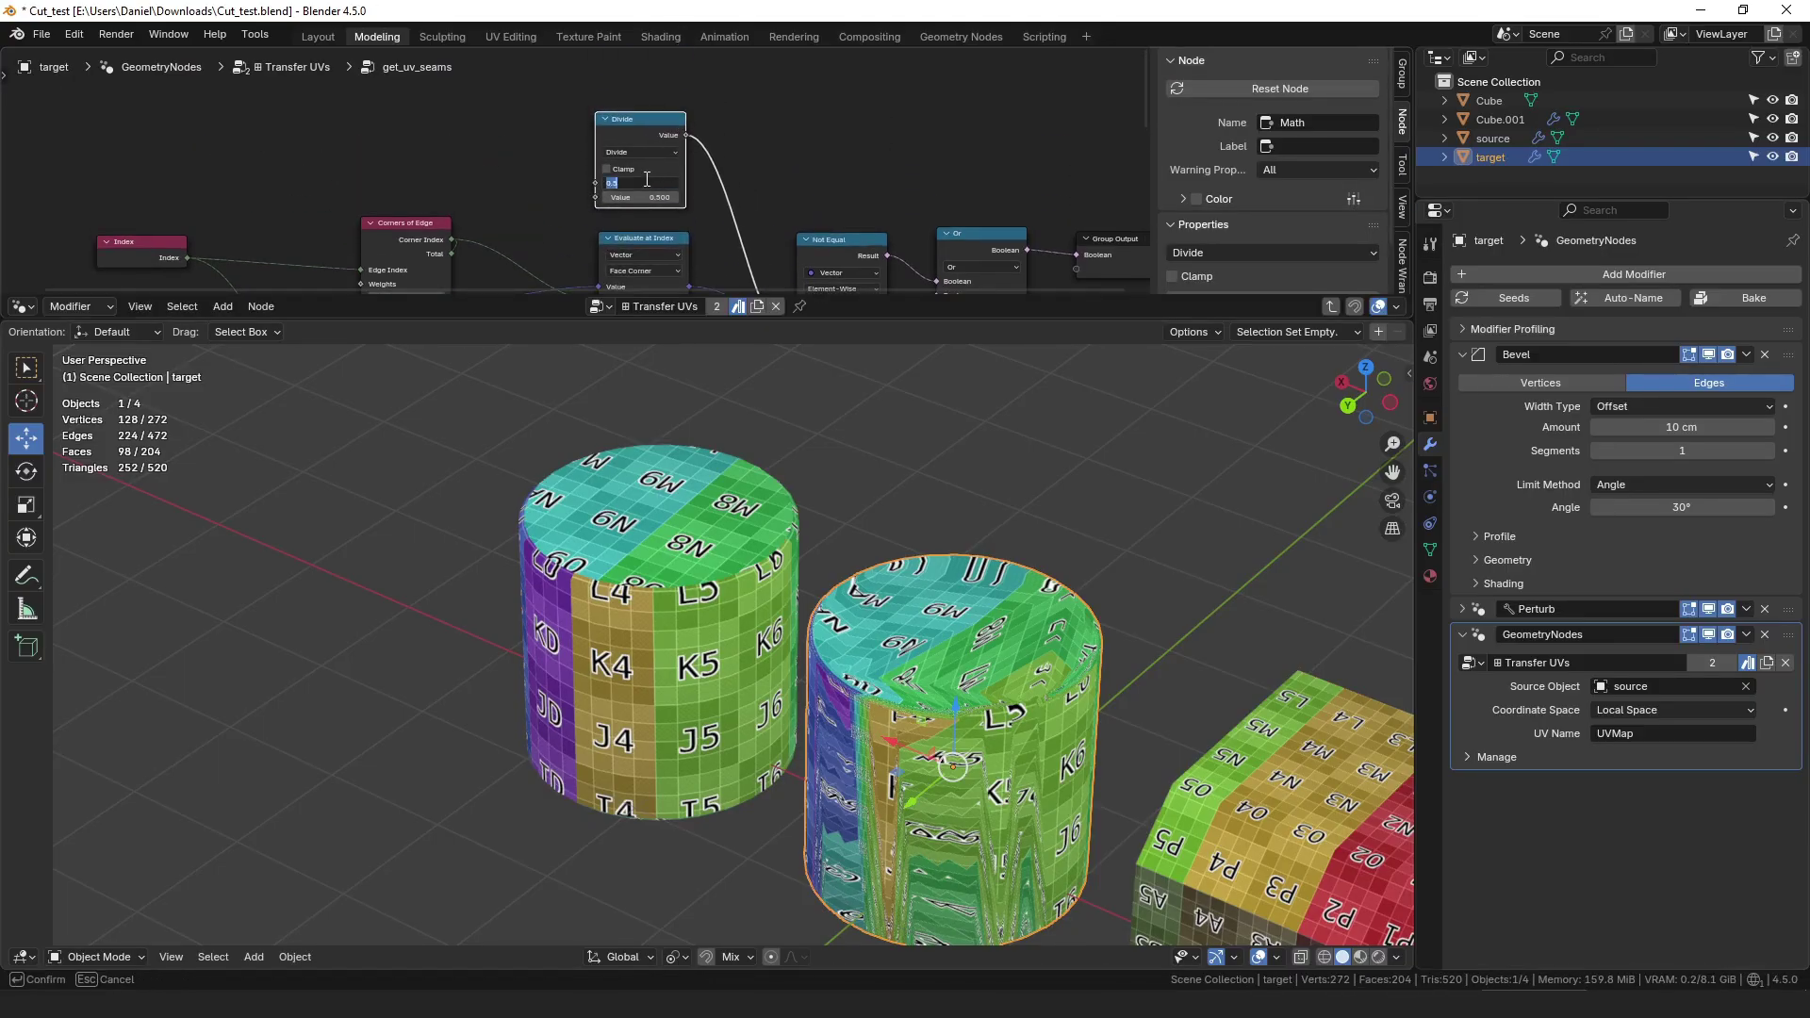
type("0.1")
key("Tab")
type("1000")
key("Return")
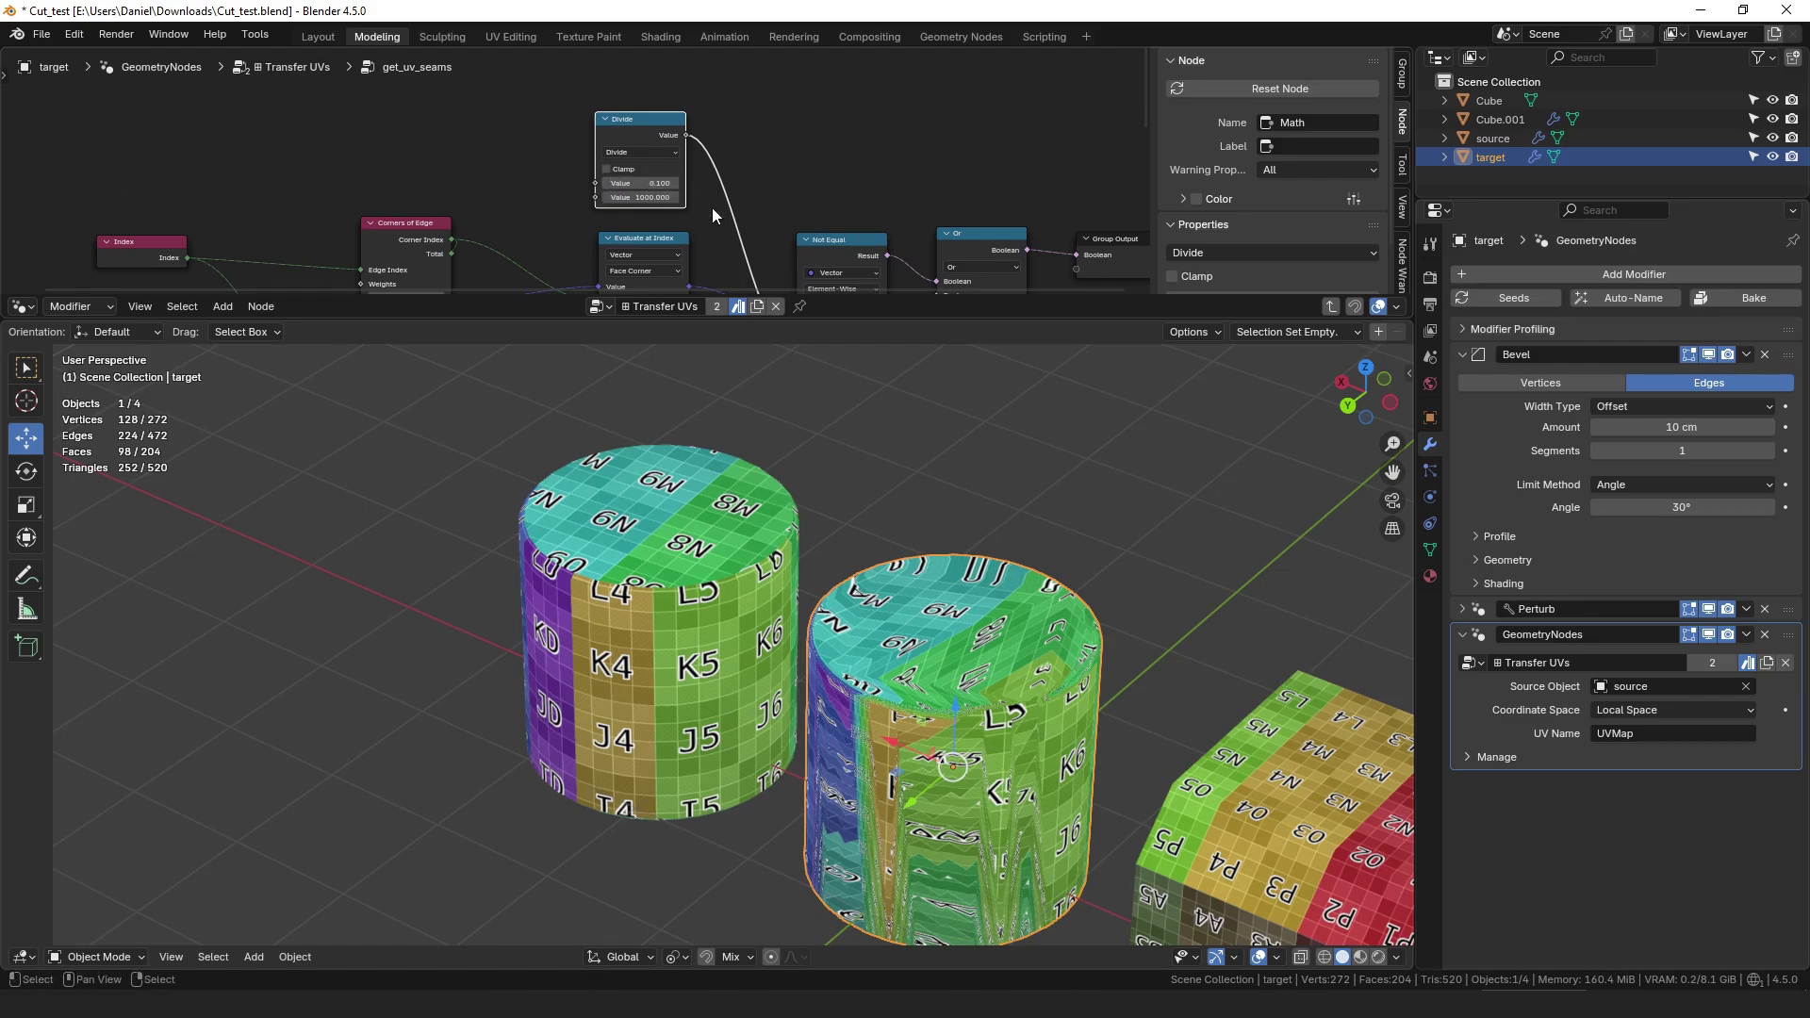
Step: Connect the Divide node's output to the Epsilon input of the lower Not Equal node as well
scroll(711, 216, "down", 3)
middle_click_drag(726, 196, 669, 125)
left_click_drag(636, 78, 722, 196)
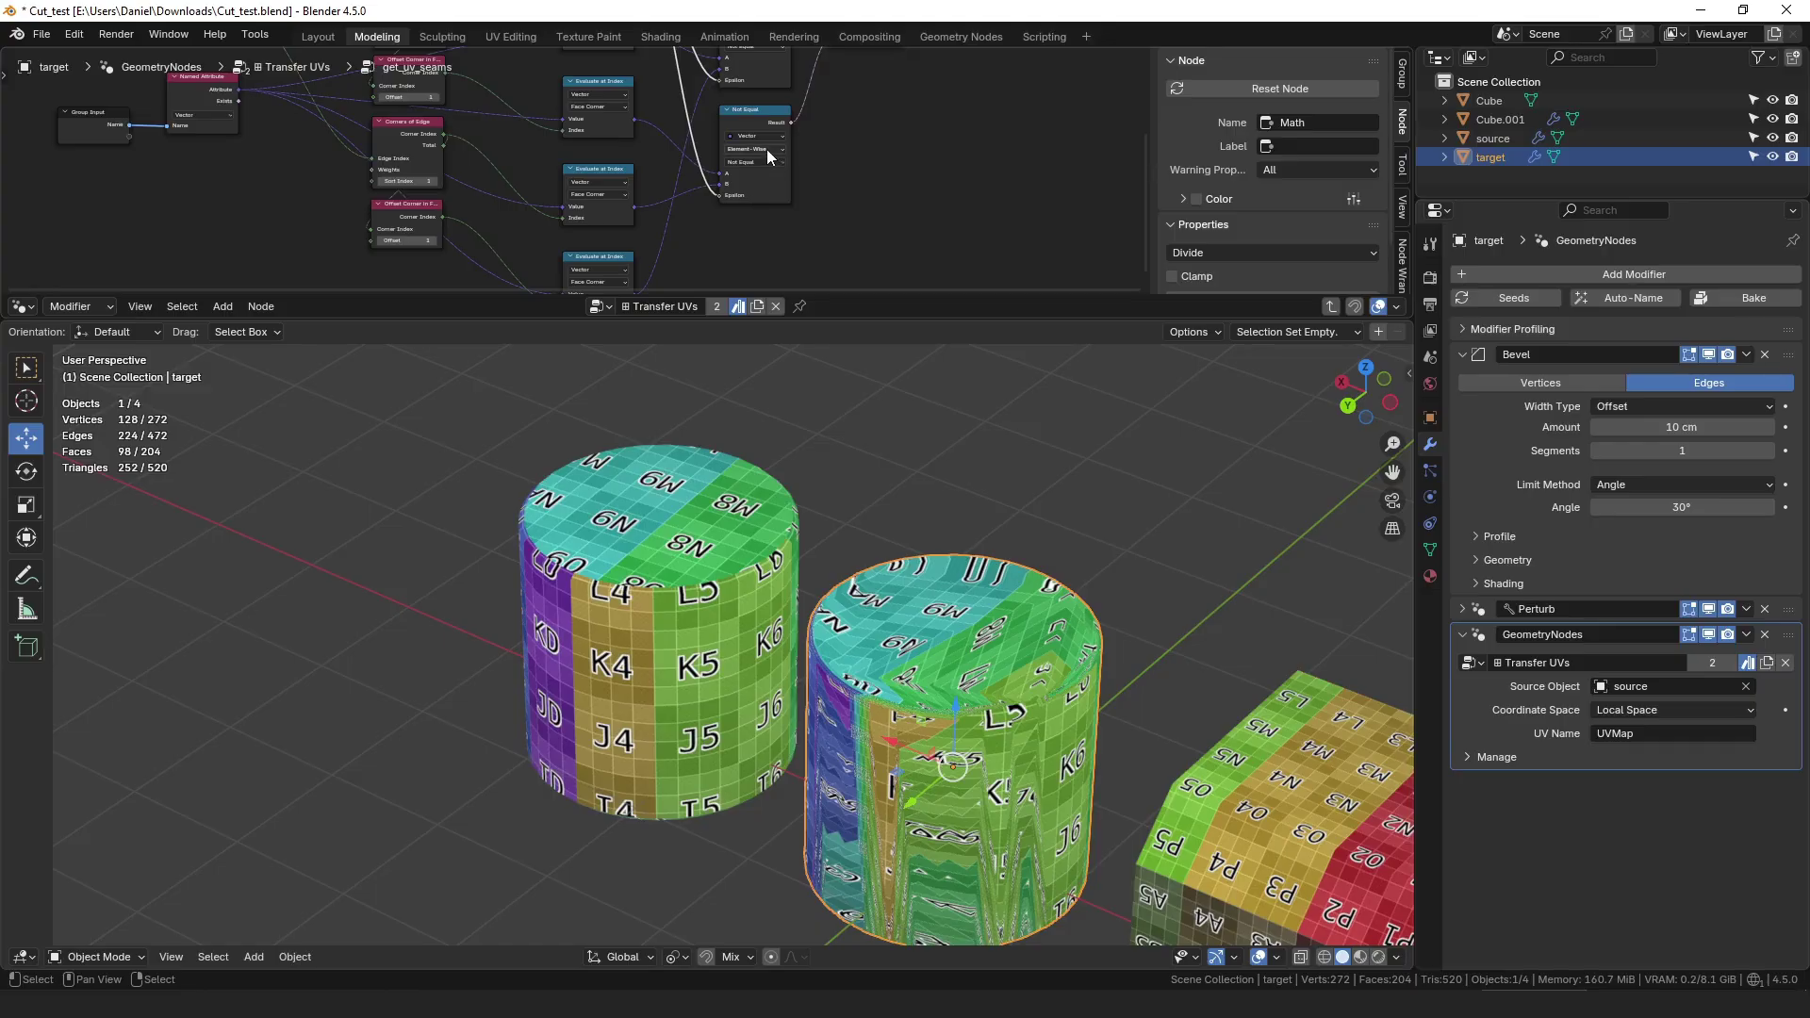
Step: Put the source cylinder in Edit Mode and select its top cap face
left_click(598, 580)
key("Tab")
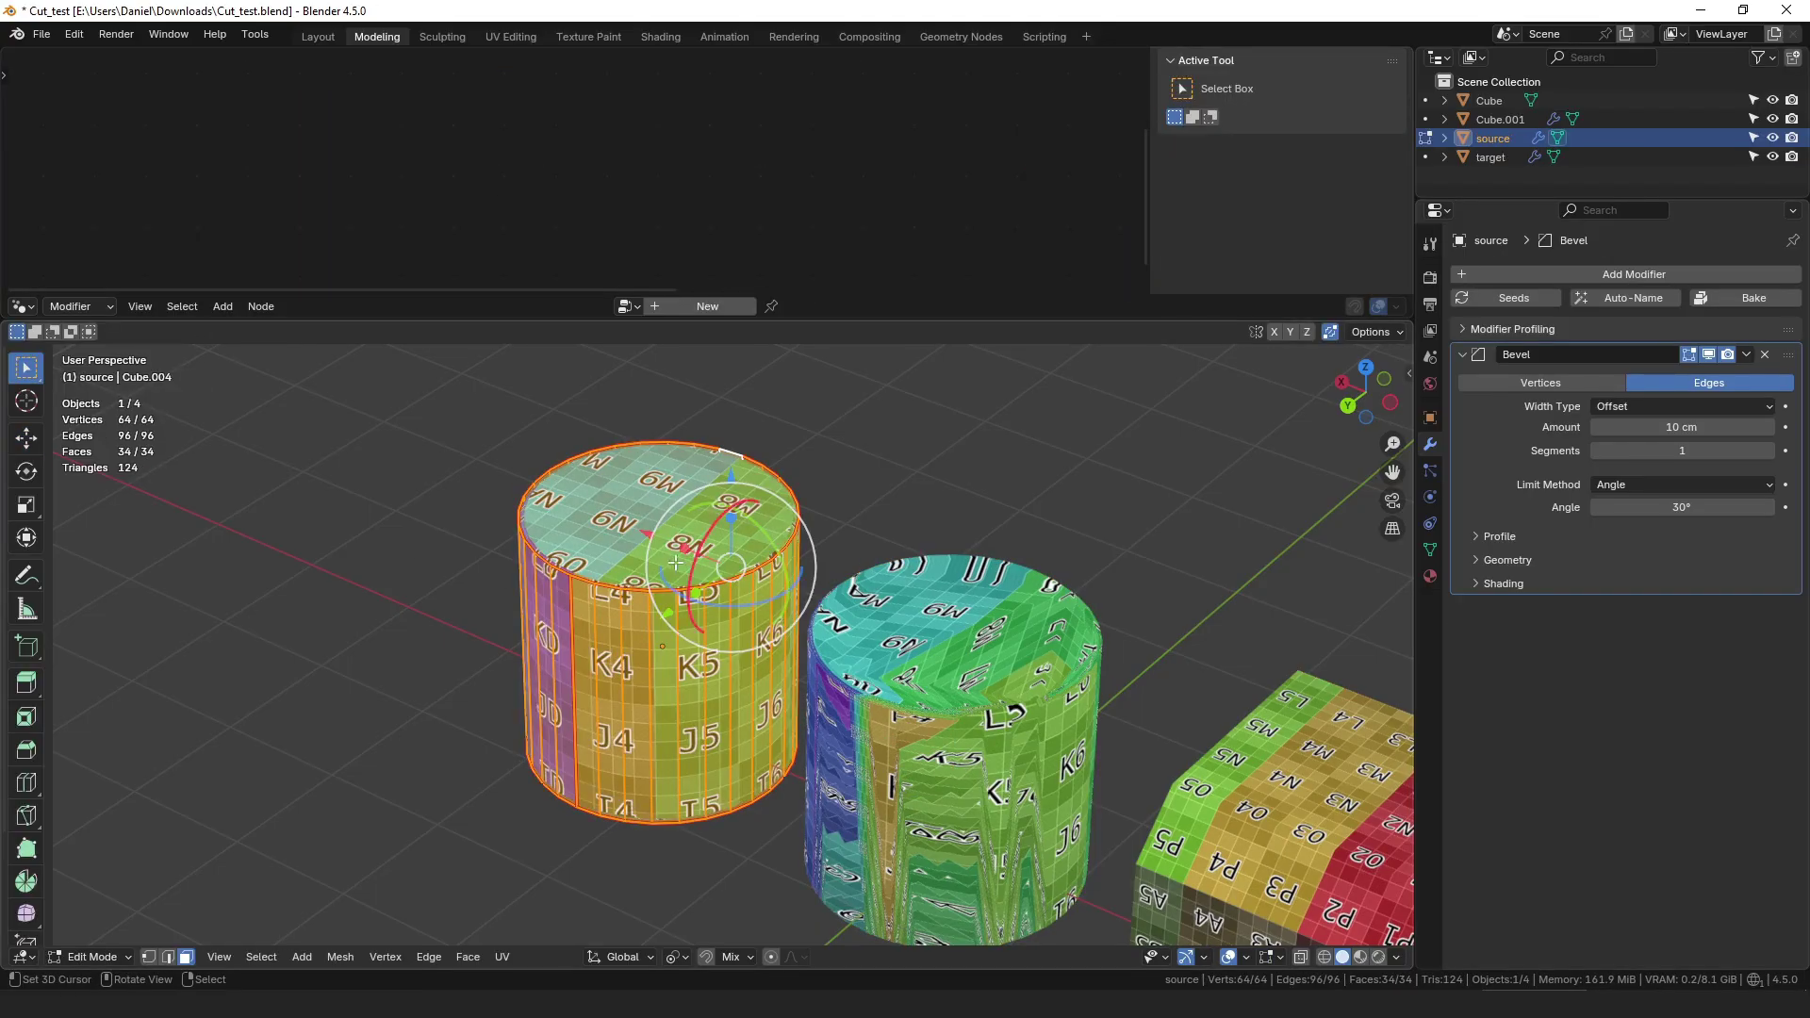
middle_click_drag(675, 563, 700, 575)
right_click(605, 472)
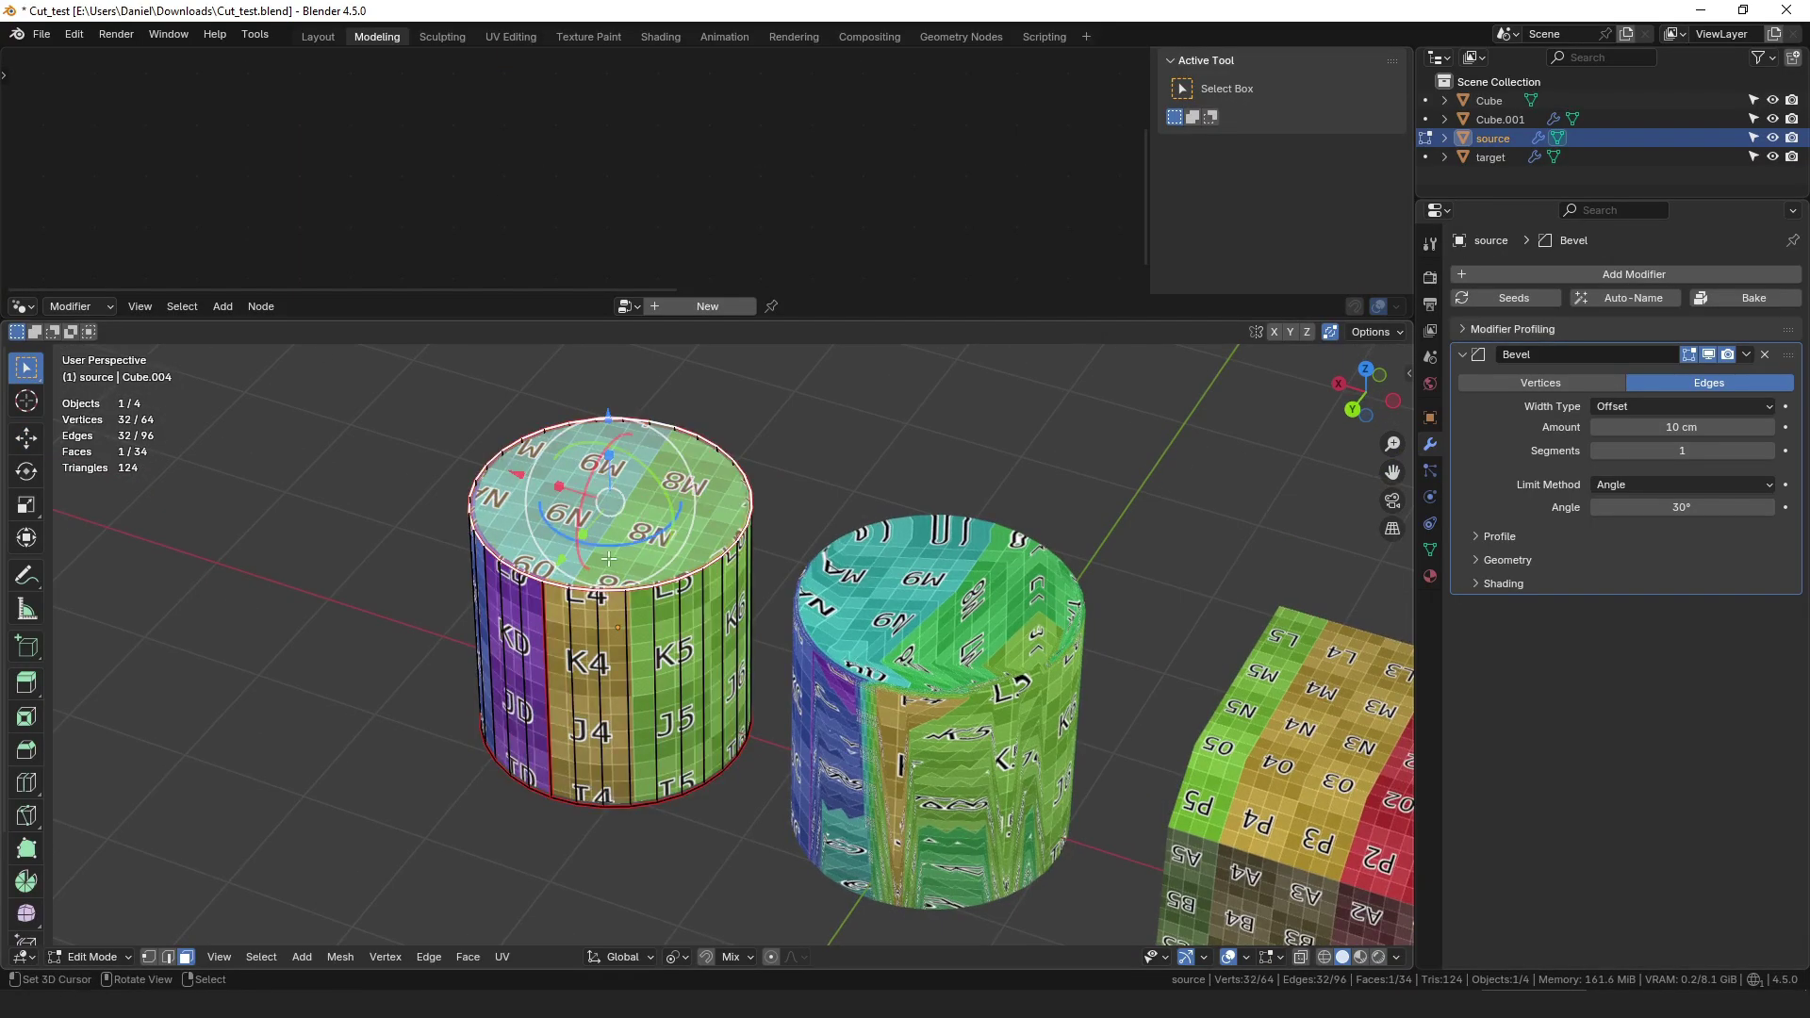
Step: Switch the node editor area to the UV Editor and select all faces of the source to display every UV island
left_click(20, 306)
left_click(59, 159)
middle_click_drag(713, 182, 613, 129)
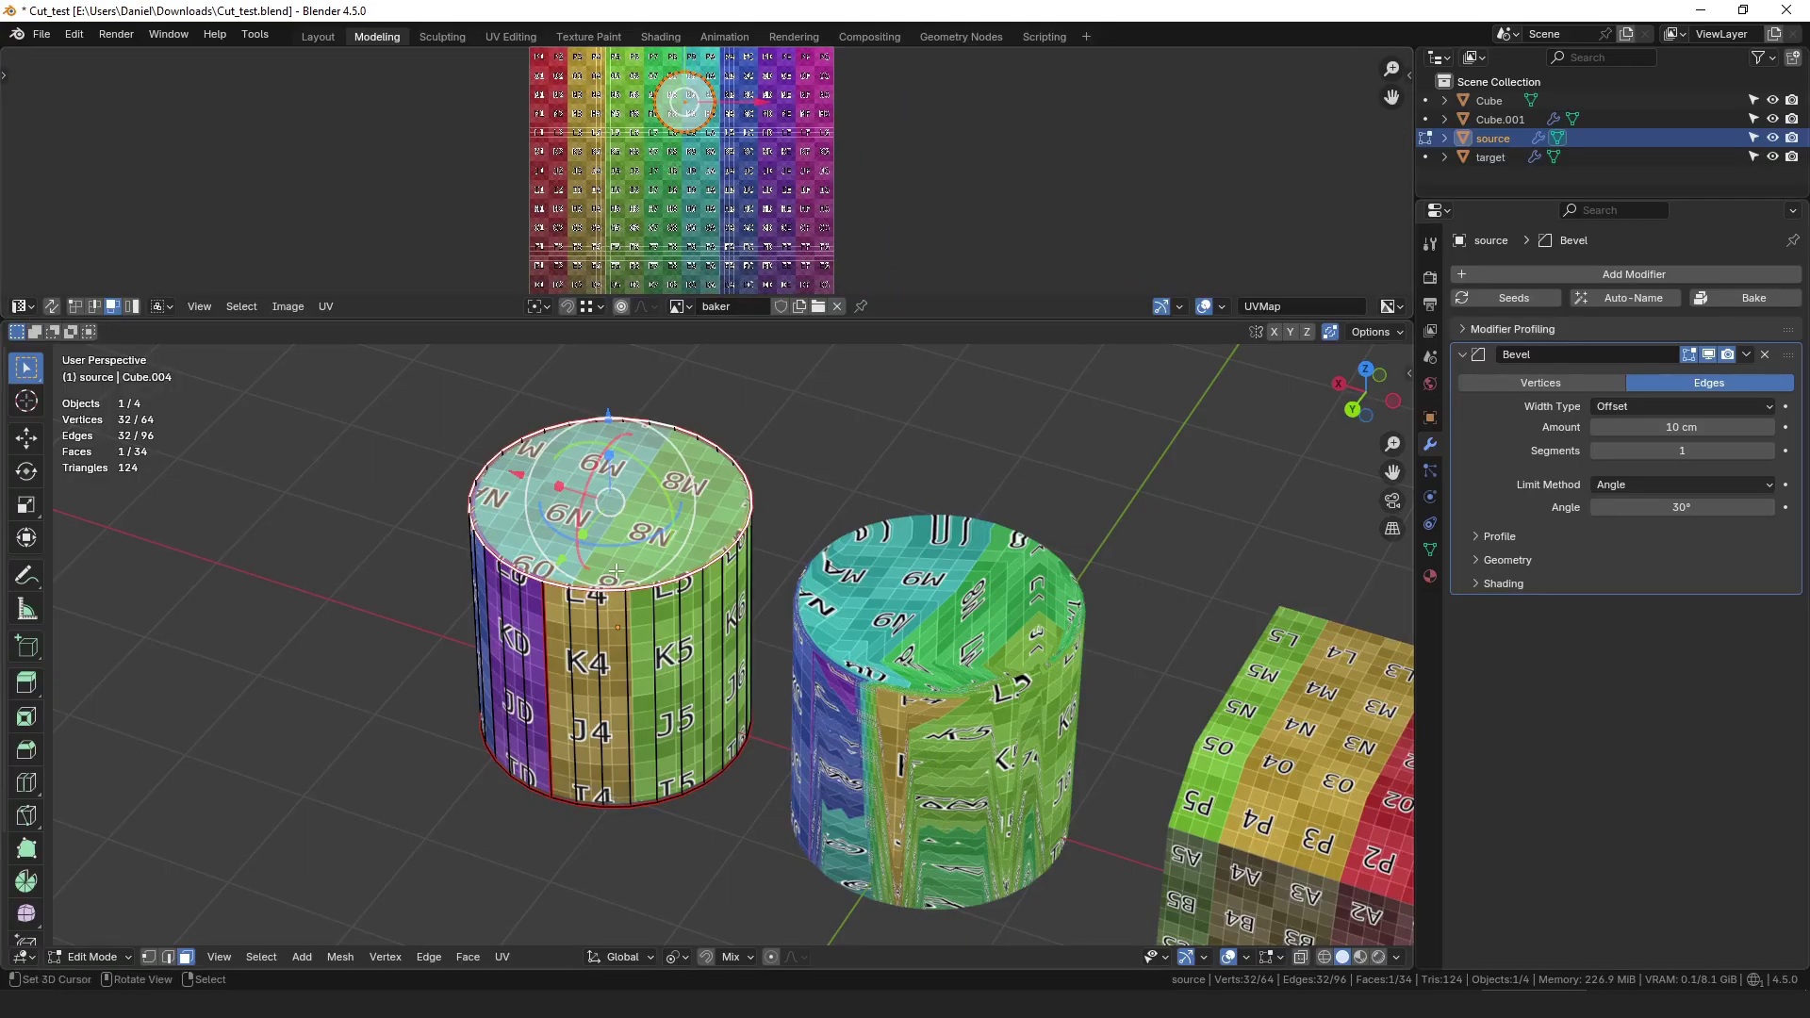
key("a")
scroll(686, 176, "up", 5)
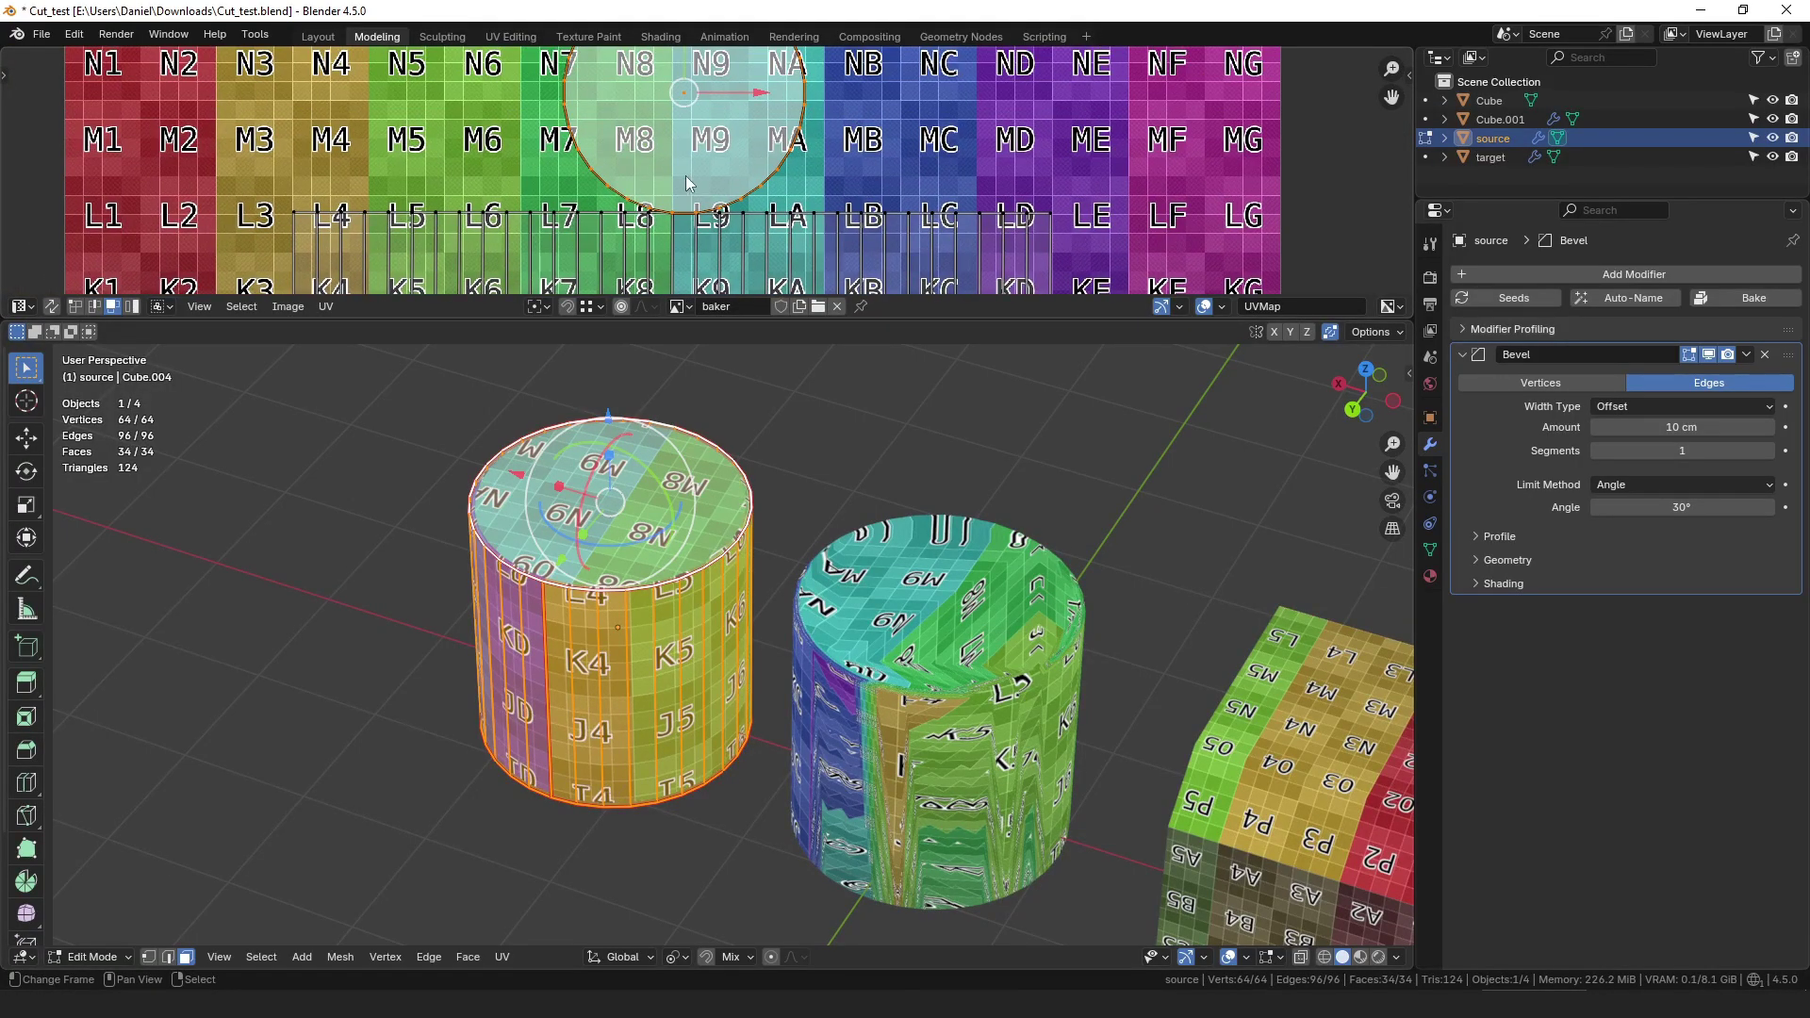
Step: Move the source's bottom cap UV island about 0.0025 down, away from the side strip's lower edge
middle_click_drag(699, 264, 724, 66)
mouse_move(625, 766)
middle_mouse_down()
mouse_move(644, 608)
mouse_move(640, 778)
middle_mouse_up()
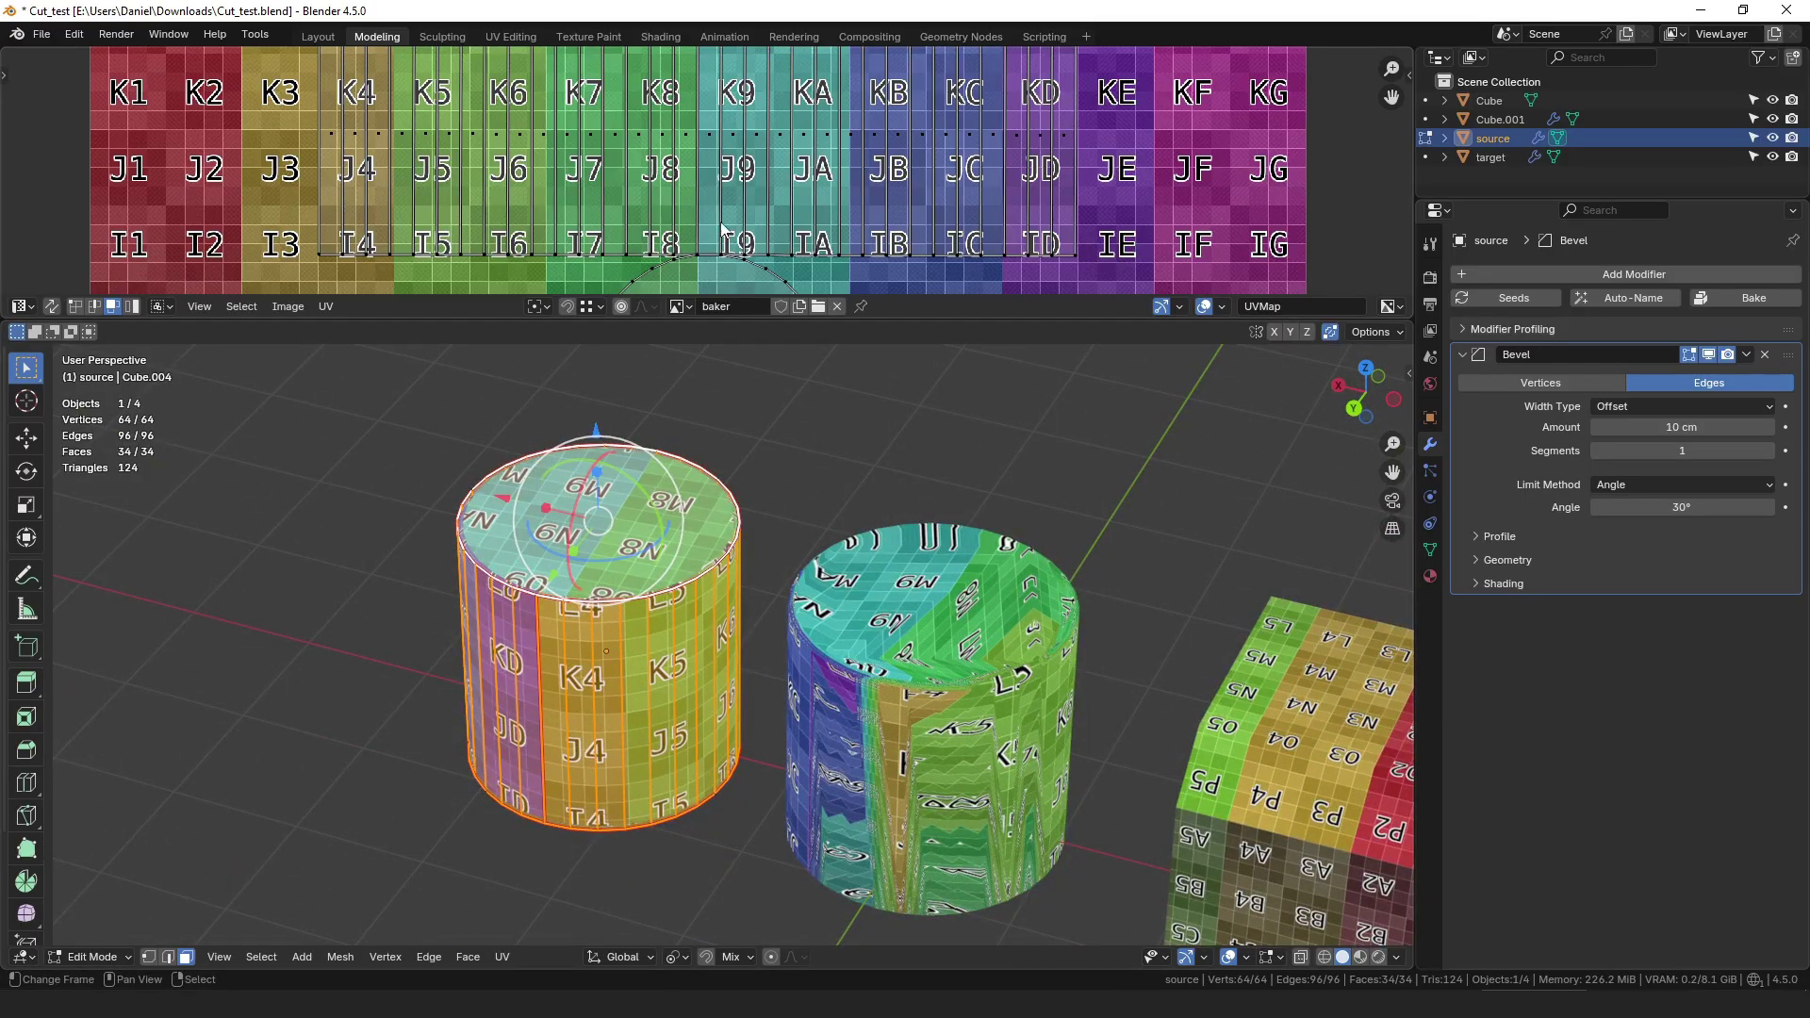
middle_click_drag(721, 223, 715, 140)
left_click(686, 202)
scroll(721, 192, "down", 4)
scroll(720, 192, "up", 4)
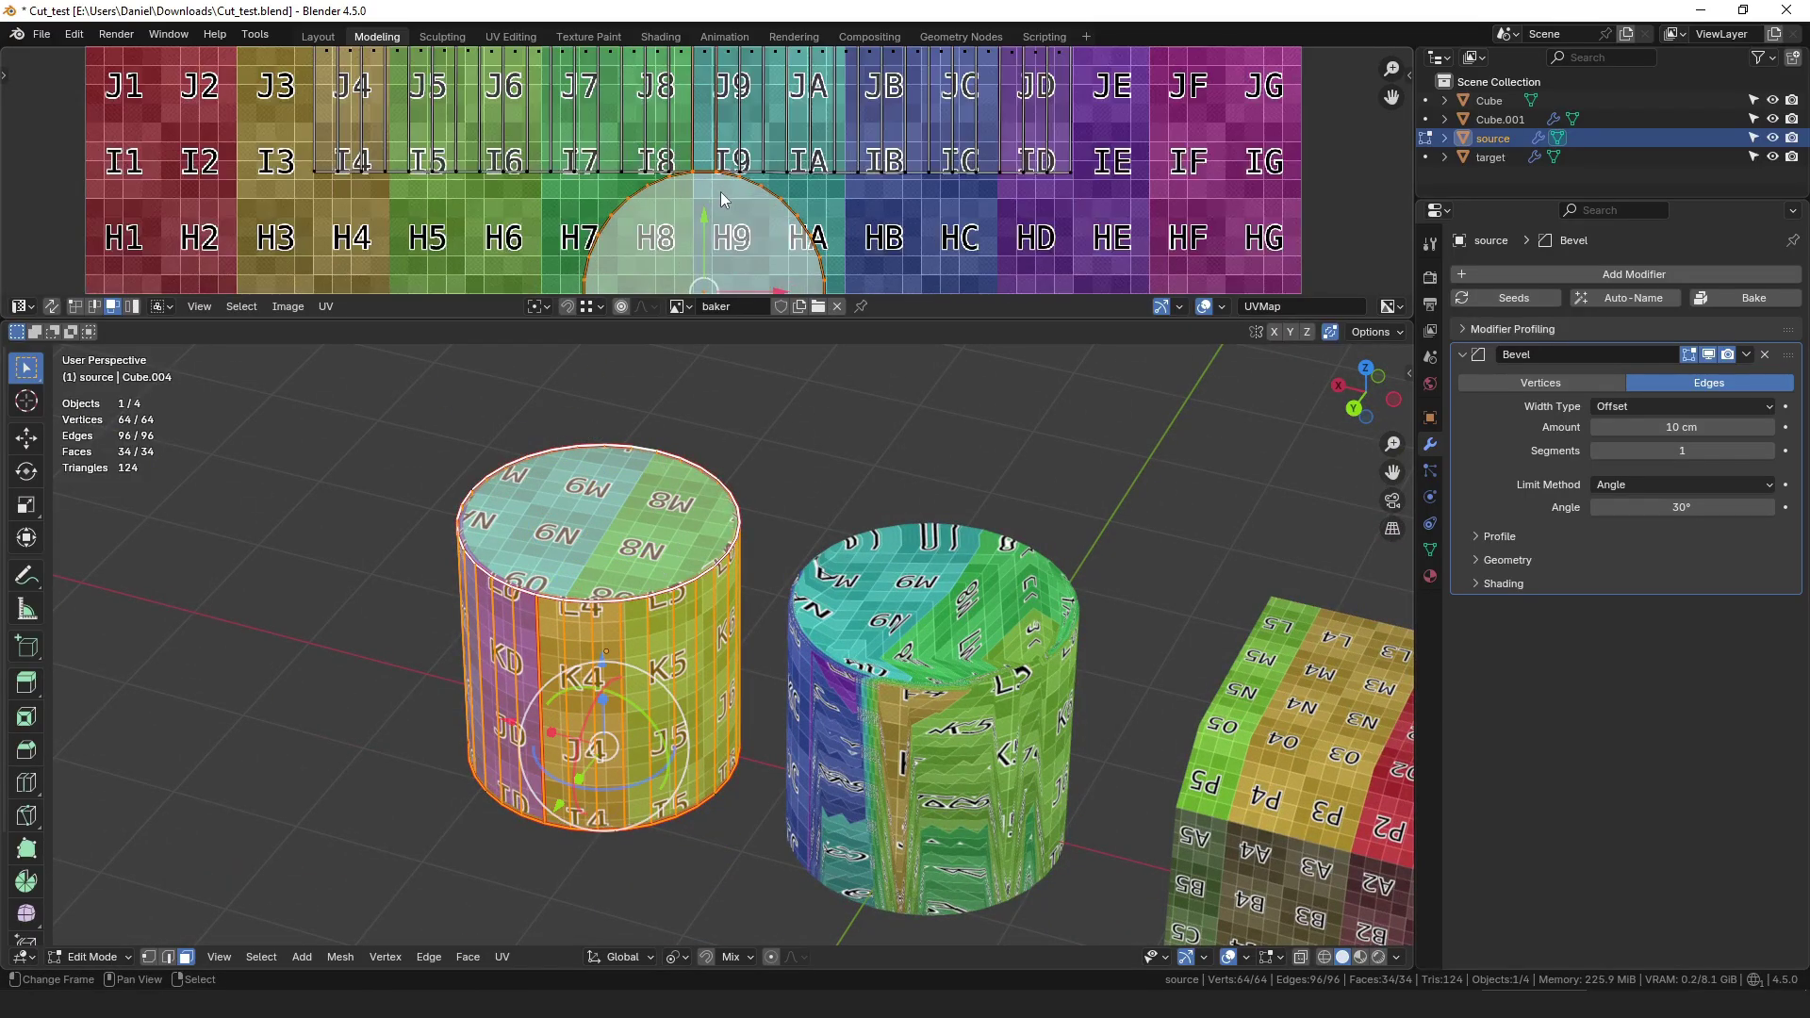
scroll(720, 184, "up", 1)
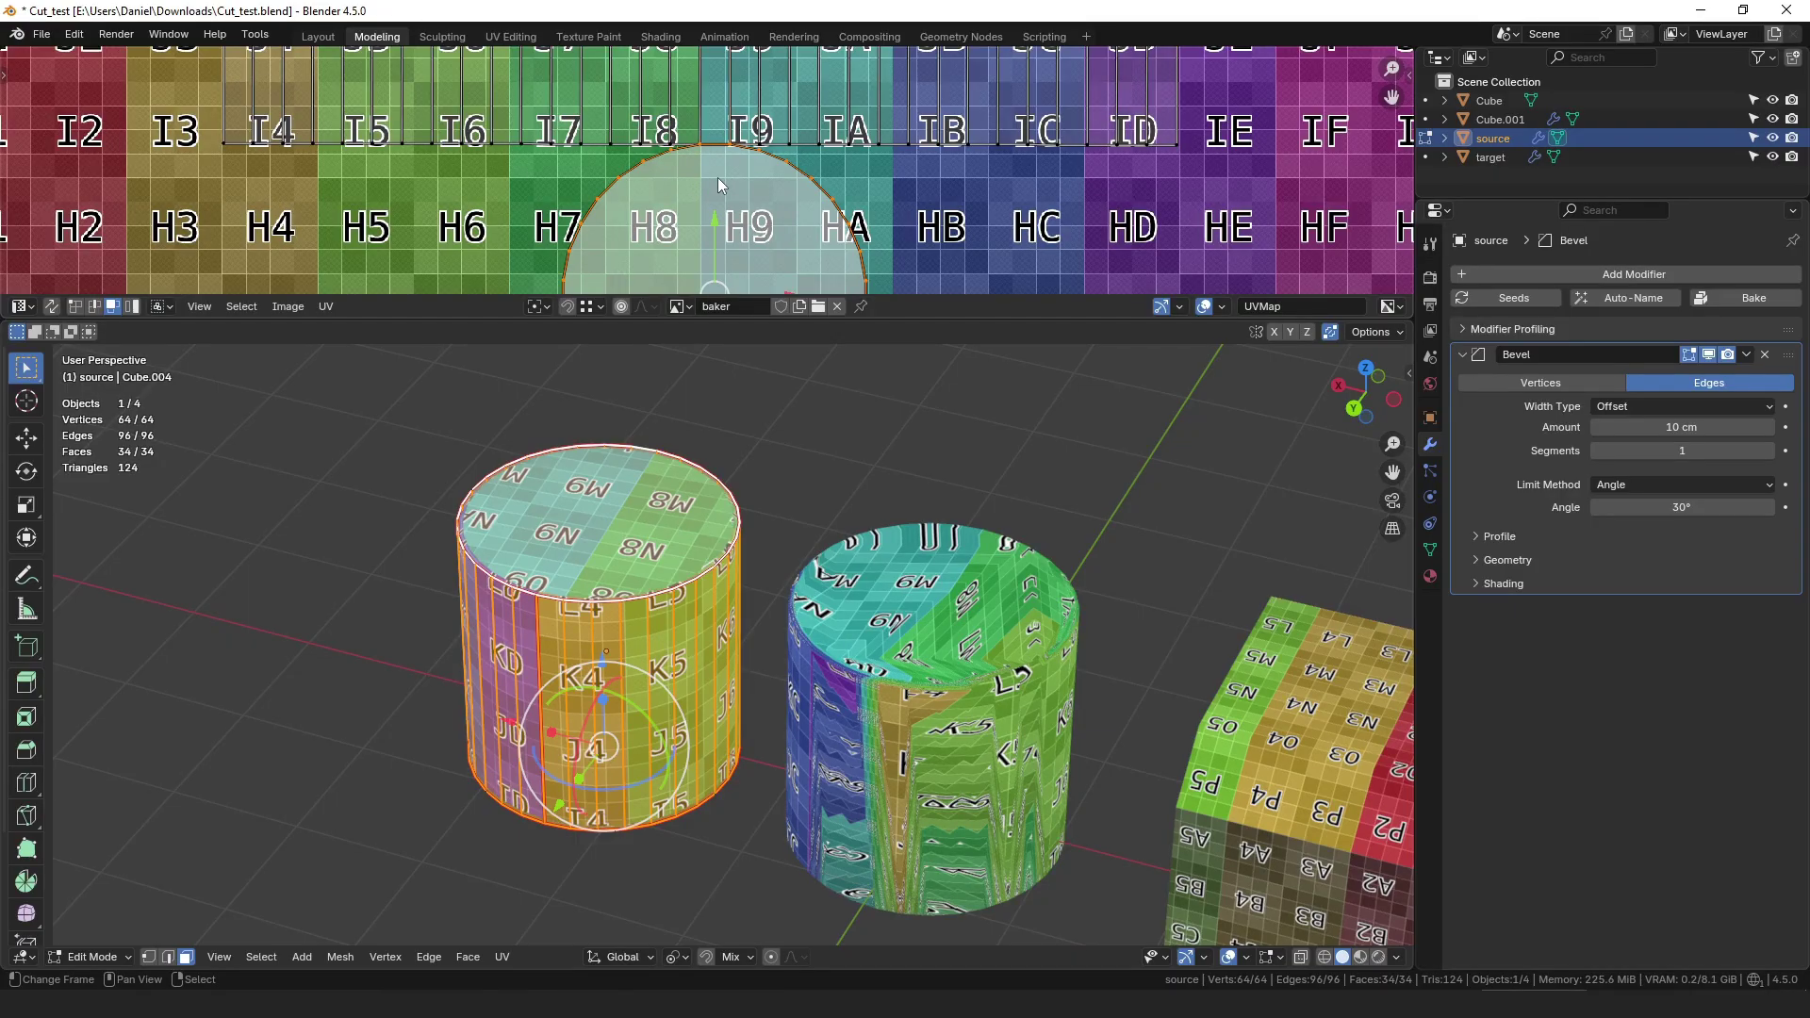
key("g")
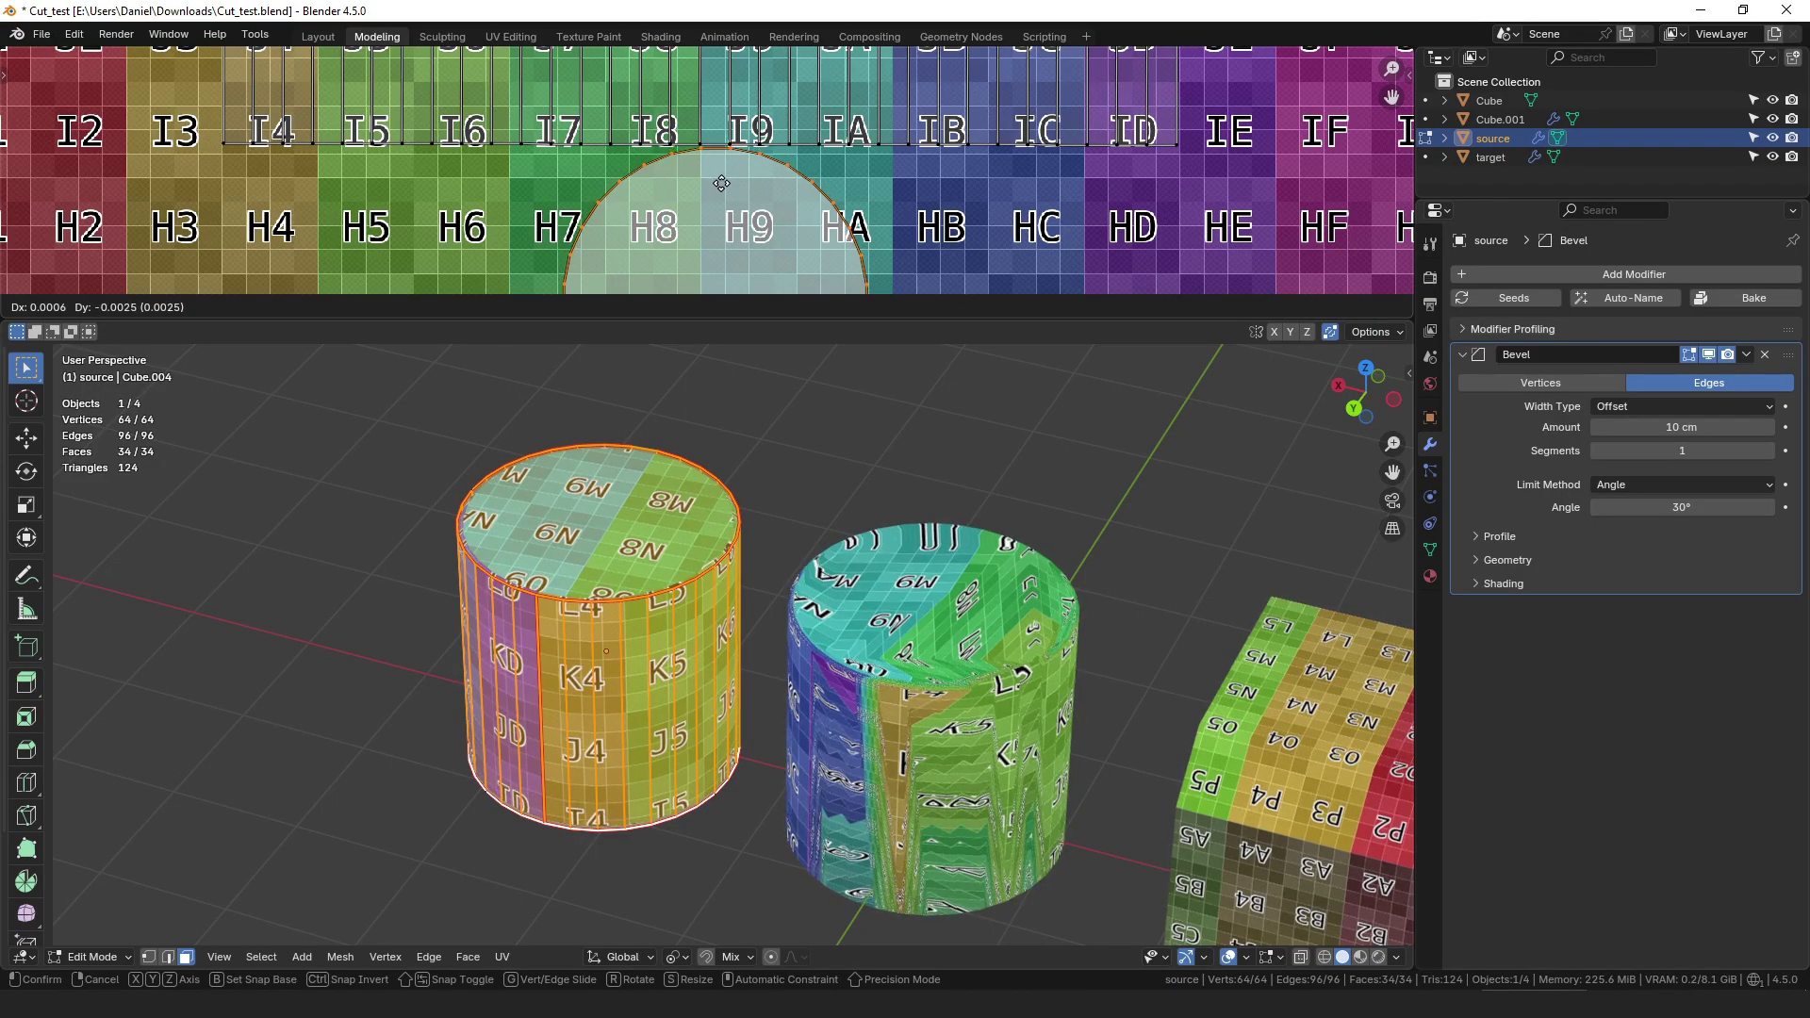
left_click(721, 183)
Step: Move the source's top cap UV island slightly up, away from the side strip's upper edge
scroll(721, 183, "down", 4)
middle_click_drag(726, 111, 723, 264)
left_click(704, 136)
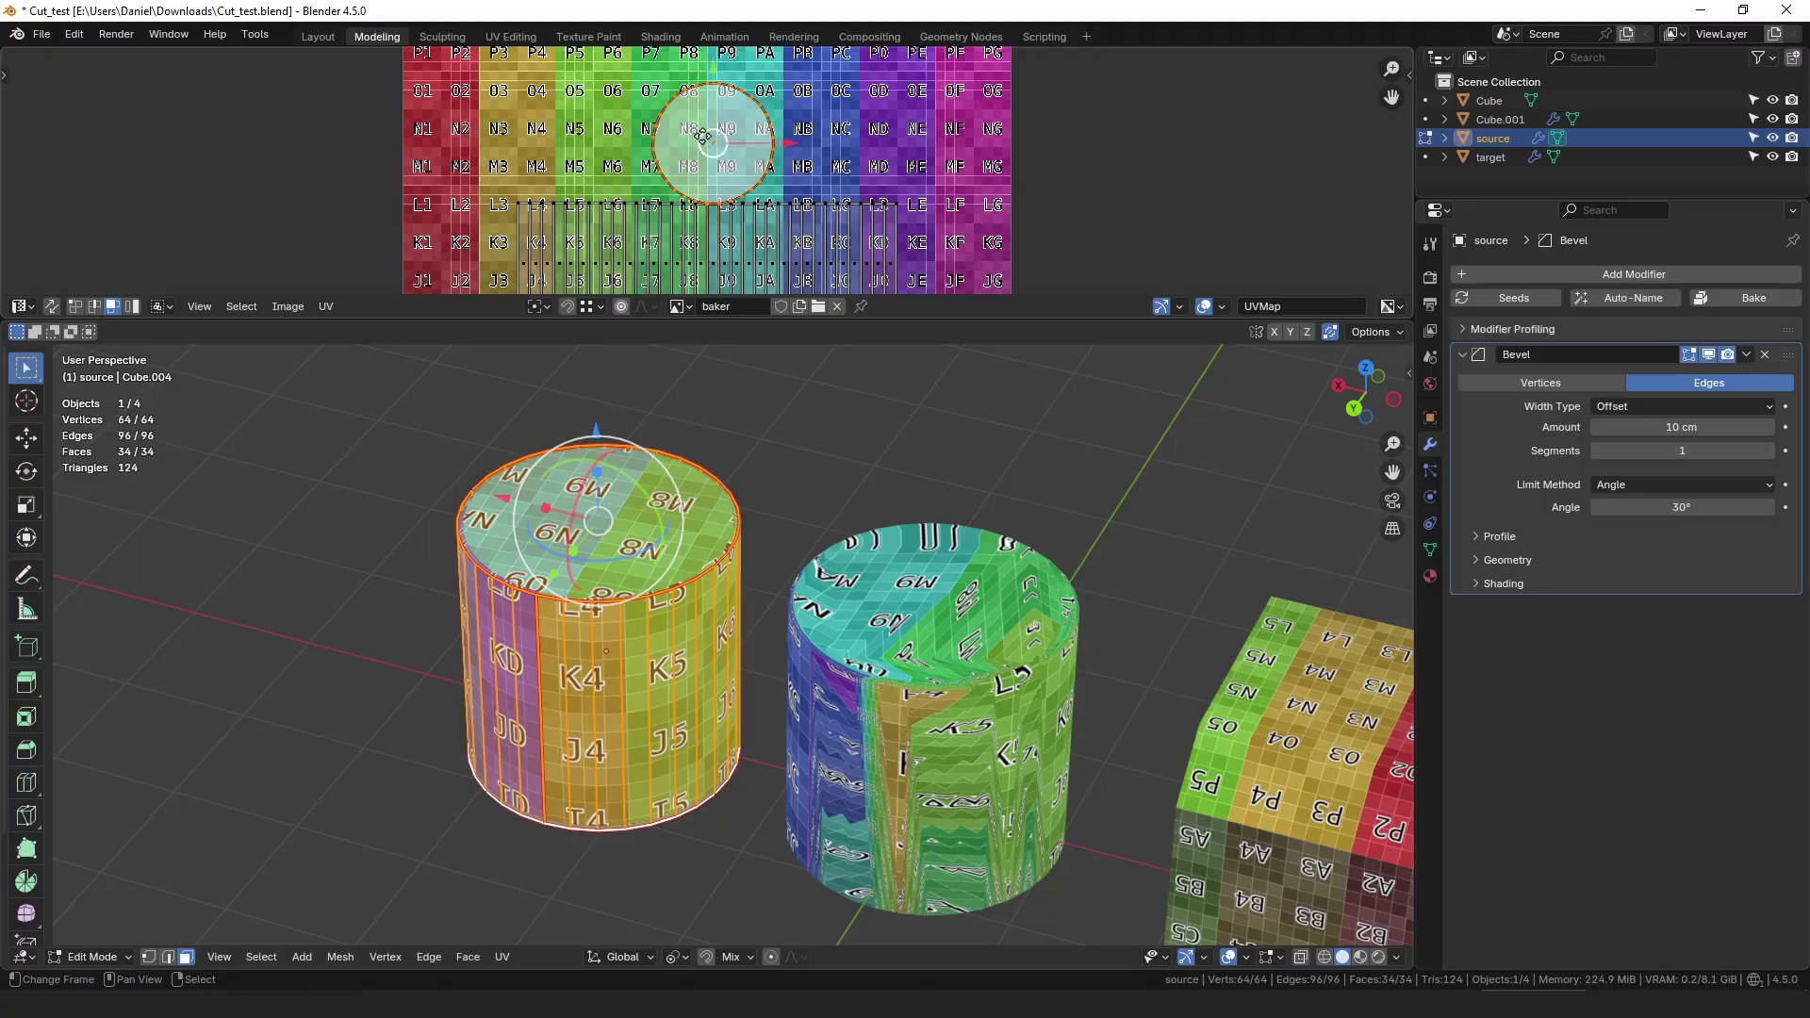
scroll(721, 164, "up", 4)
key("g")
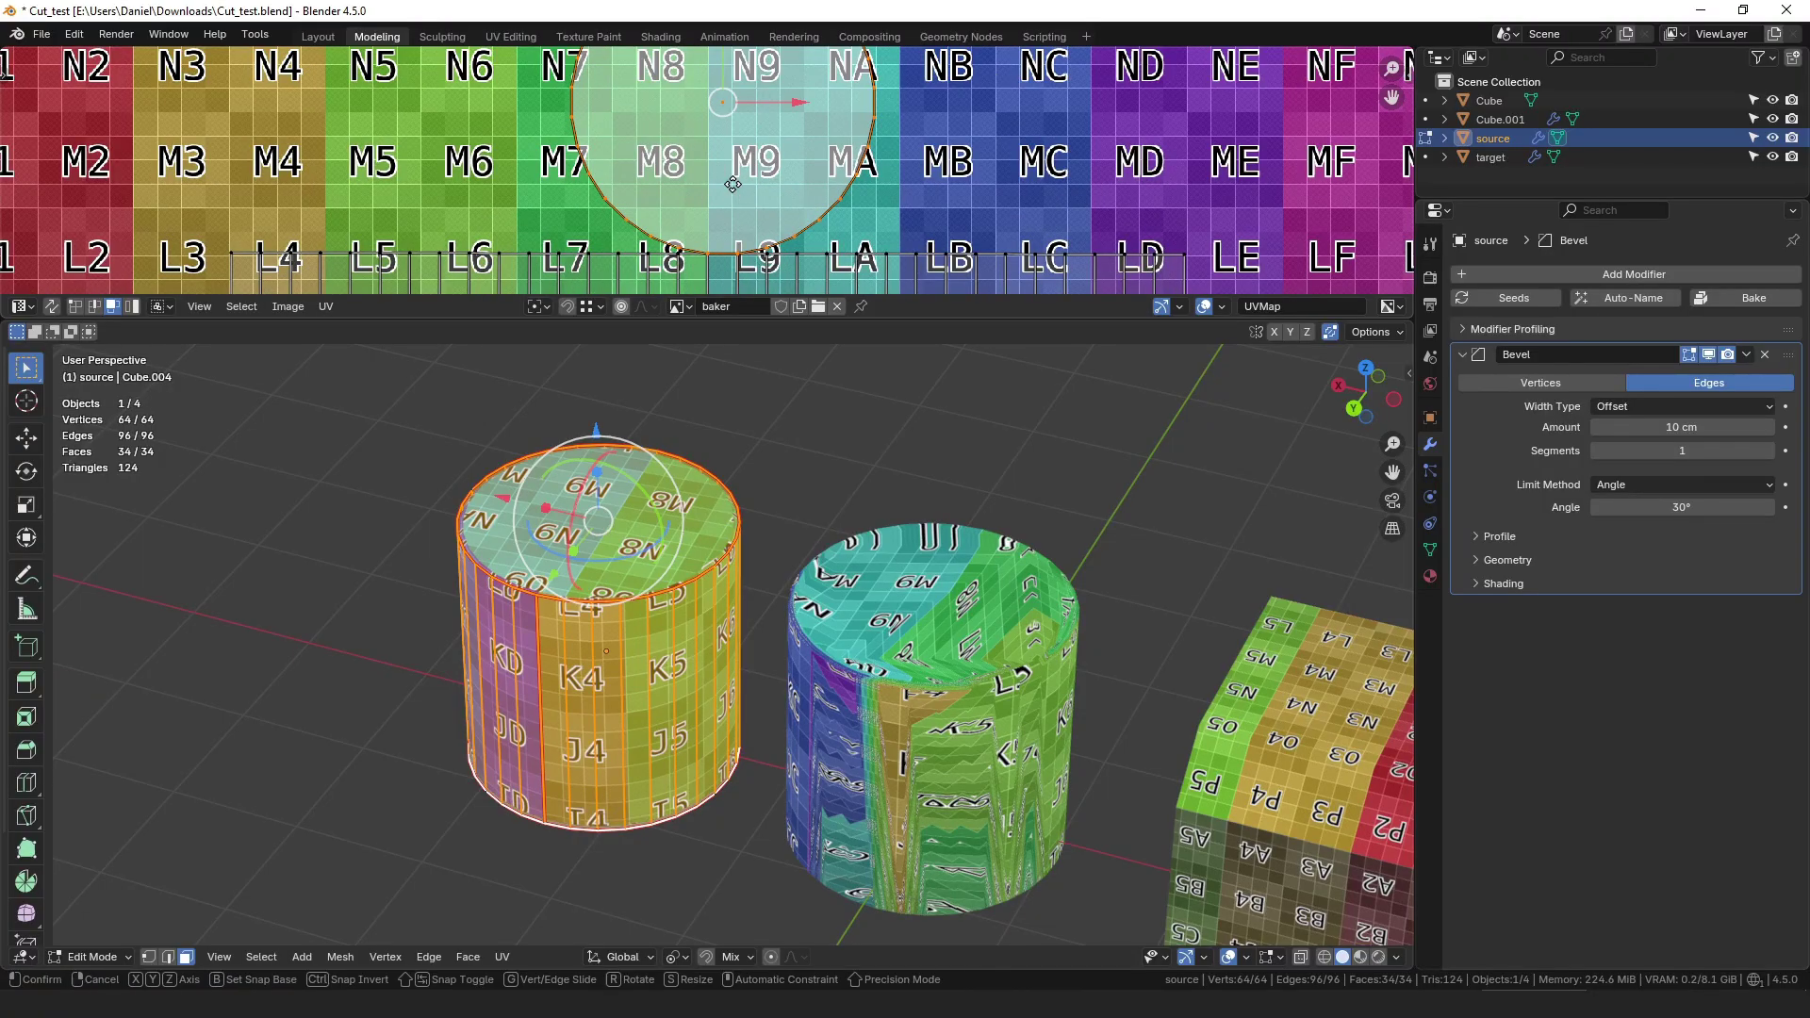
left_click(753, 255)
Step: Examine the target's transferred cap and distorted sides, and annotate the wraparound side seam on the source cylinder
middle_click_drag(999, 707, 971, 650, "shift")
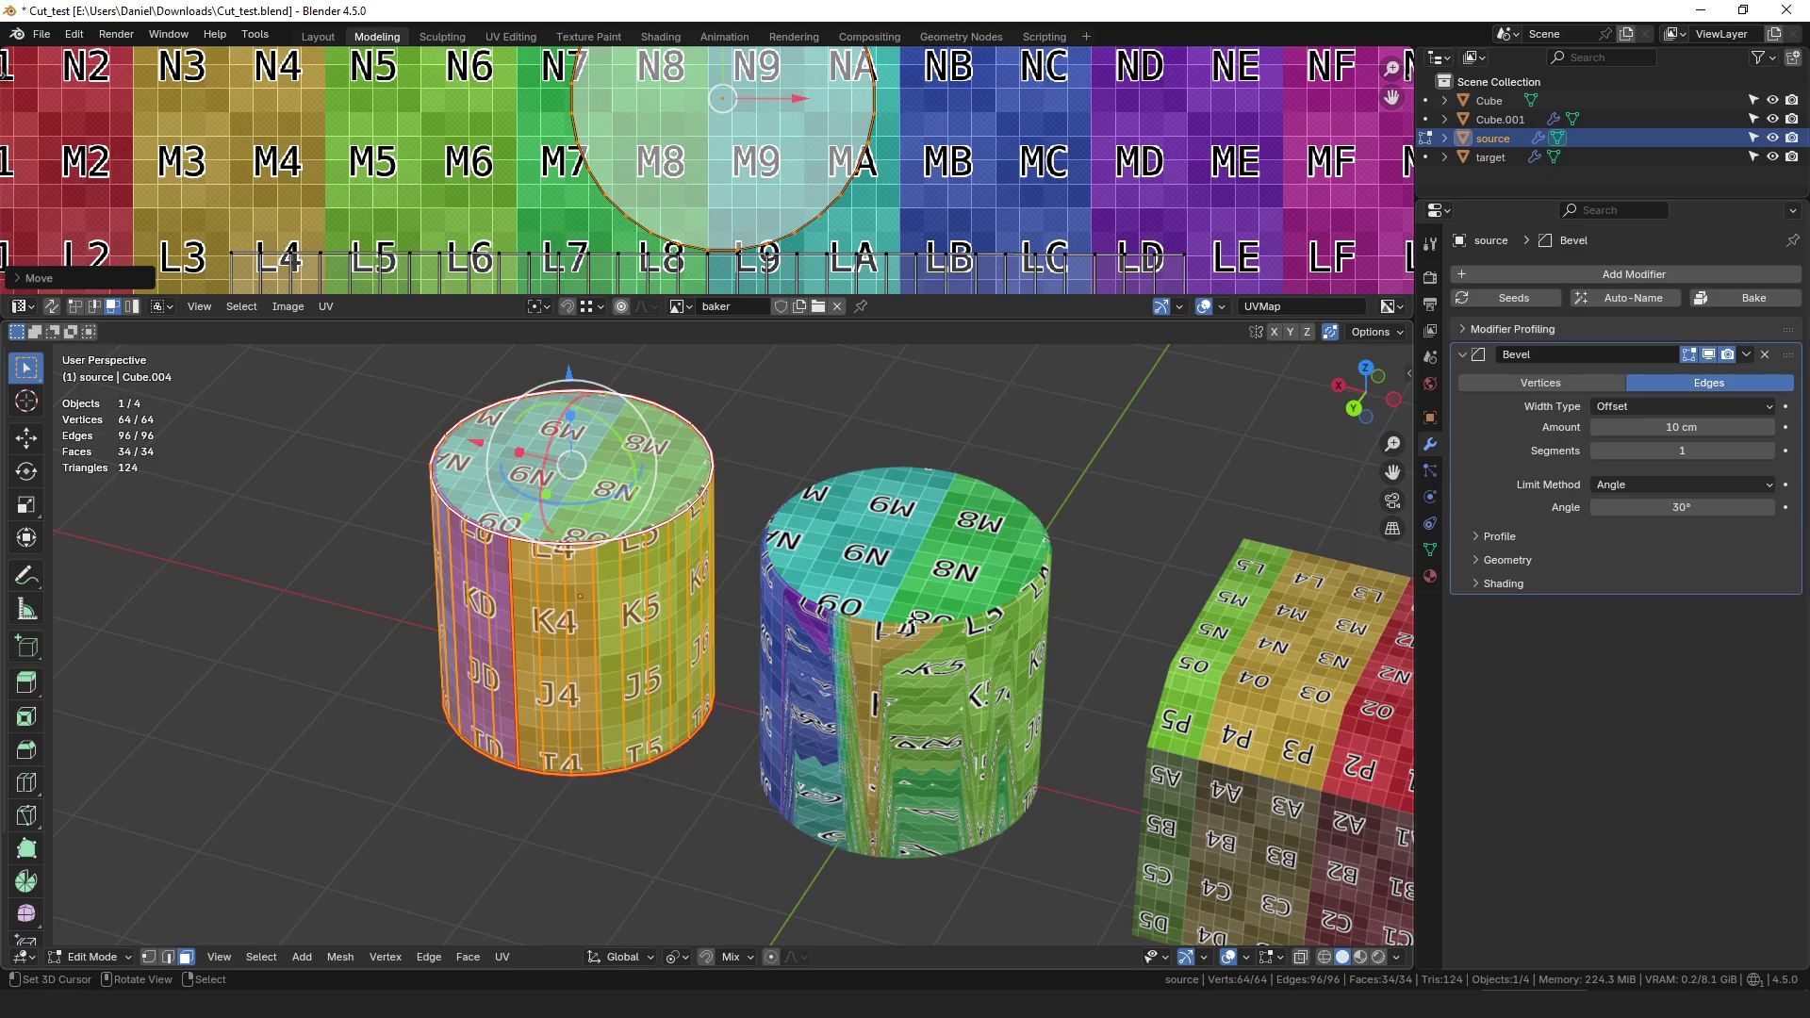
middle_click_drag(1024, 580, 541, 549)
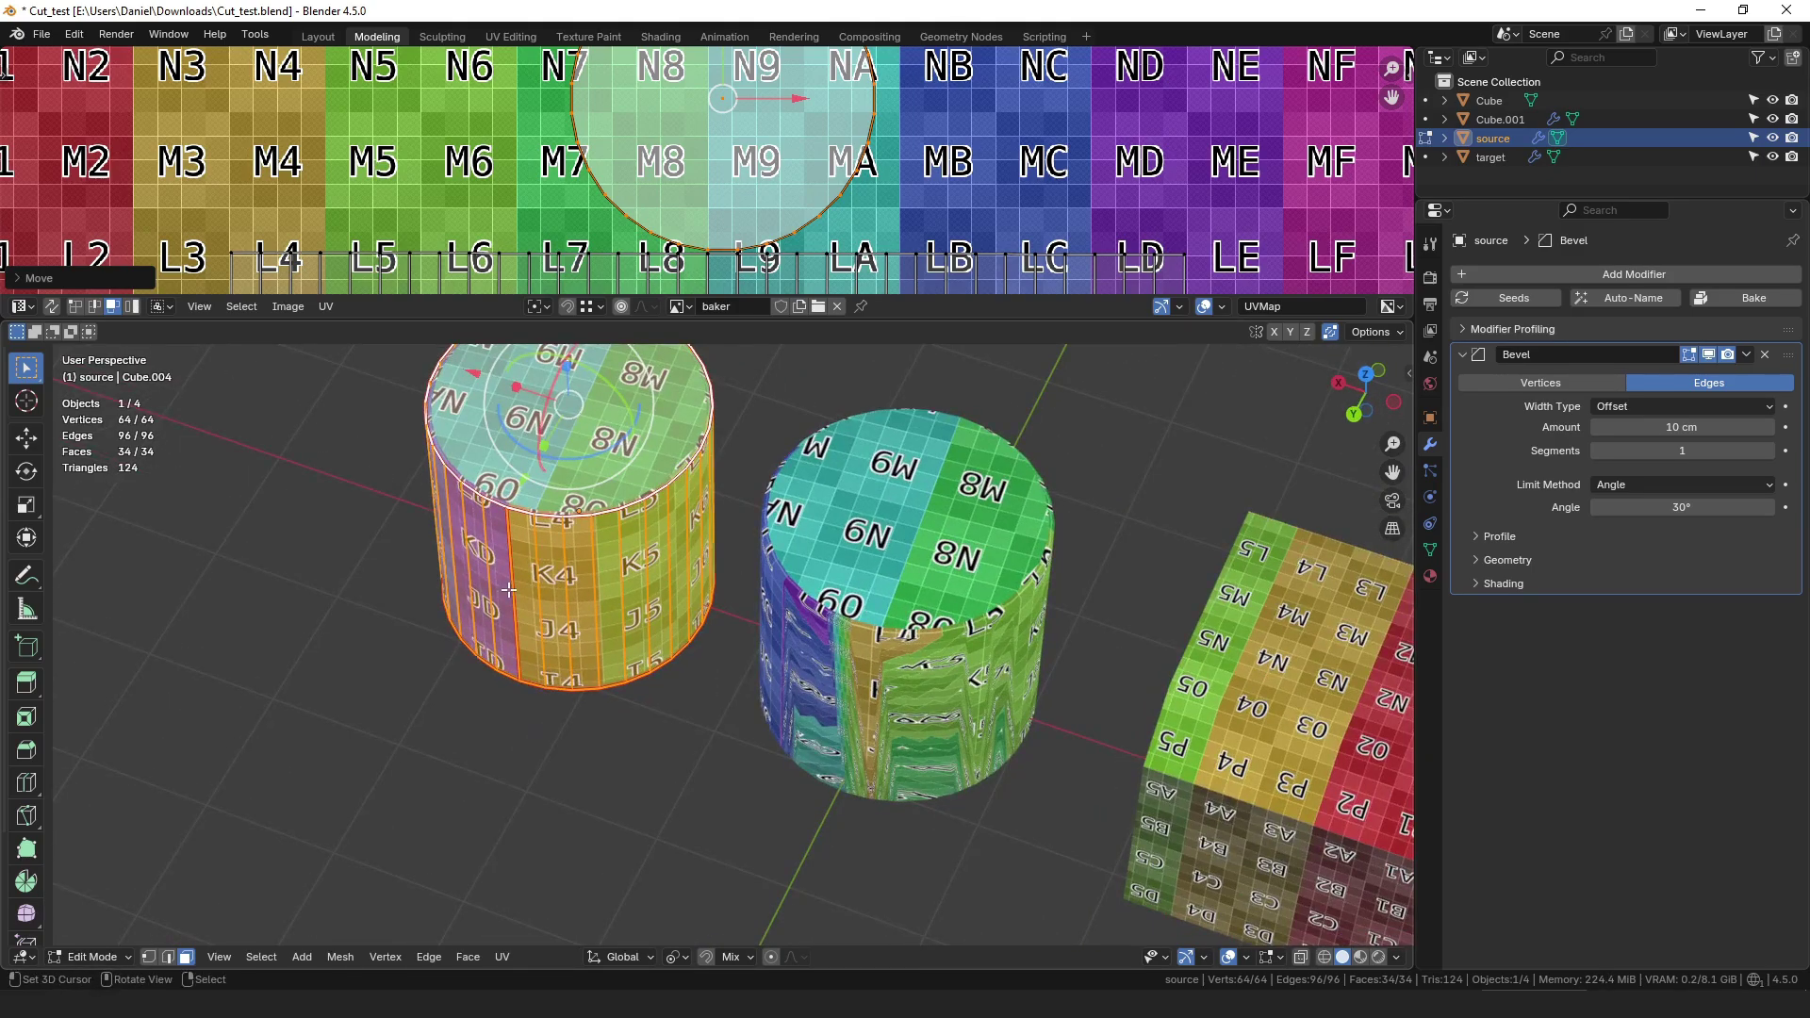
mouse_move(508, 590)
left_mouse_down()
mouse_move(675, 528)
mouse_move(467, 514)
mouse_move(530, 564)
mouse_move(467, 571)
left_mouse_up()
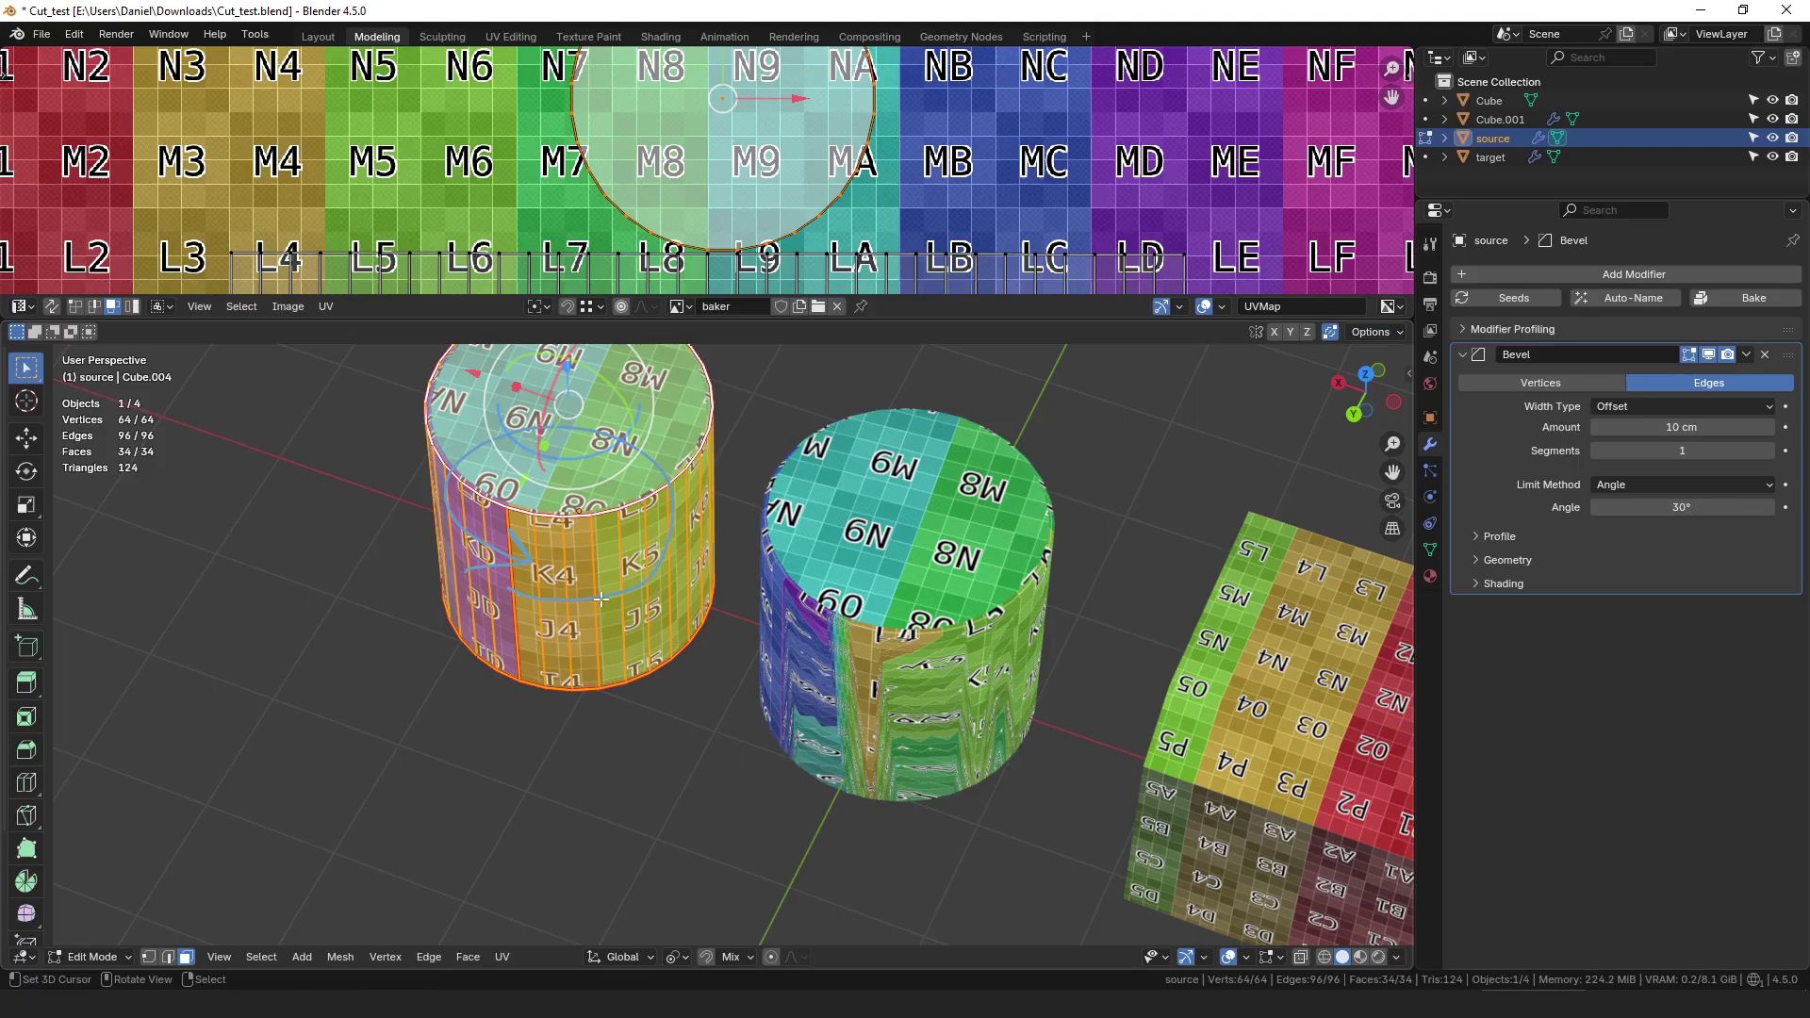
key("d")
left_click_drag(522, 698, 510, 510)
middle_click_drag(510, 511, 628, 602)
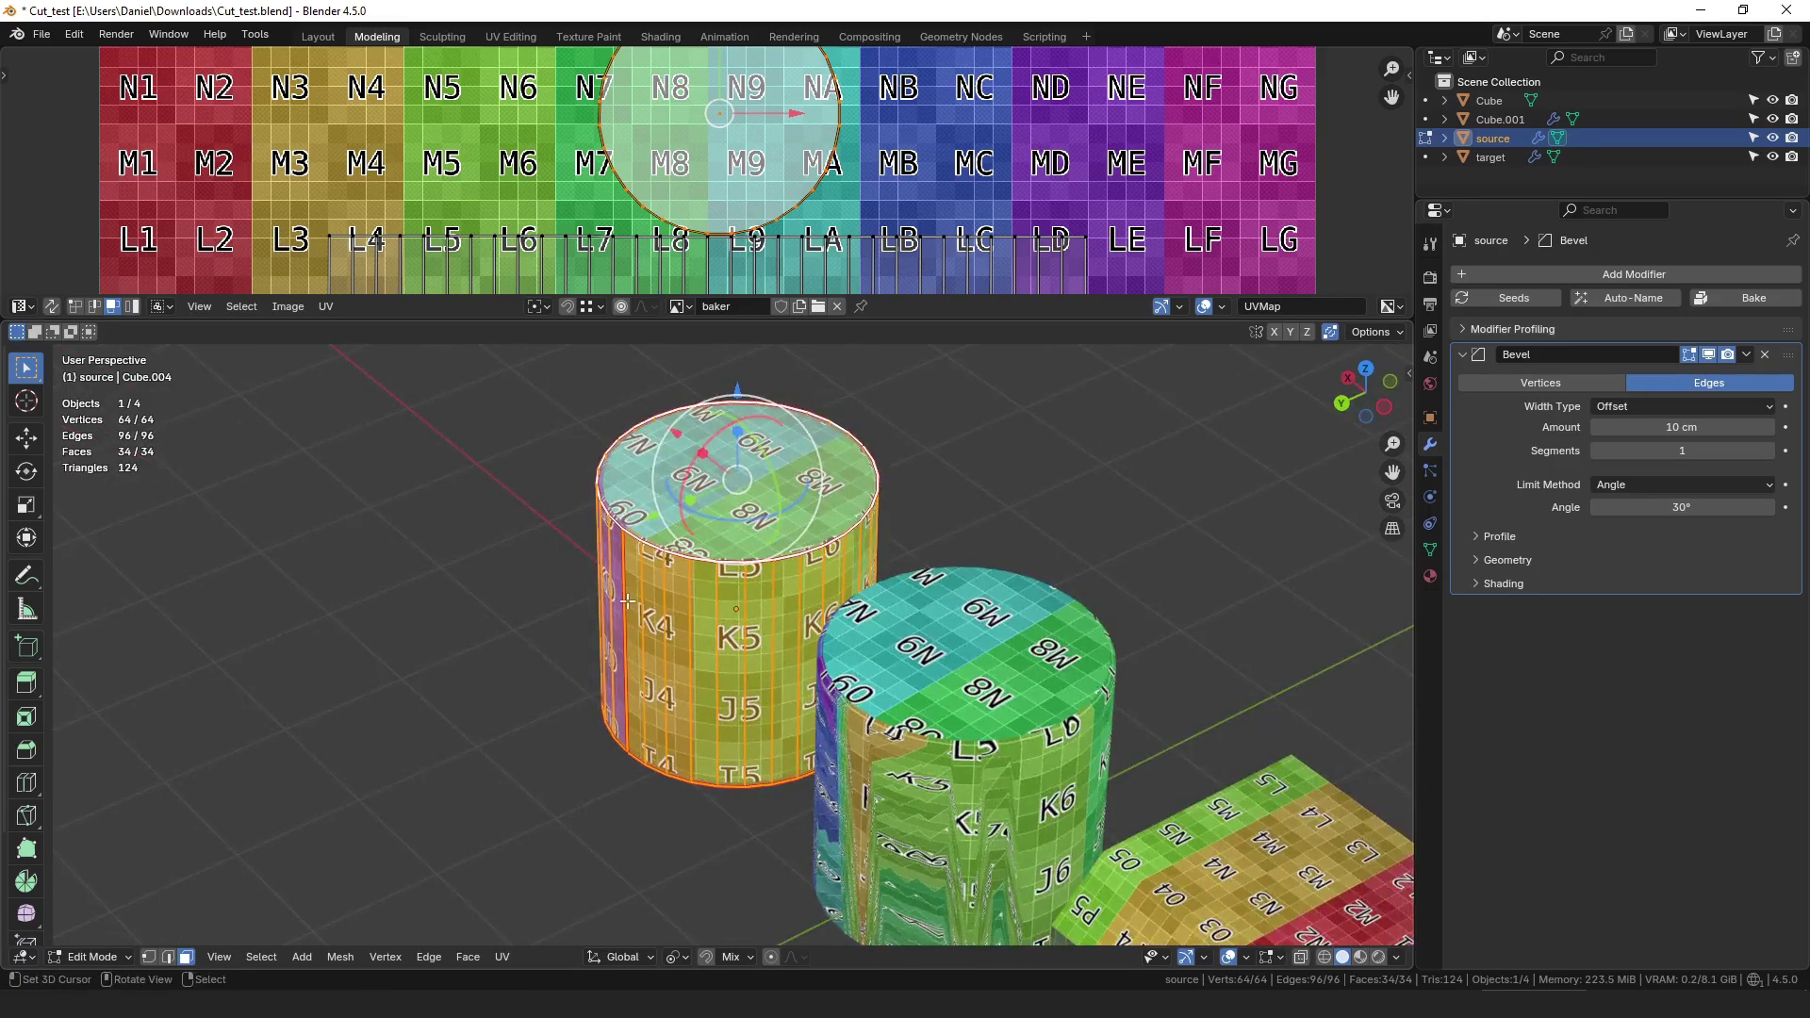
Step: Box-select the half of the source's side UV strip from columns 9 to D and shift it slightly along X
left_click(633, 603)
key("a")
scroll(743, 144, "down", 3)
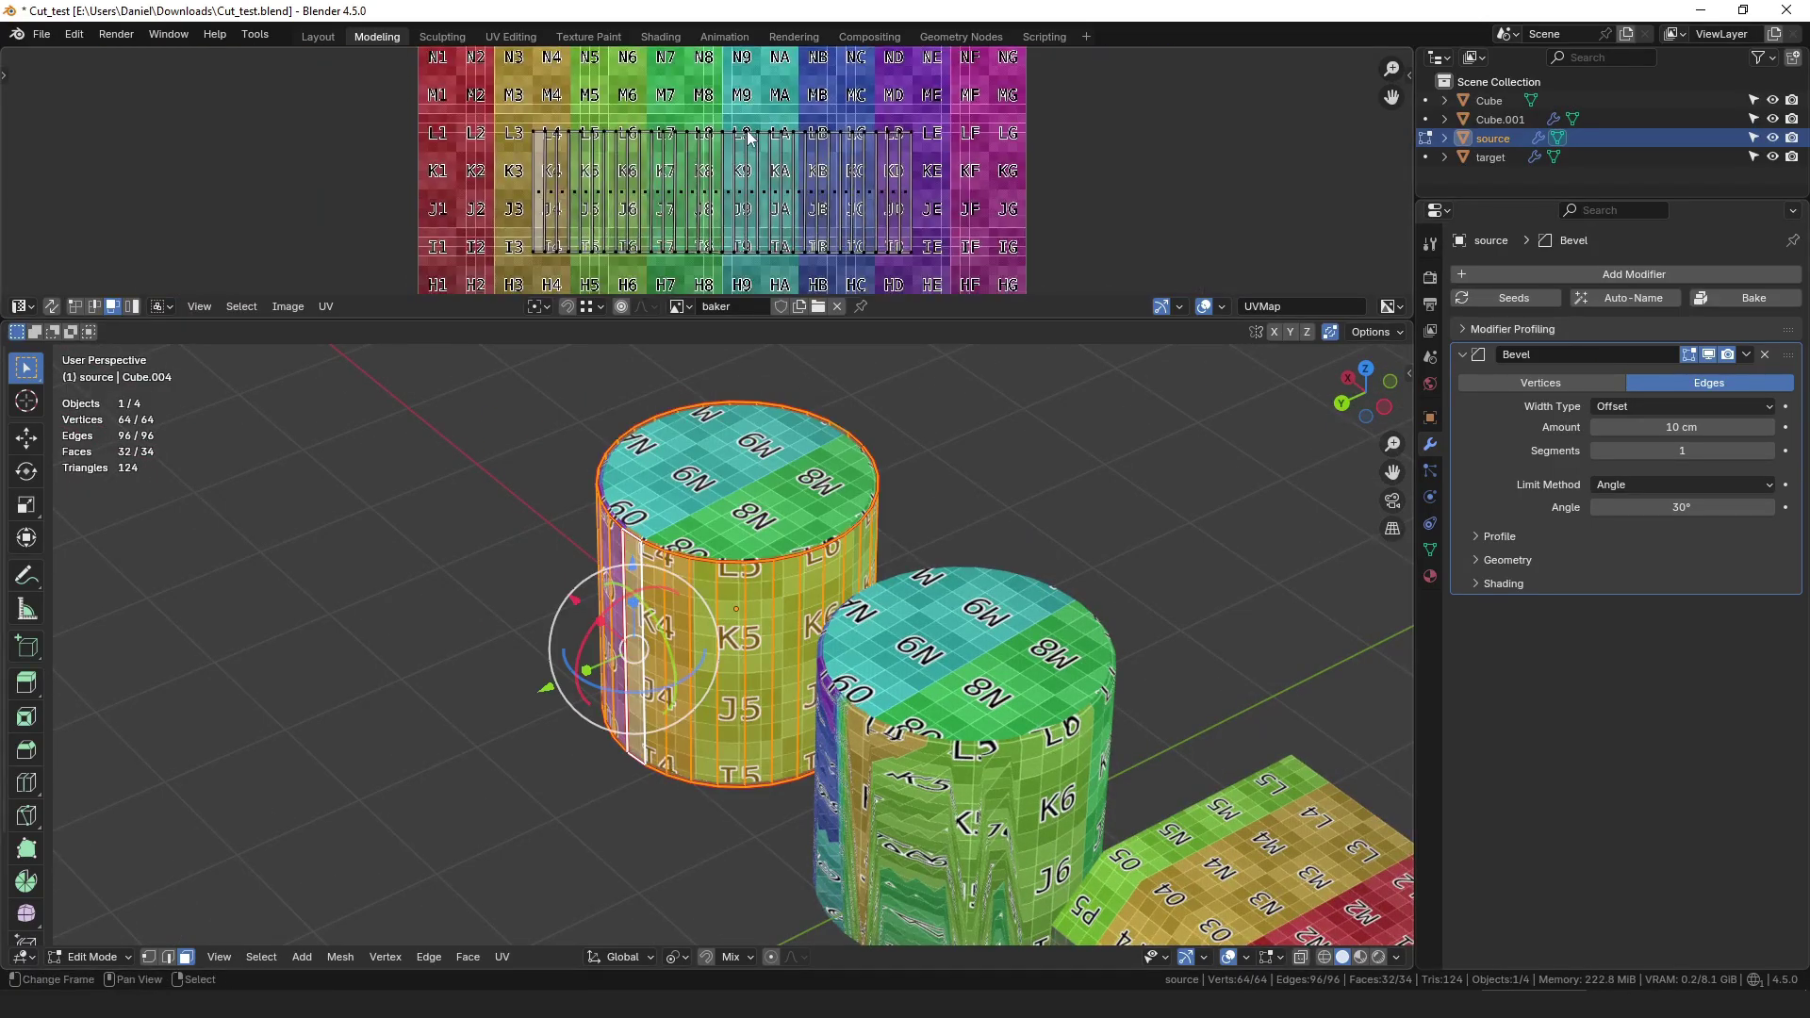
key("alt+a")
key("b")
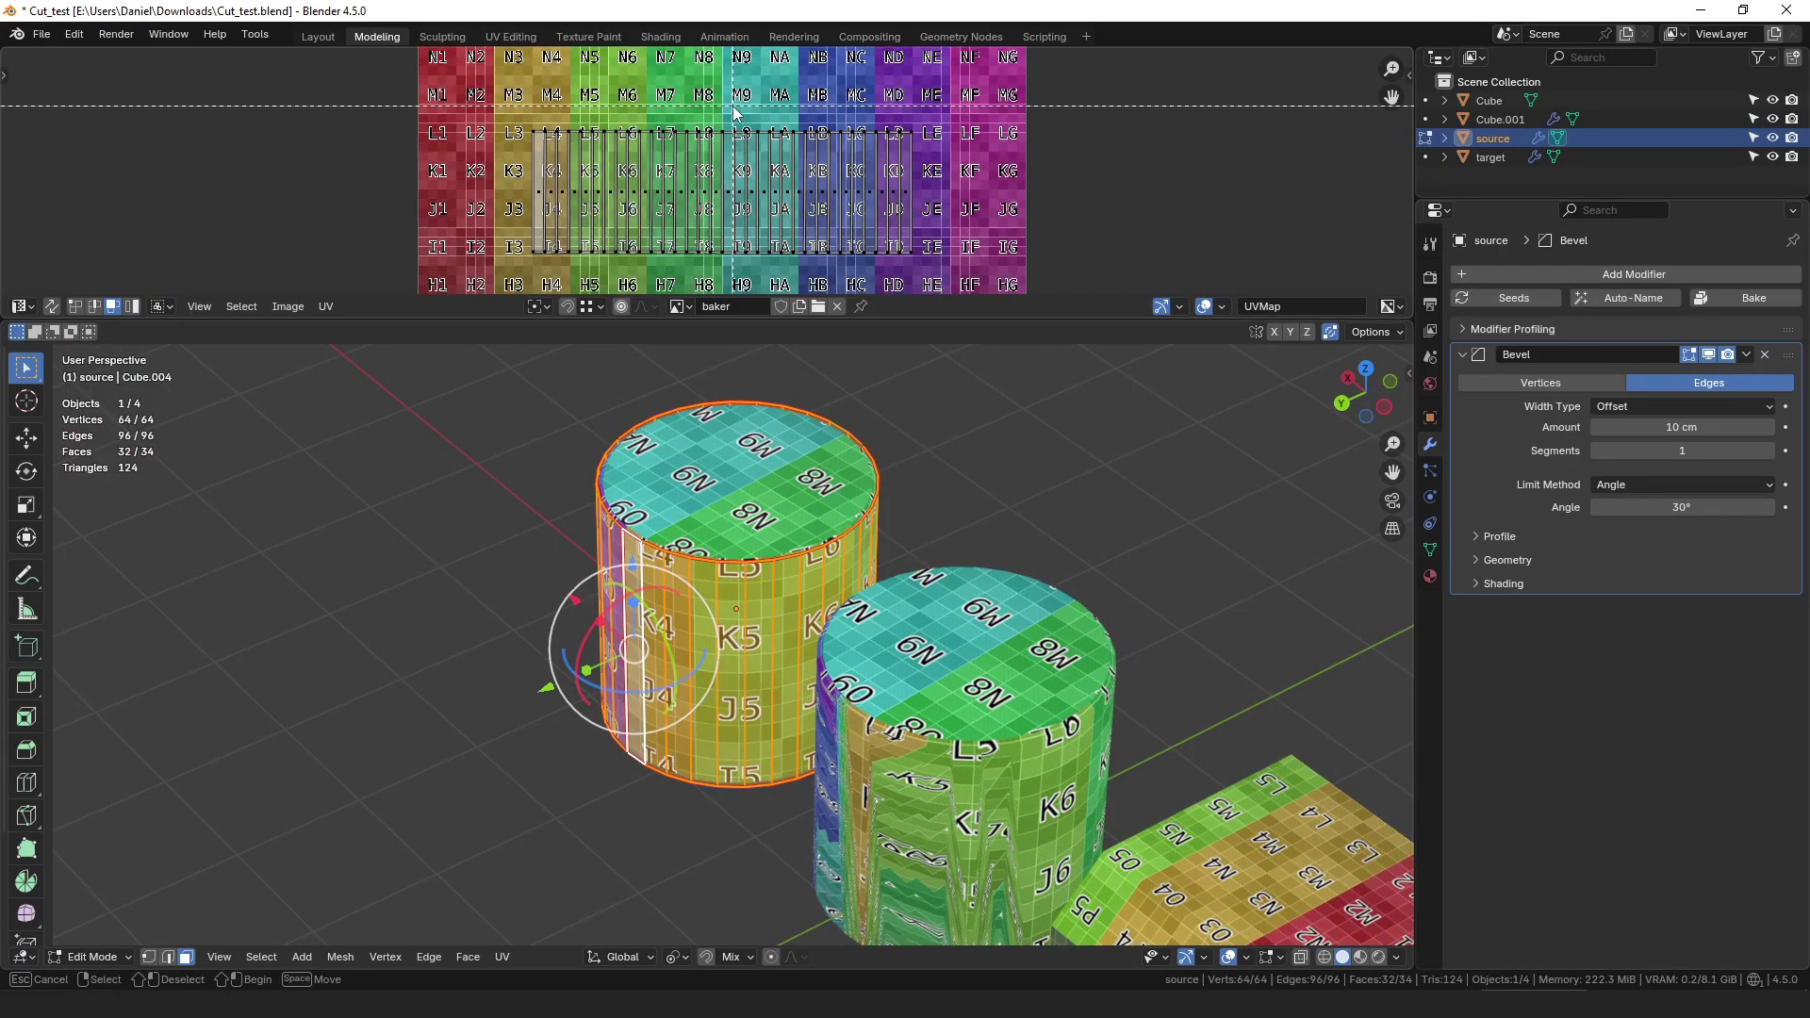
left_click_drag(741, 133, 1037, 298)
scroll(776, 201, "up", 4)
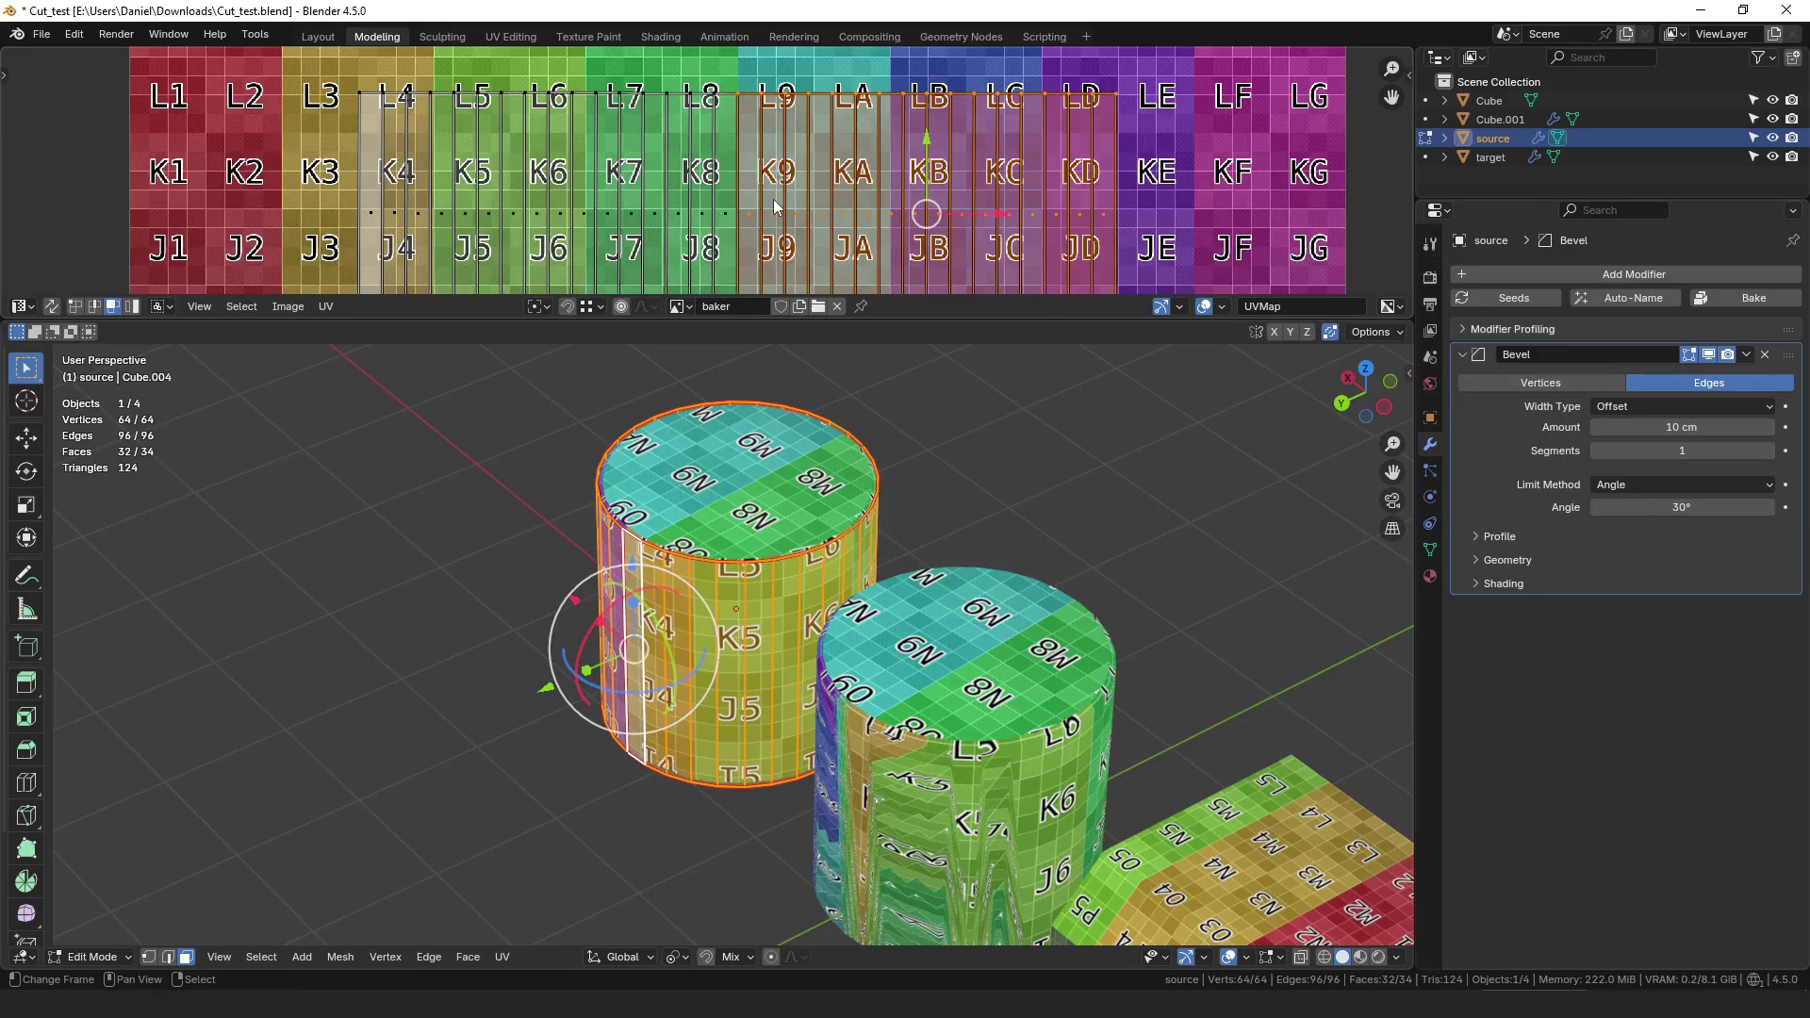
left_click_drag(998, 214, 998, 214)
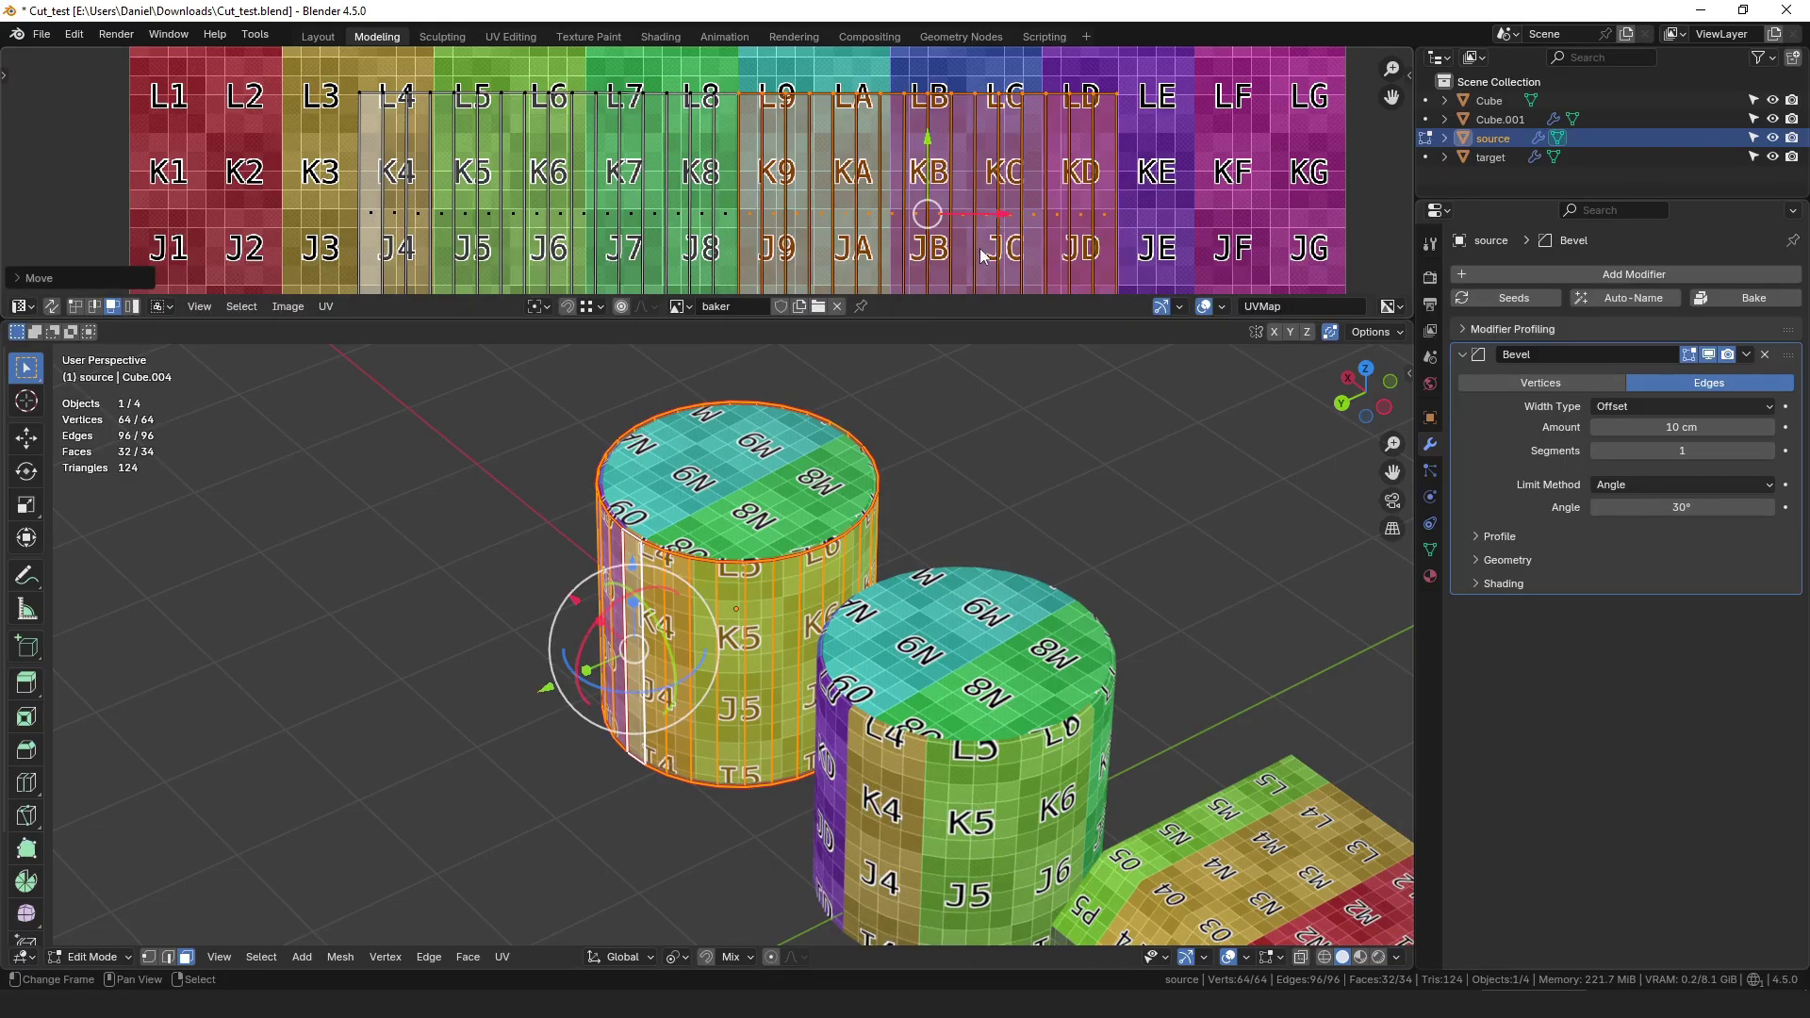
Step: Return the source to Object Mode and inspect the split between tiles K8 and K9 on its side
middle_click_drag(738, 593, 783, 589)
key("ctrl+Tab")
key("Tab")
middle_click_drag(596, 606, 721, 565)
scroll(779, 609, "up", 8)
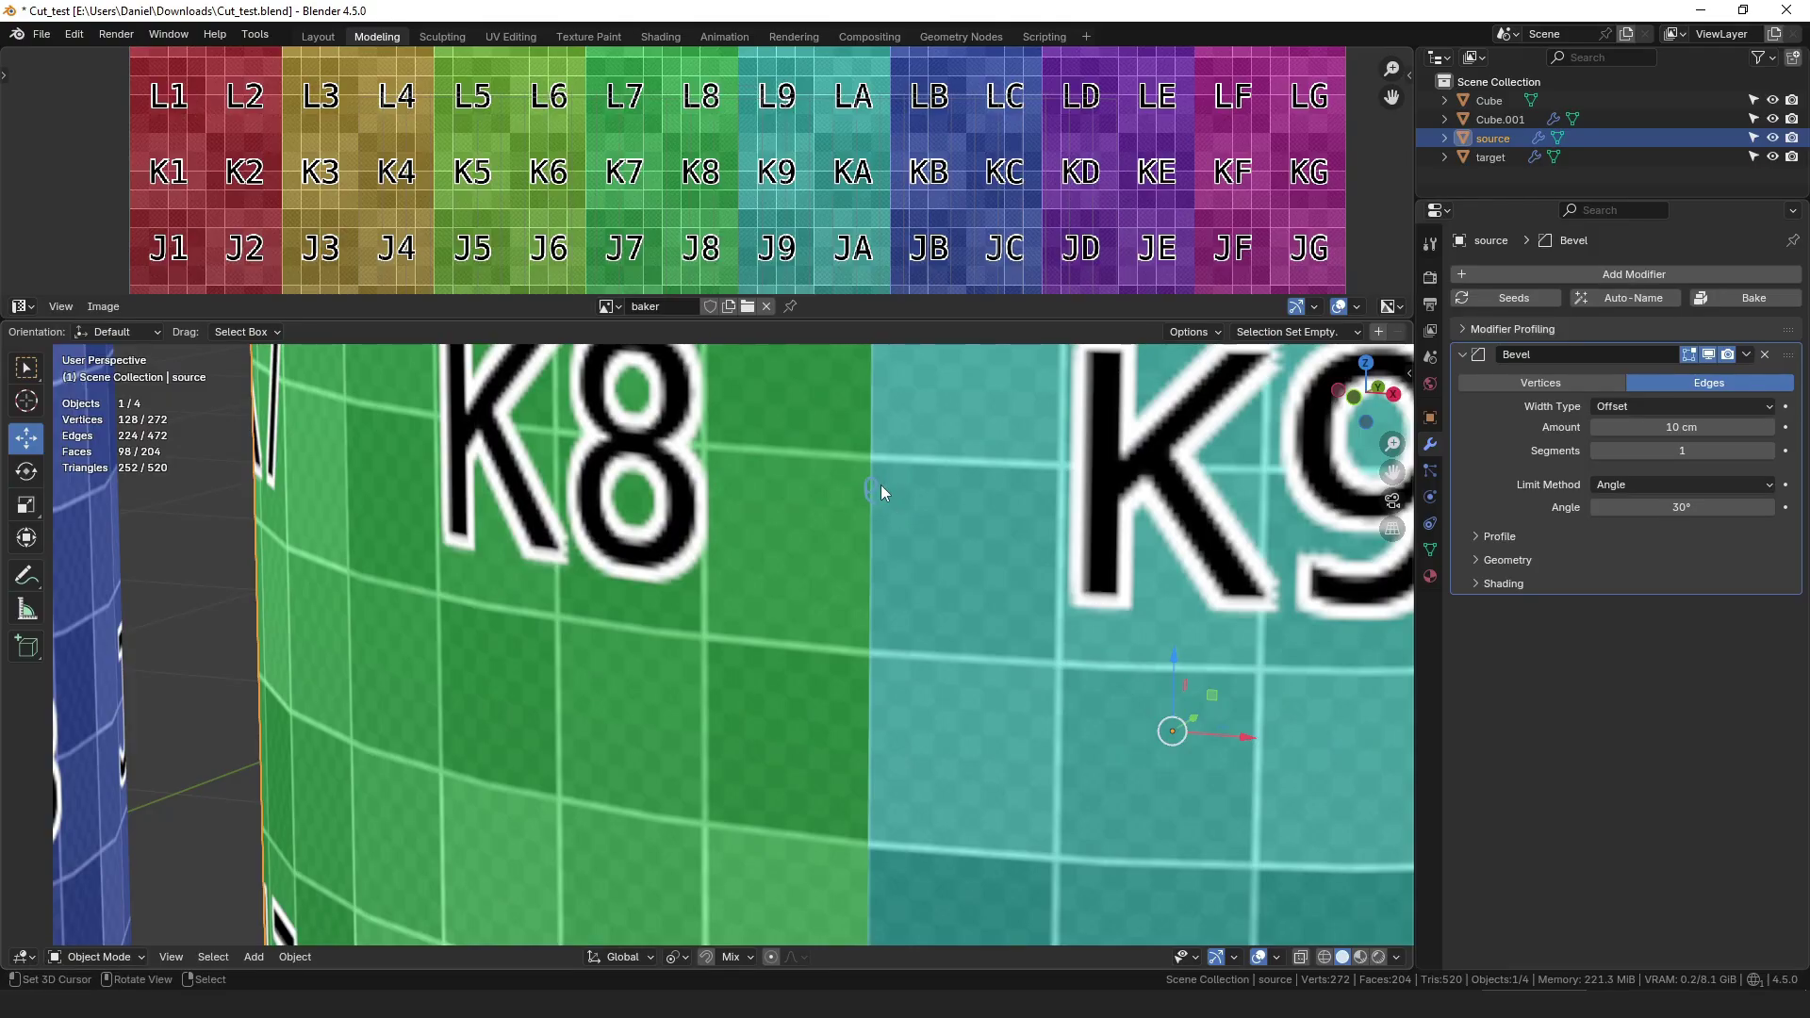
scroll(873, 484, "down", 8)
middle_click_drag(770, 530, 767, 732)
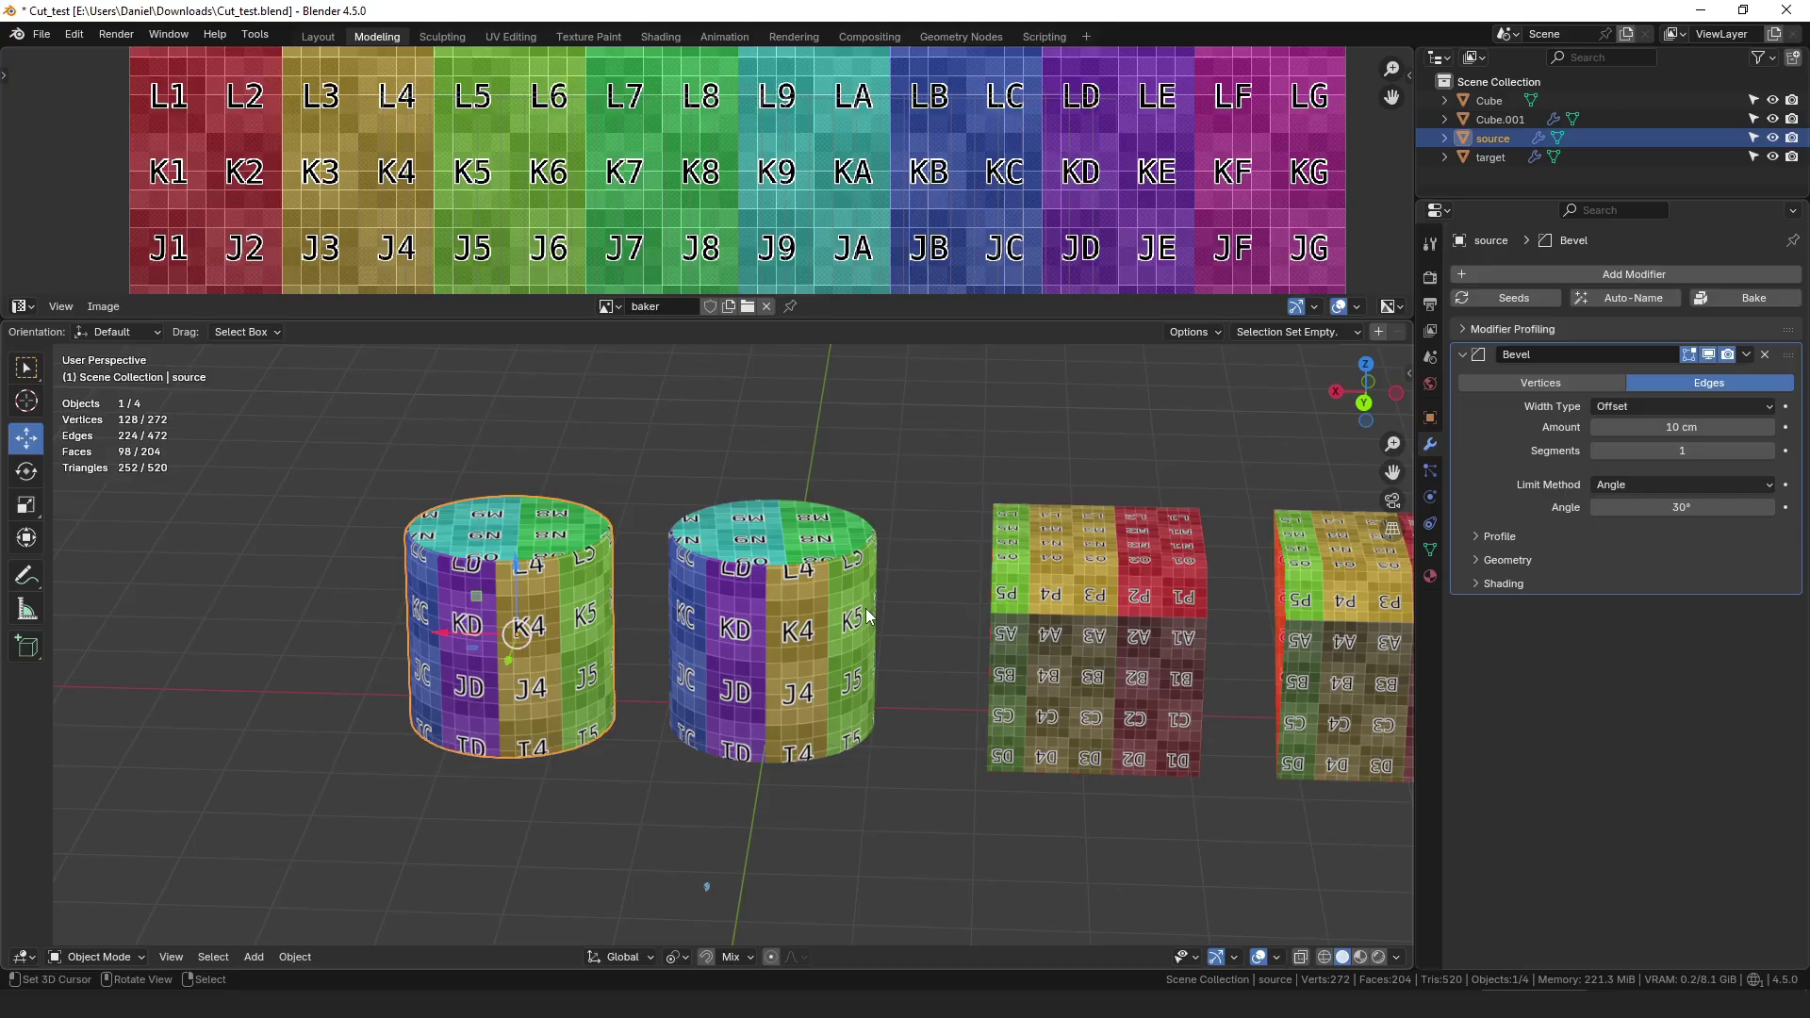
Step: Select the target cylinder and apply its Transfer UVs geometry nodes modifier
middle_click_drag(865, 608, 641, 577, "shift")
left_click(630, 581)
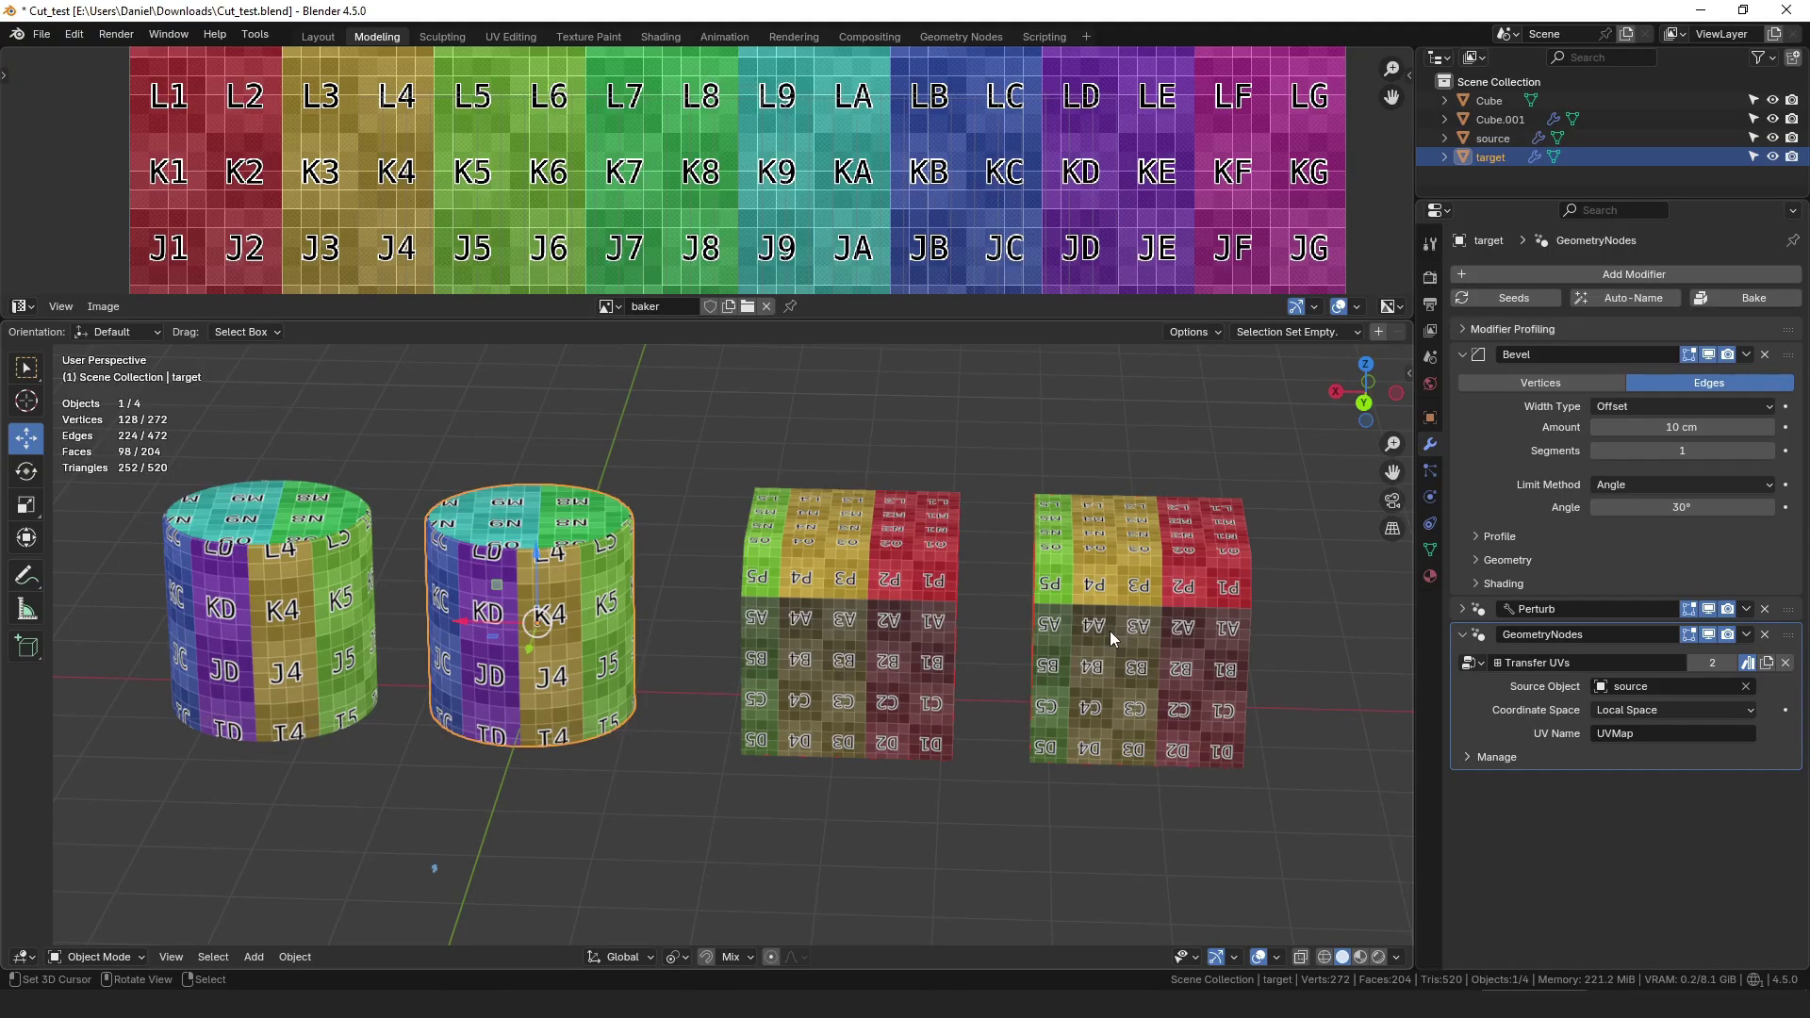
key("ctrl+a")
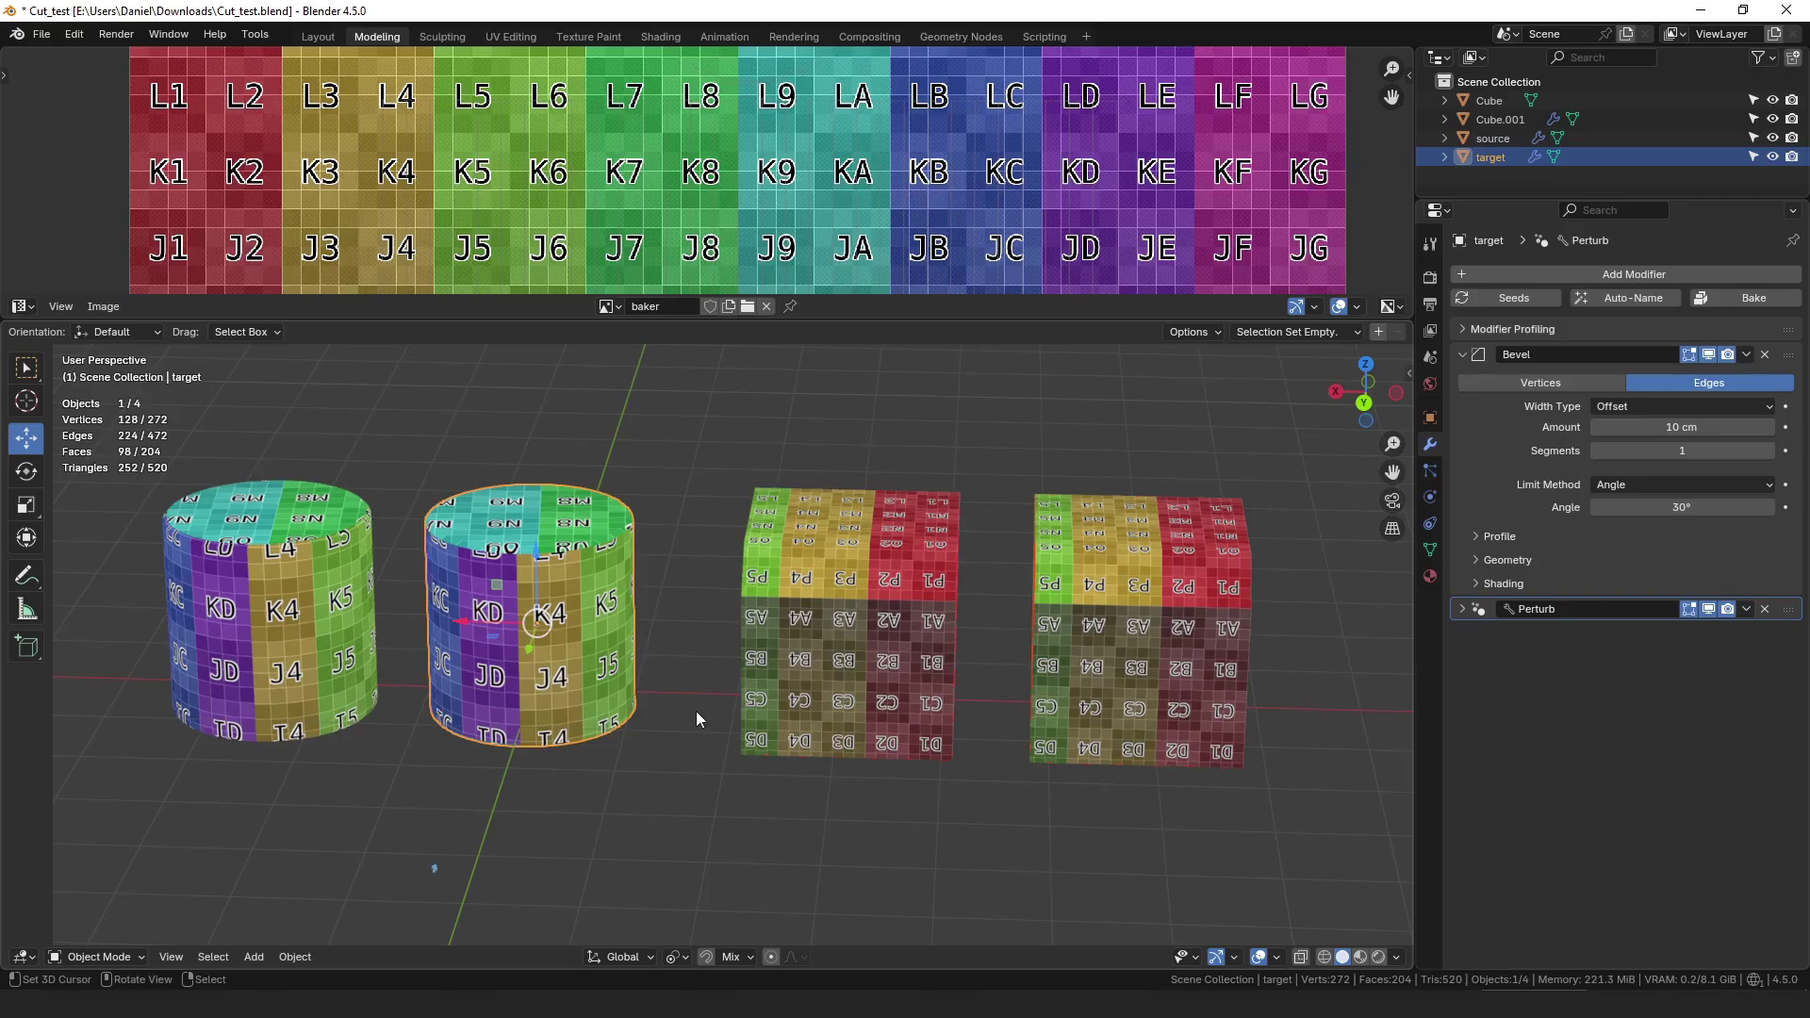
scroll(789, 673, "down", 3)
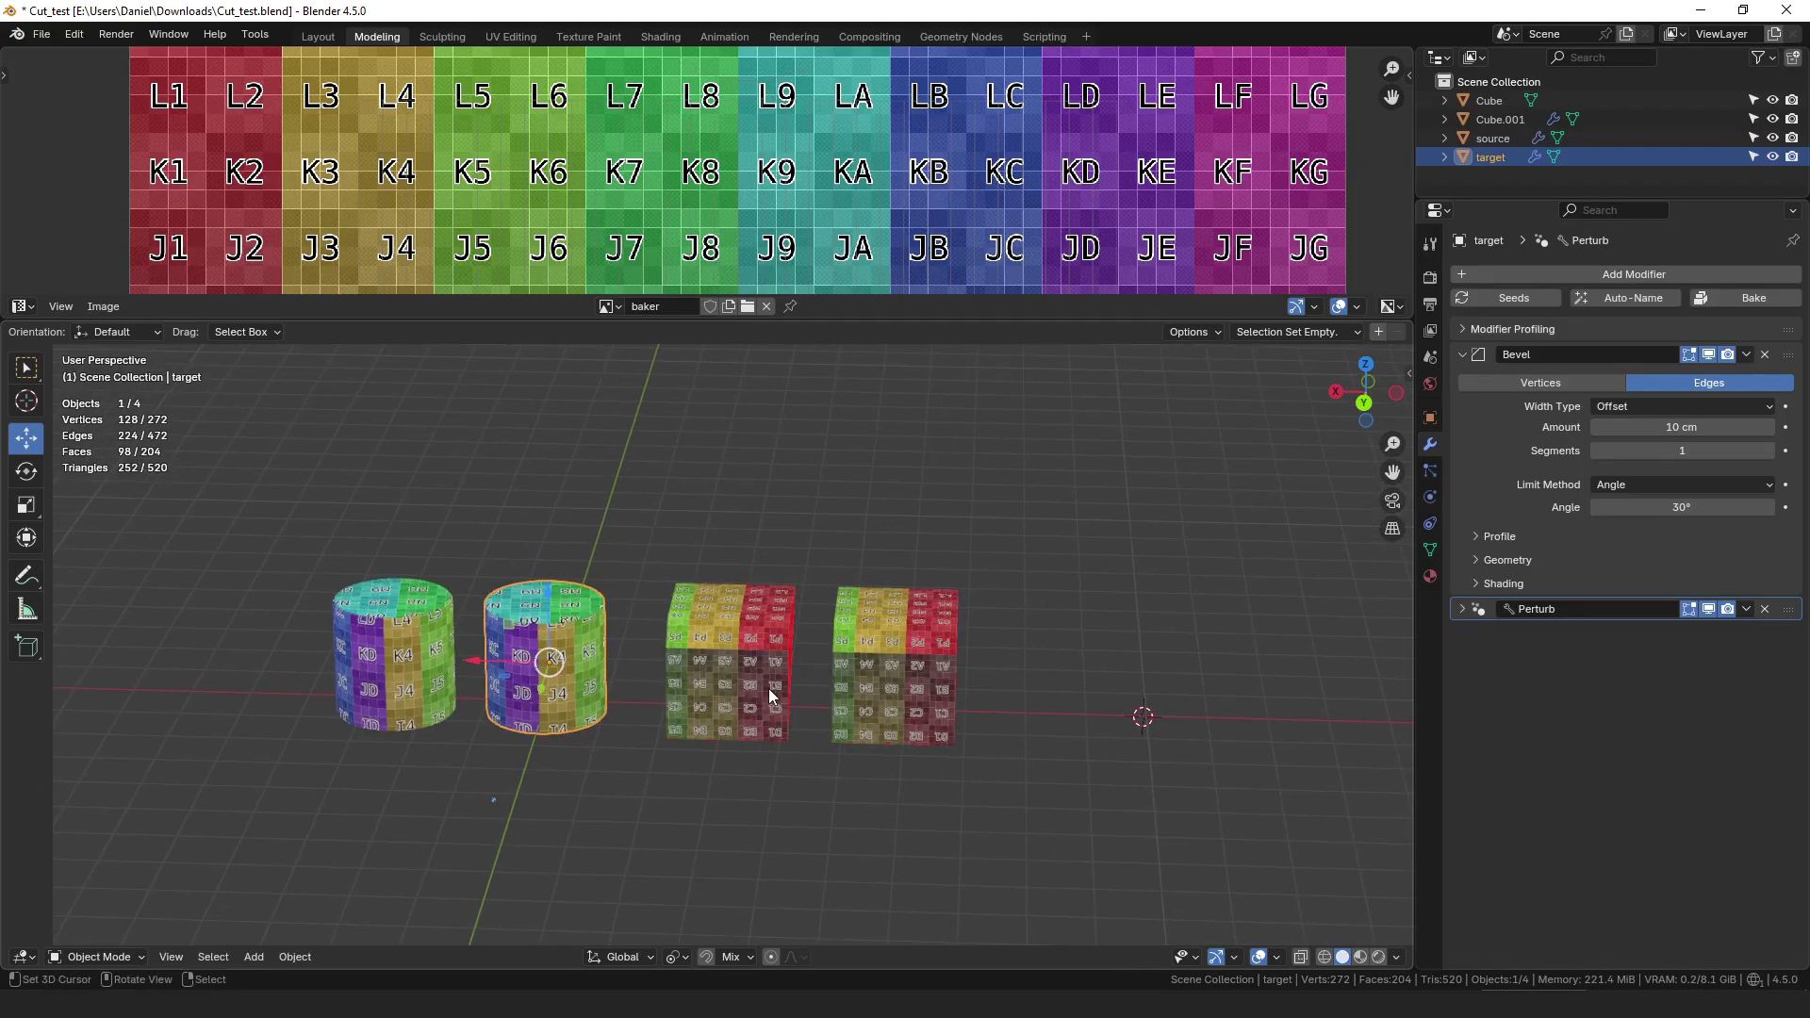